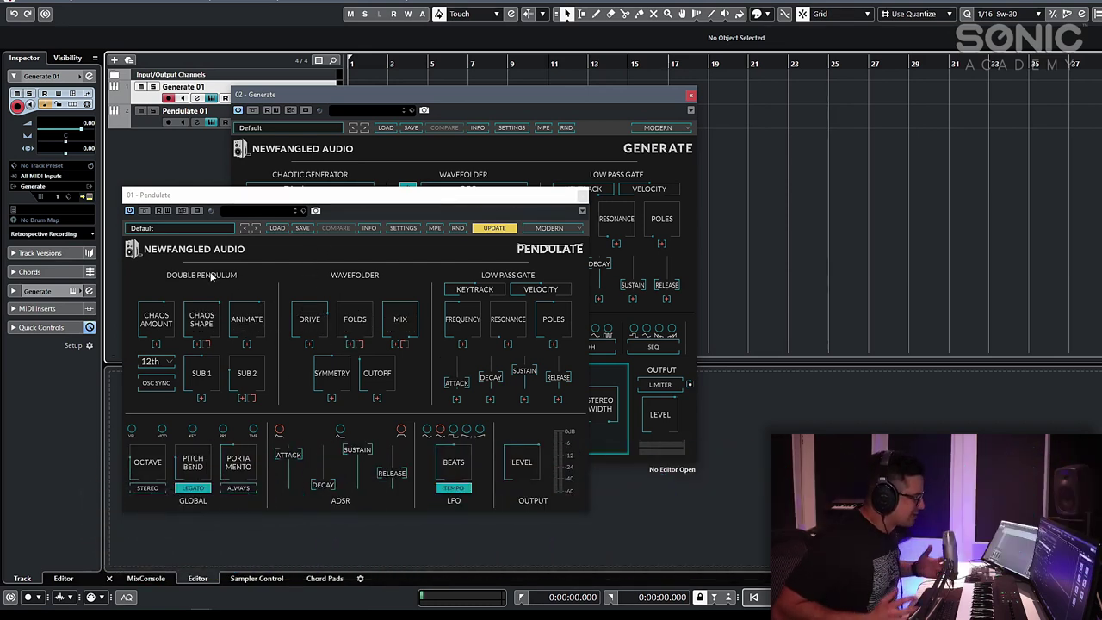
Step: Close the Pendulate plug-in window and shift the Generate window across the workspace
mouse_move(174, 333)
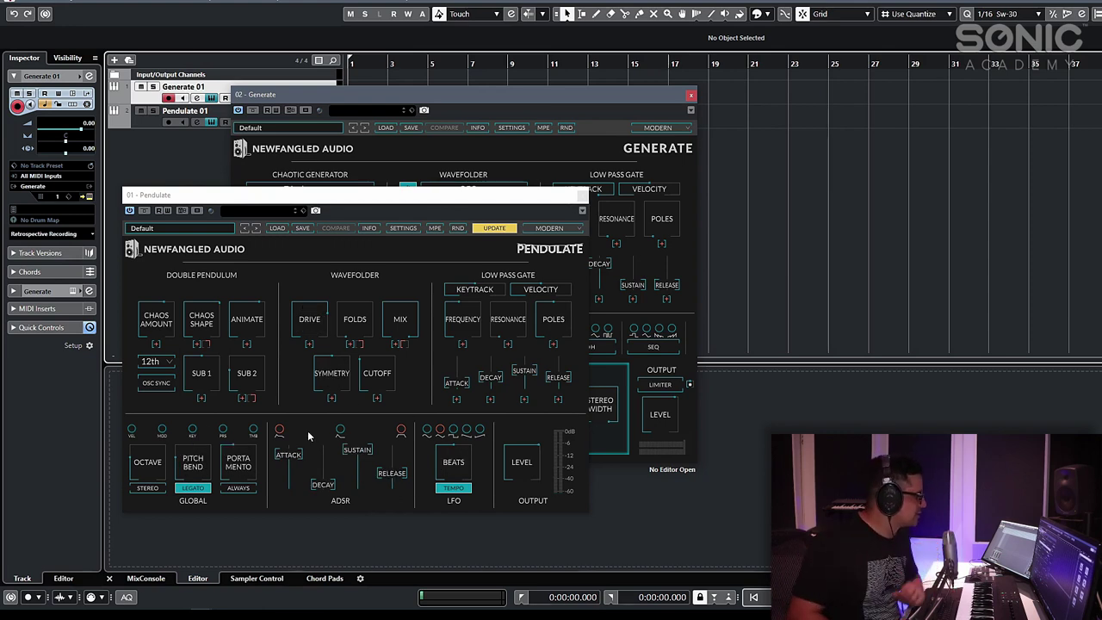
click(582, 196)
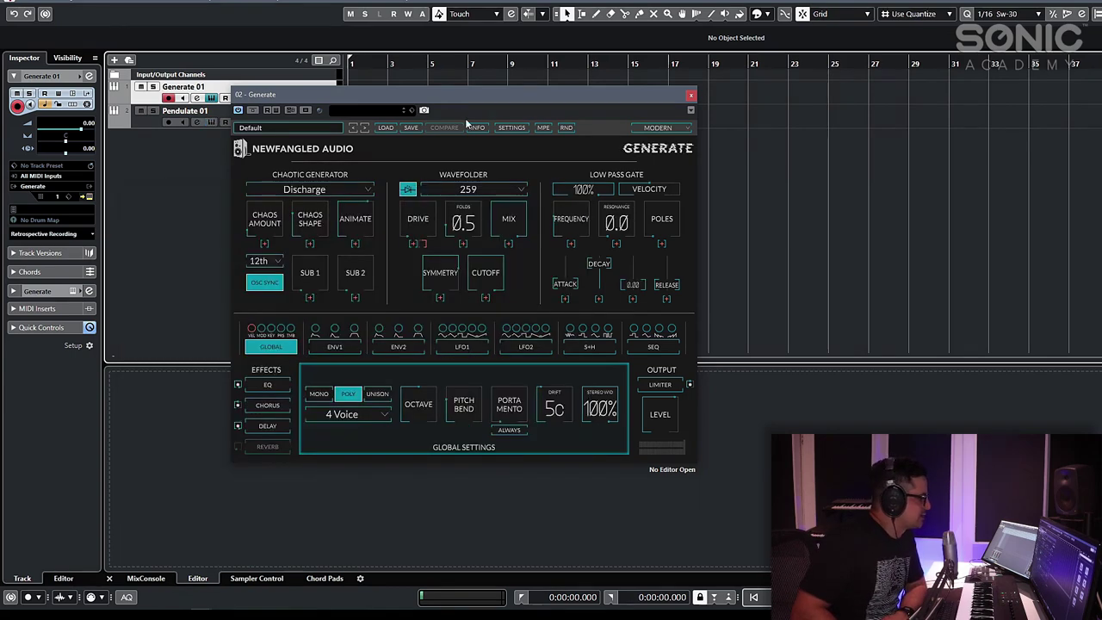
drag(456, 95, 390, 99)
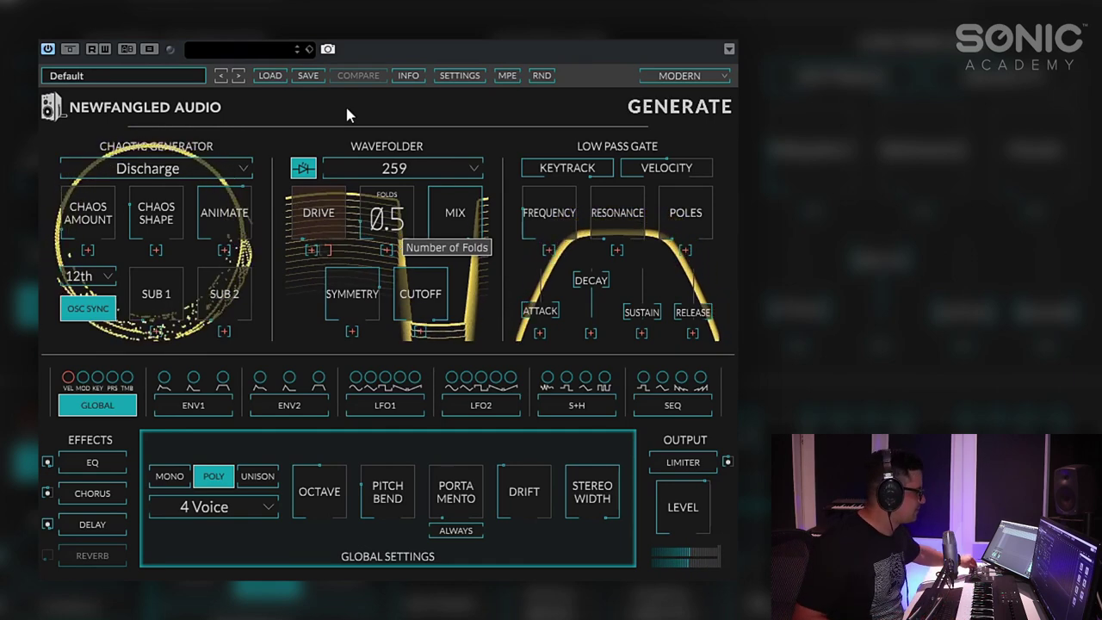
Step: Load the 00 Init (OpenGL) preset and lower the wavefolder mix to its minimum
click(143, 82)
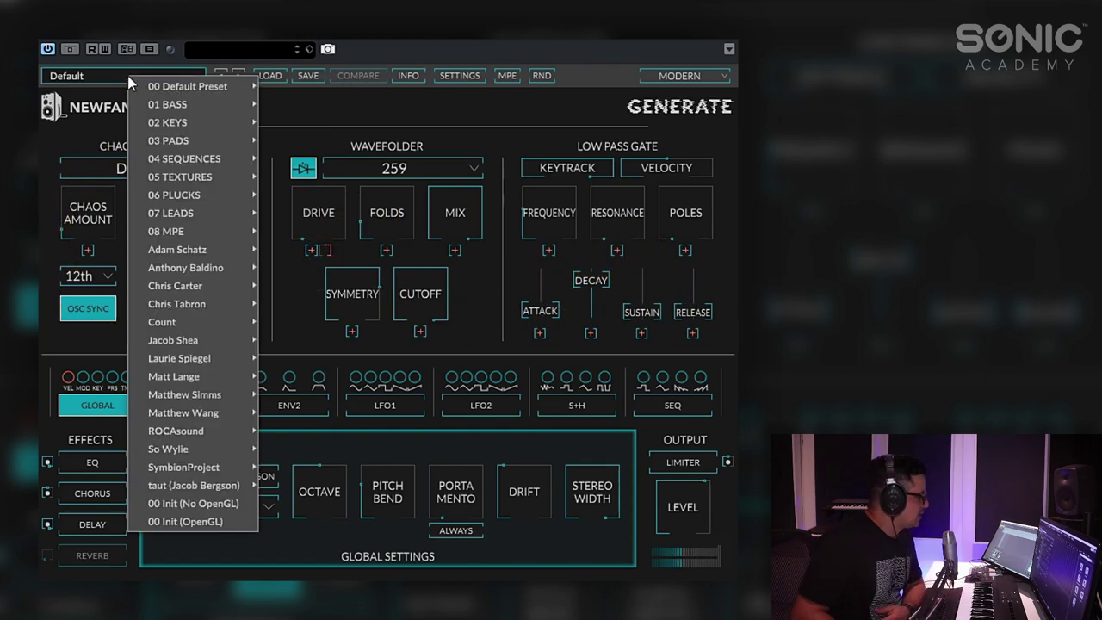
click(225, 522)
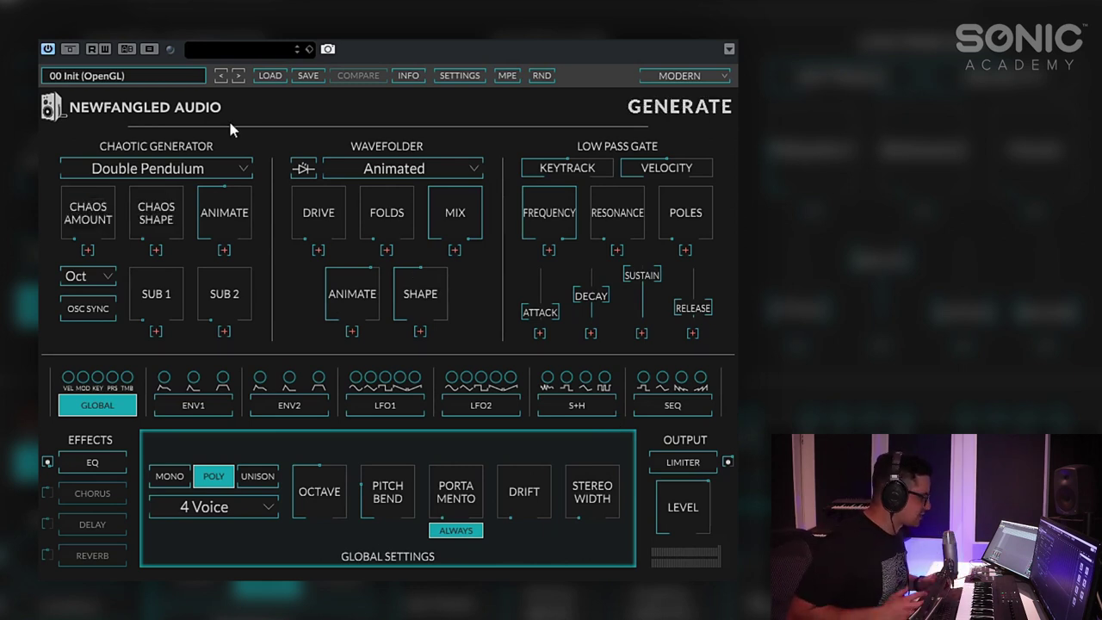
mouse_move(372, 304)
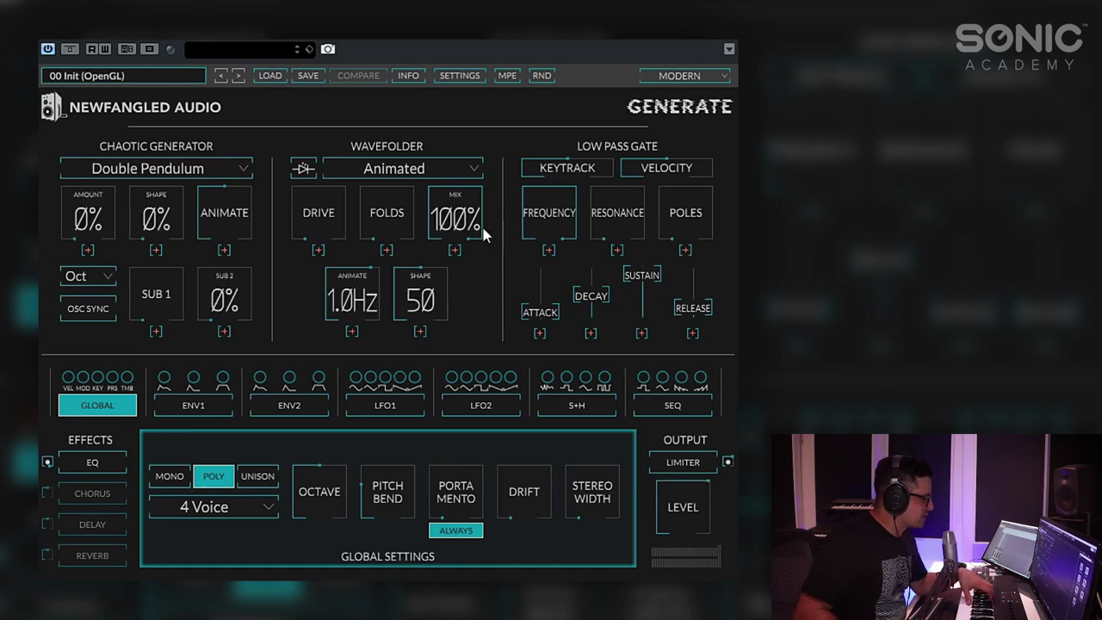
drag(476, 226, 456, 492)
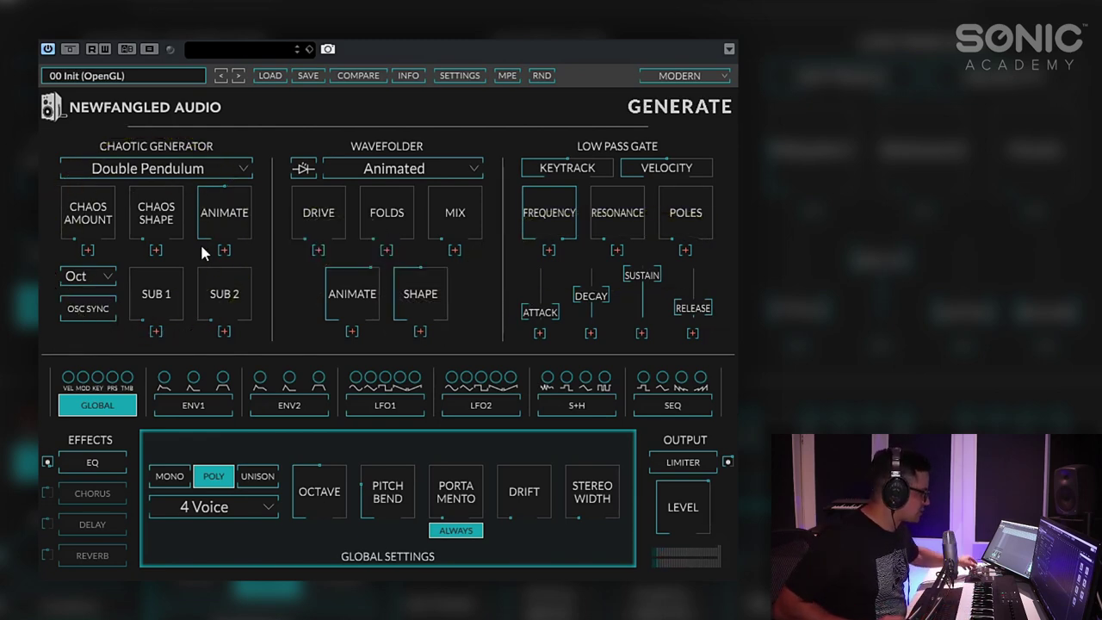
Step: Look through the available chaotic generator types without changing the Double Pendulum selection
mouse_move(104, 220)
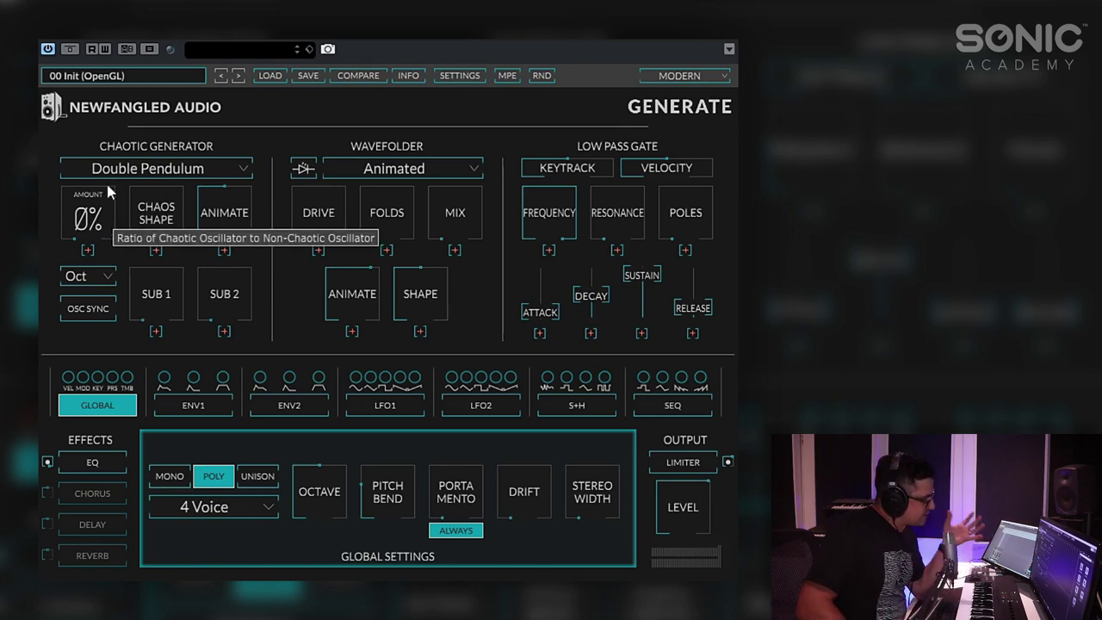
click(125, 170)
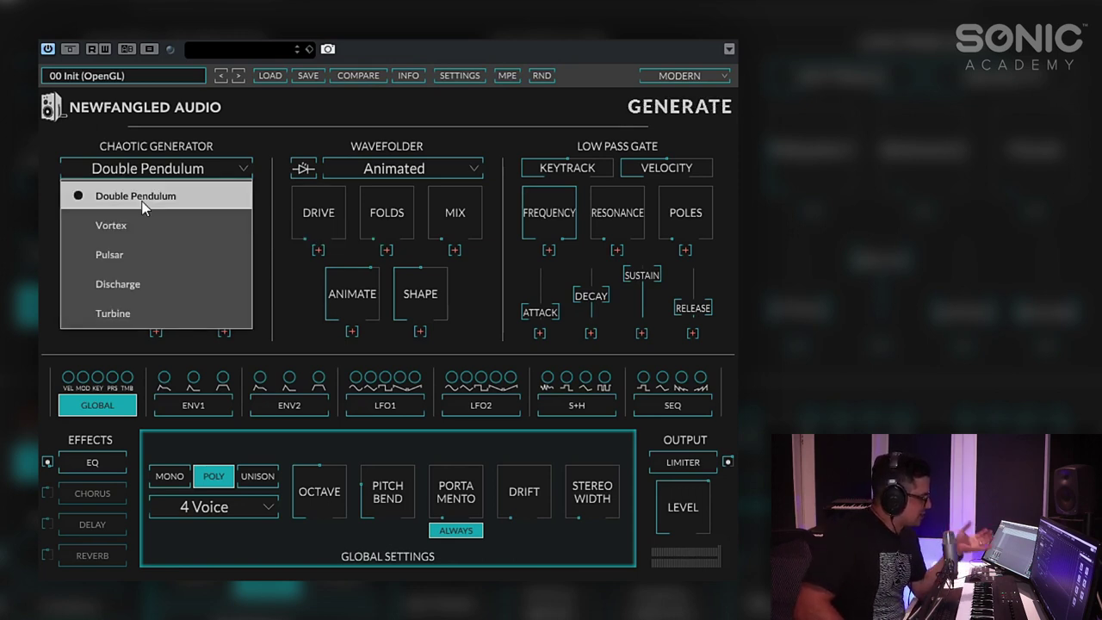
click(232, 124)
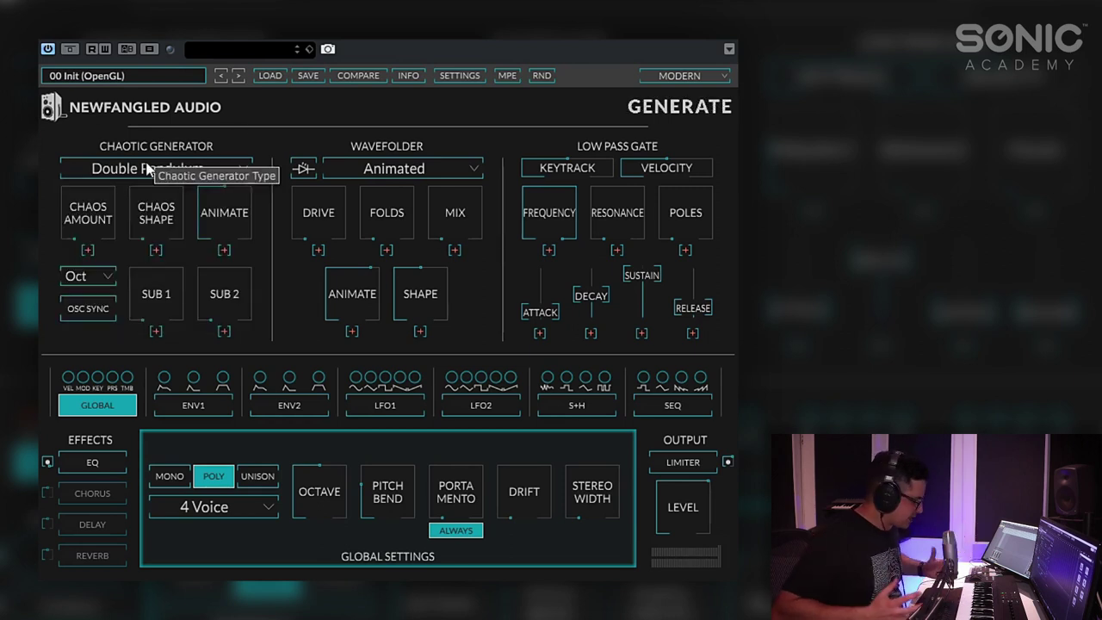
Step: Raise the chaos amount to 100%
mouse_move(69, 207)
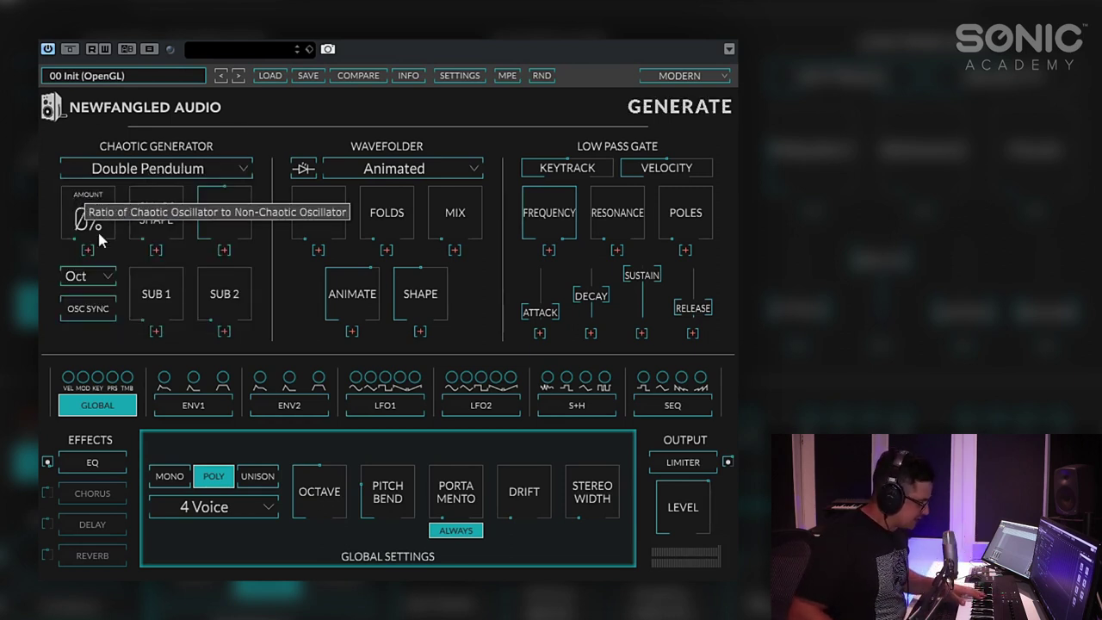
drag(100, 230, 93, 13)
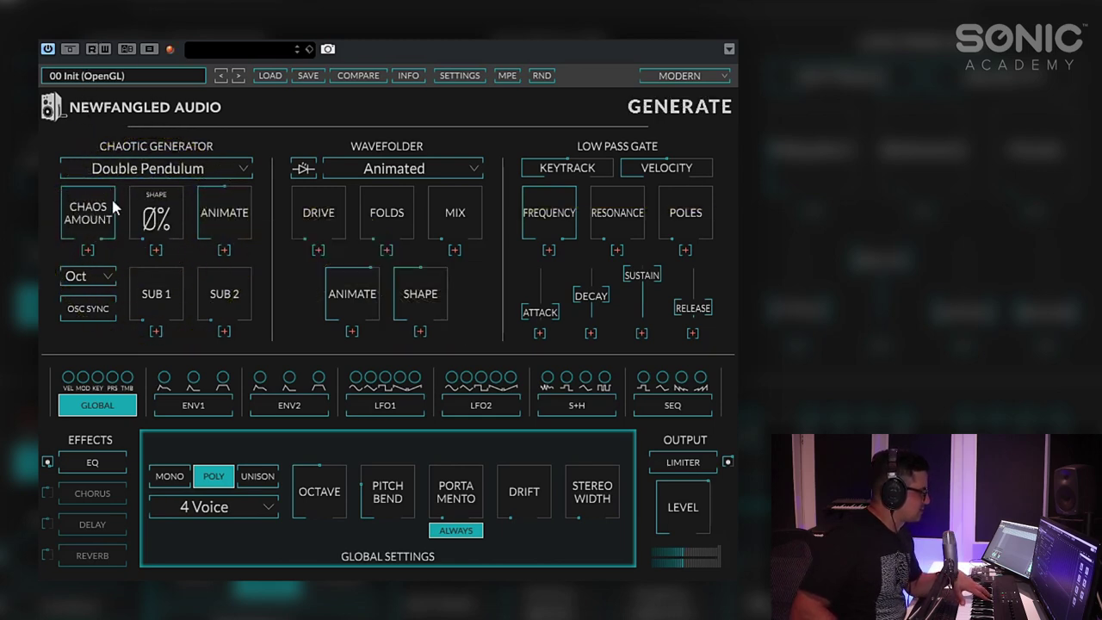
mouse_move(176, 228)
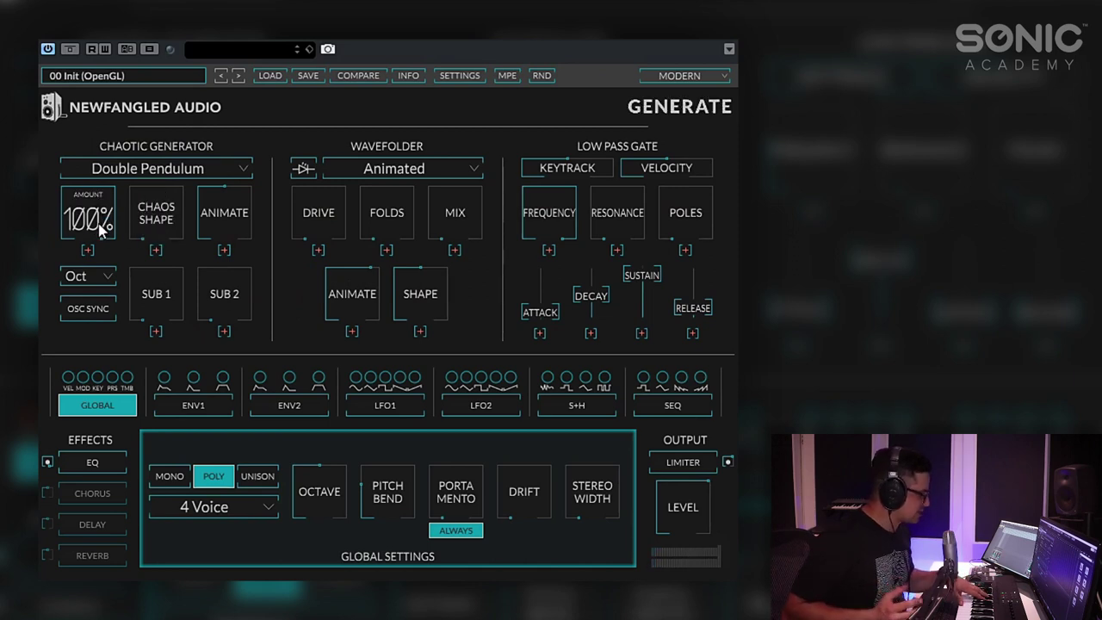
Step: Try other chaotic oscillator intervals, including m14th, and return the interval to Oct
click(86, 276)
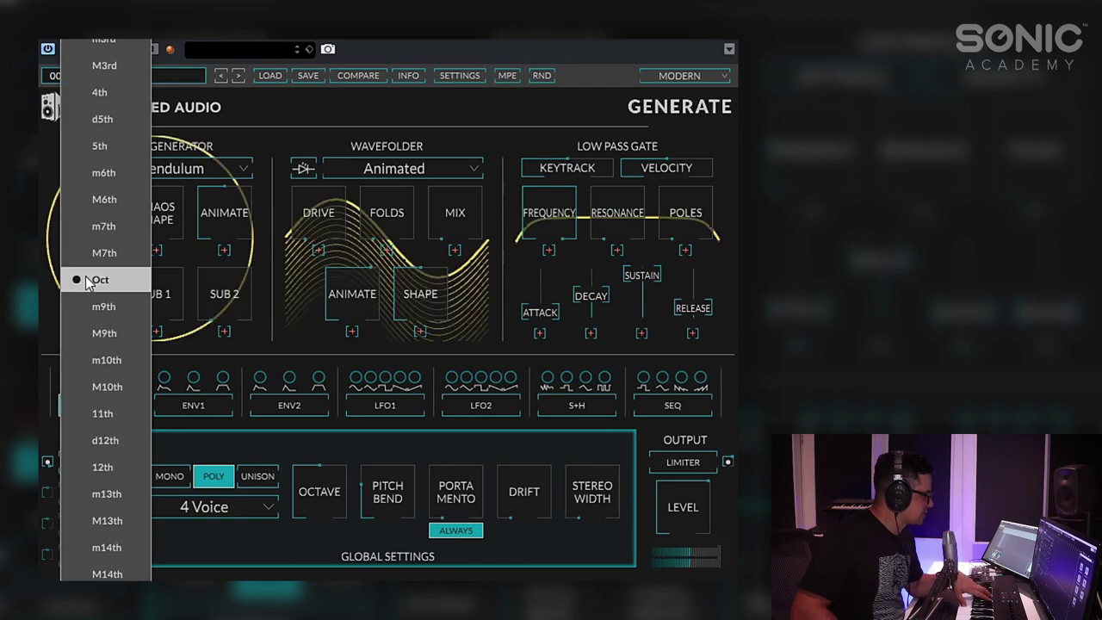
click(104, 386)
click(86, 275)
click(103, 438)
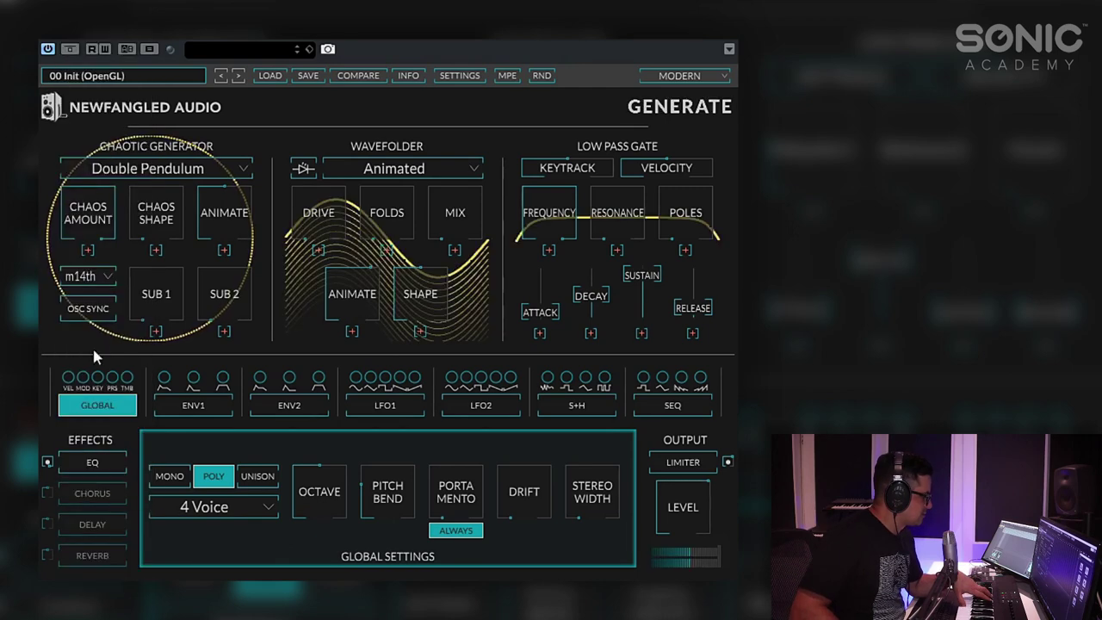
click(86, 275)
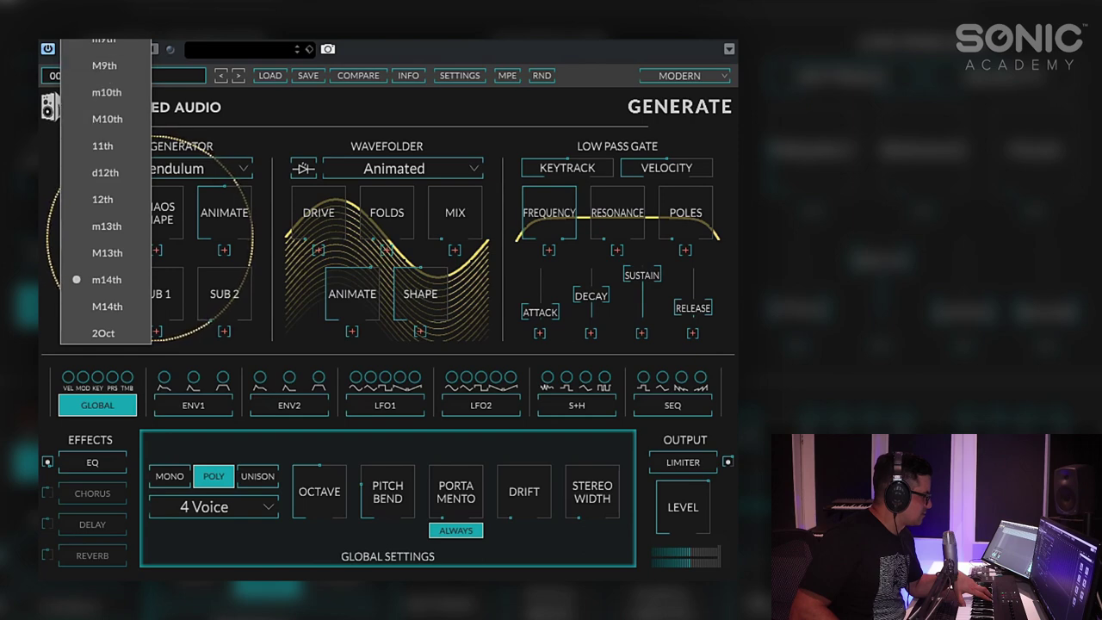
click(104, 12)
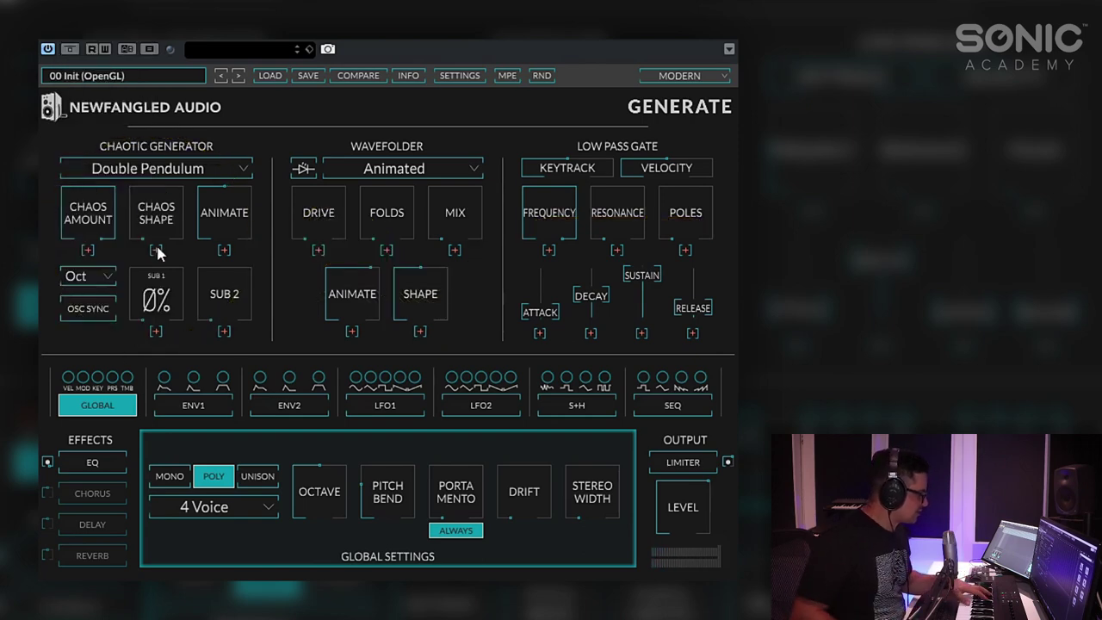
Step: Sweep the chaos shape up through 92% with the chaos amount held at 100%
mouse_move(95, 210)
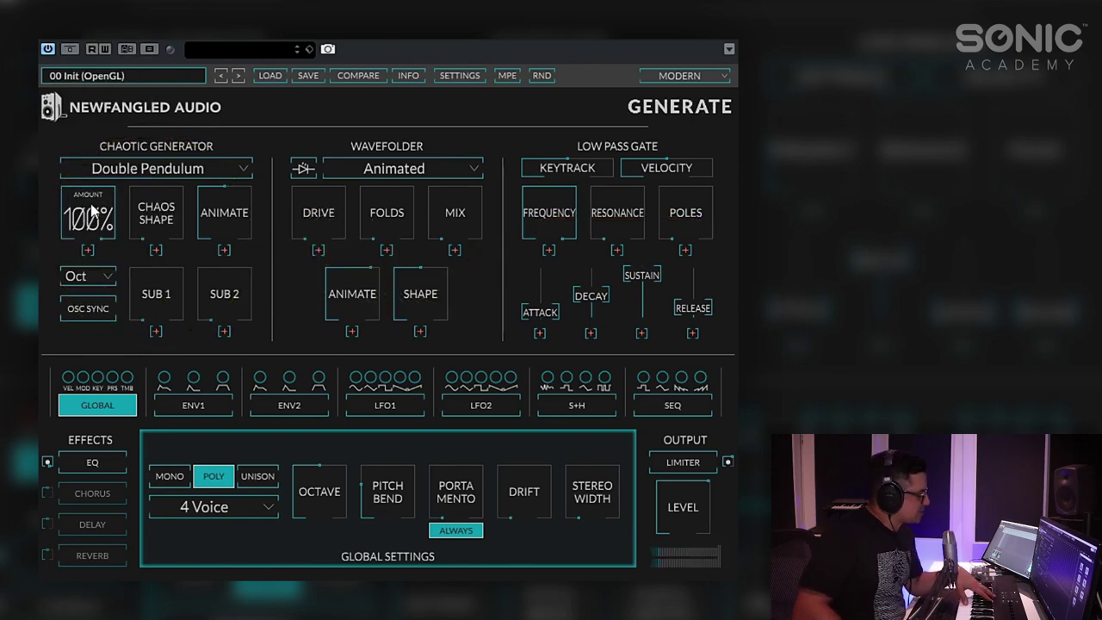
drag(91, 205, 125, 132)
mouse_move(179, 212)
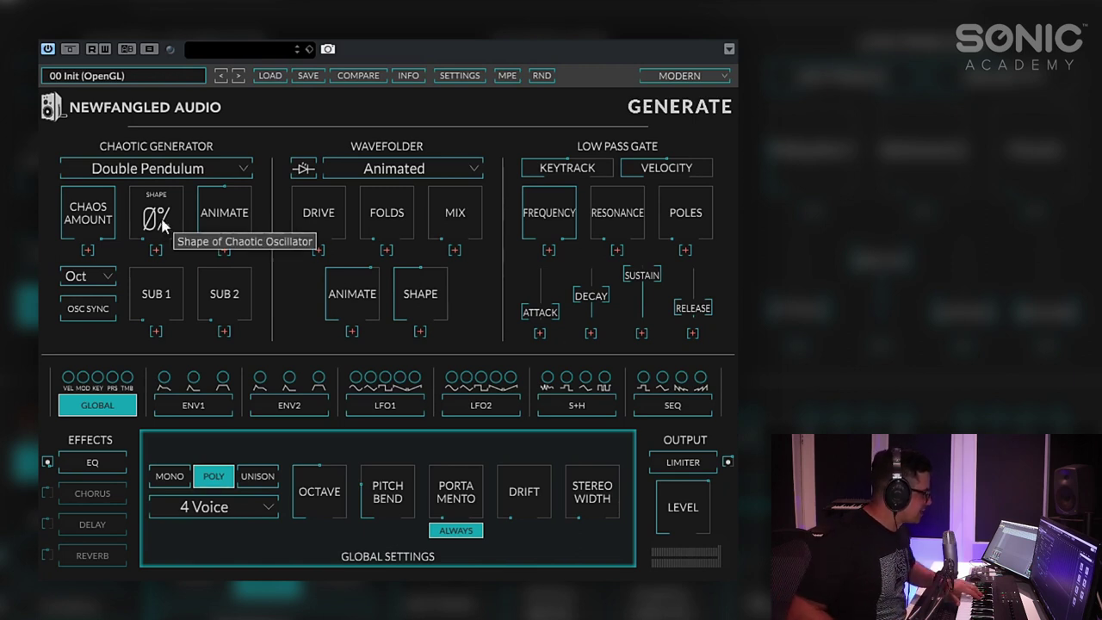
drag(172, 226, 149, 71)
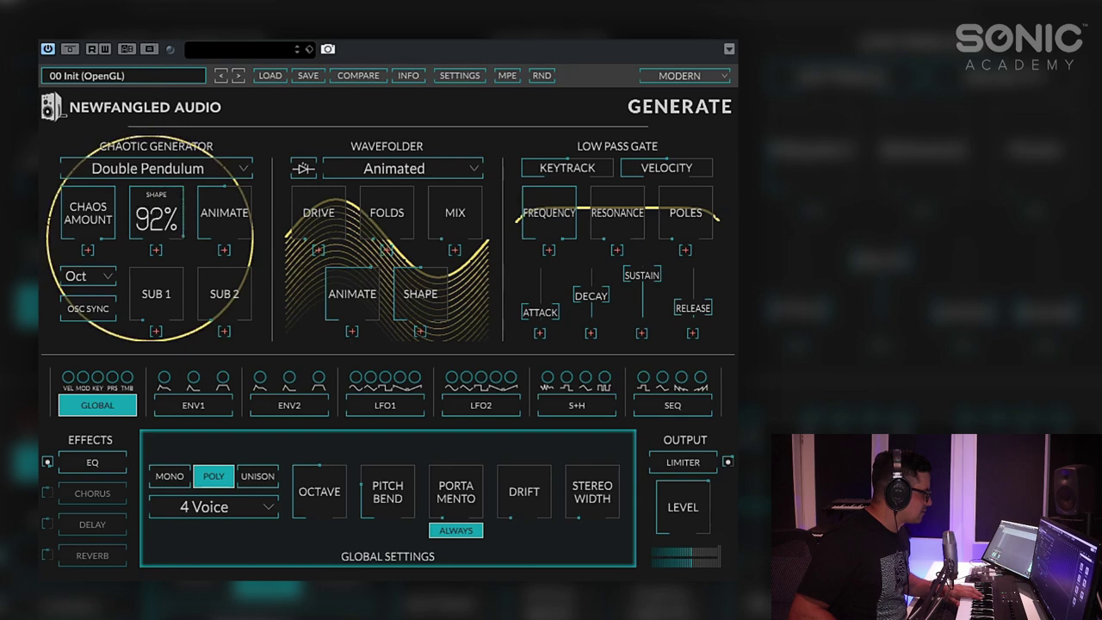
drag(149, 7, 150, 0)
drag(182, 195, 241, 212)
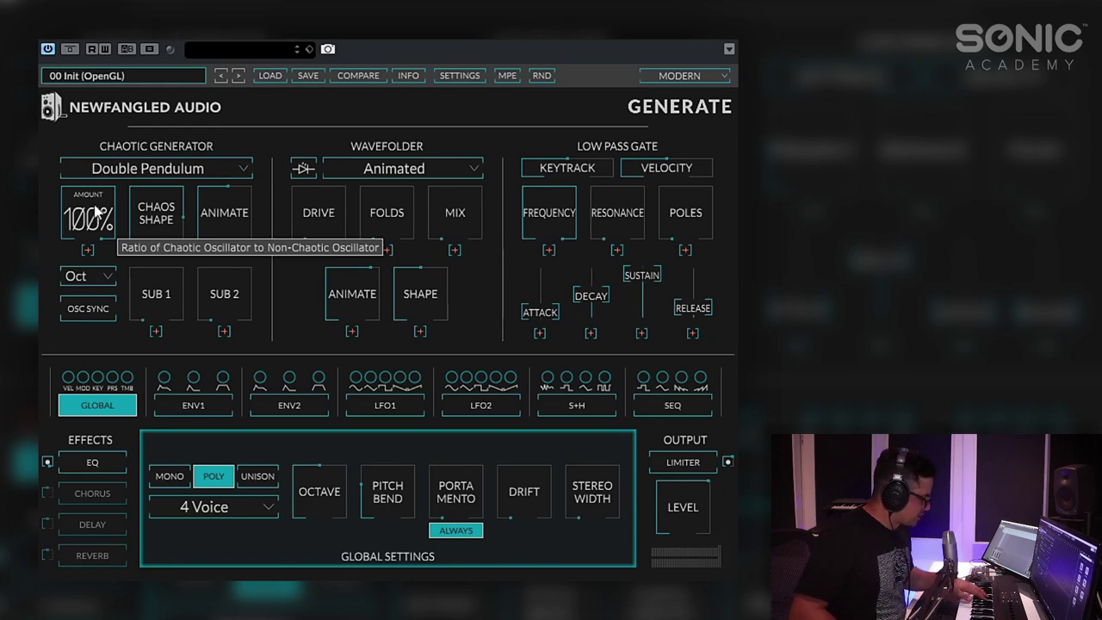
Step: Lower the chaos amount to about halfway and set the chaos shape to 65%
drag(99, 213, 93, 312)
drag(163, 191, 223, 184)
mouse_move(152, 217)
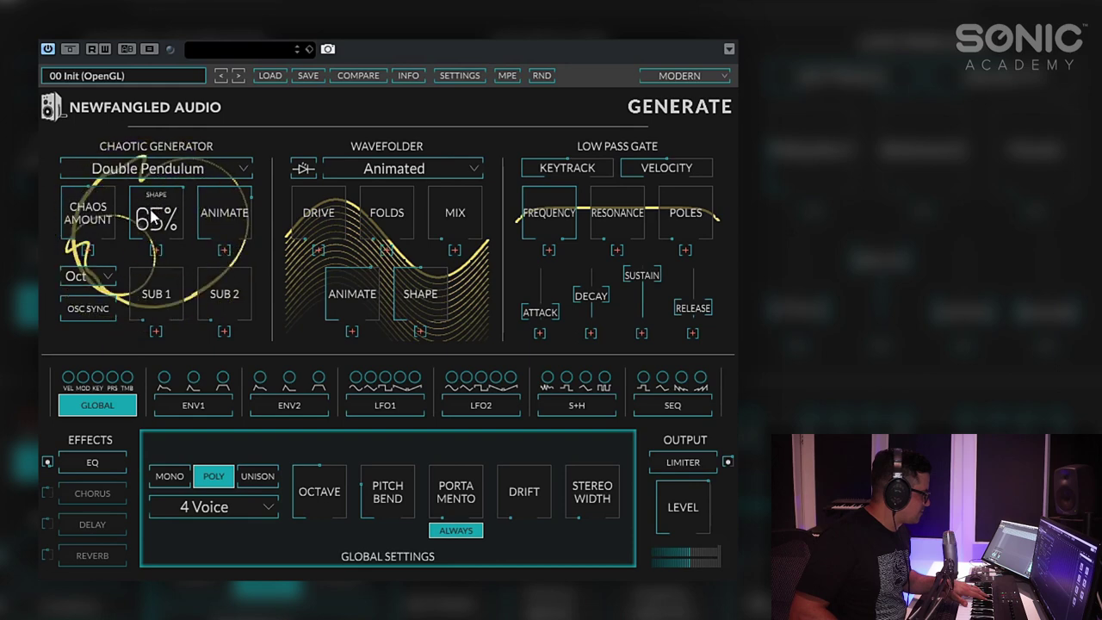
Step: Turn on oscillator sync and compare the Uni interval before returning the interval to Oct
mouse_move(155, 303)
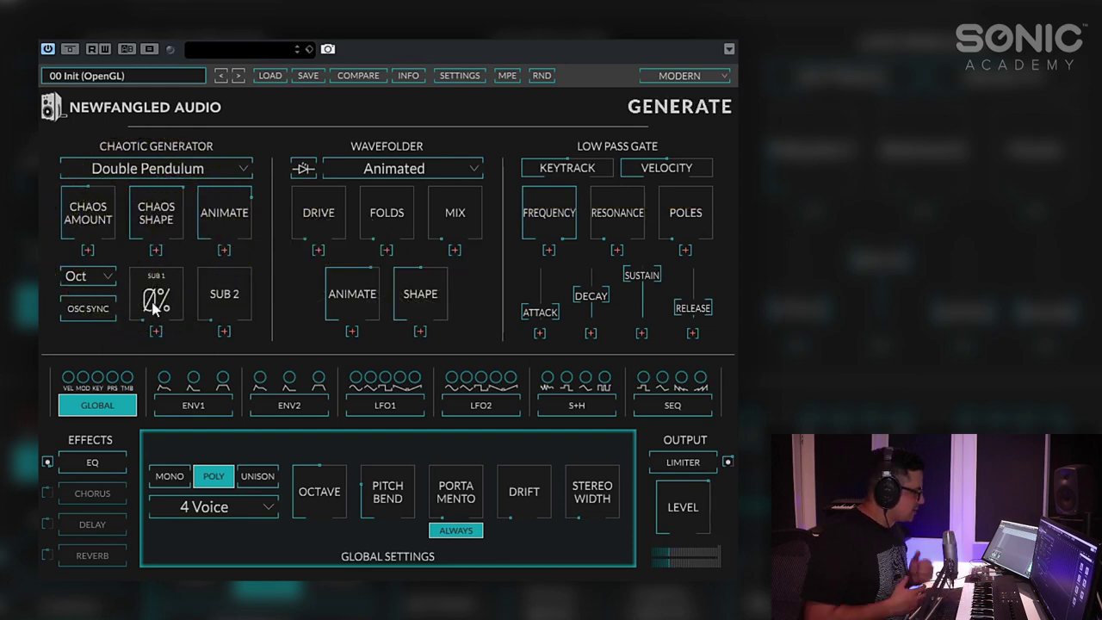
click(89, 308)
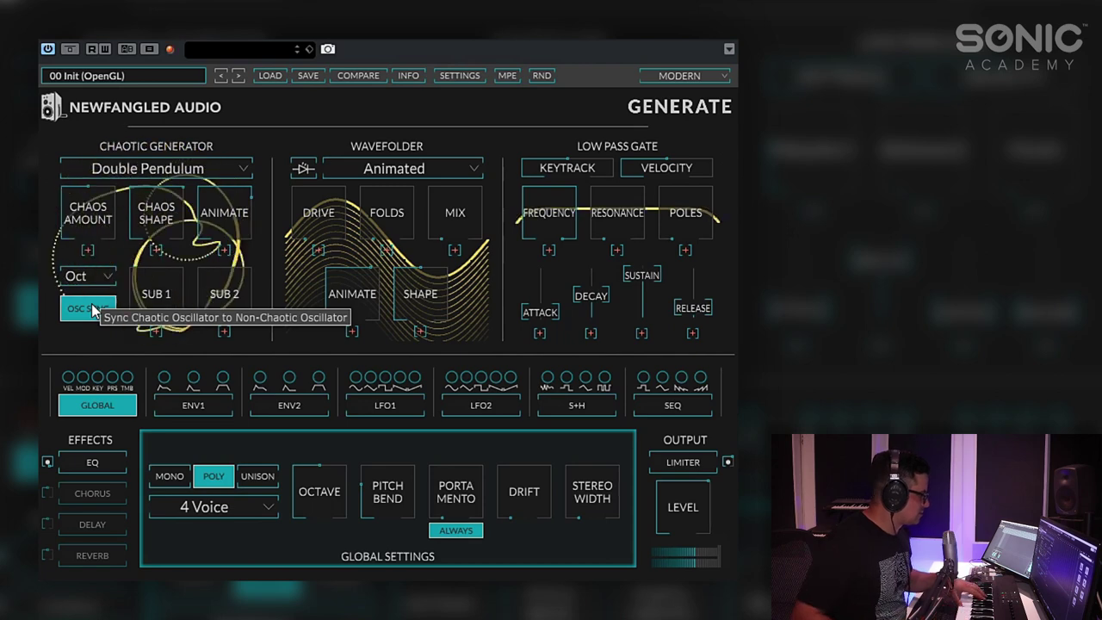
click(94, 282)
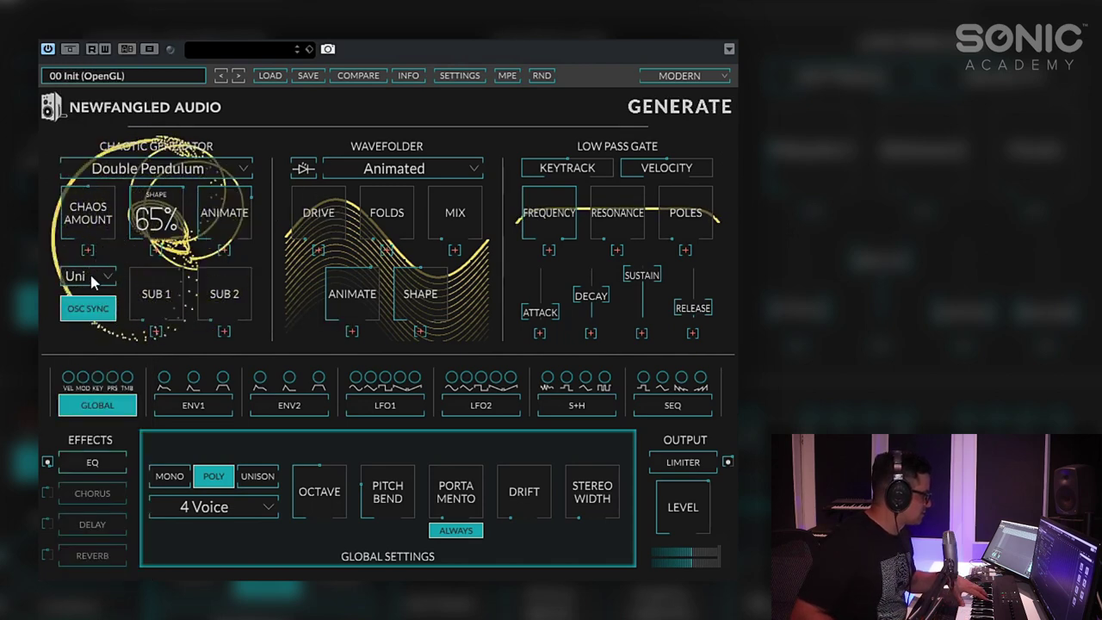
click(92, 275)
click(104, 598)
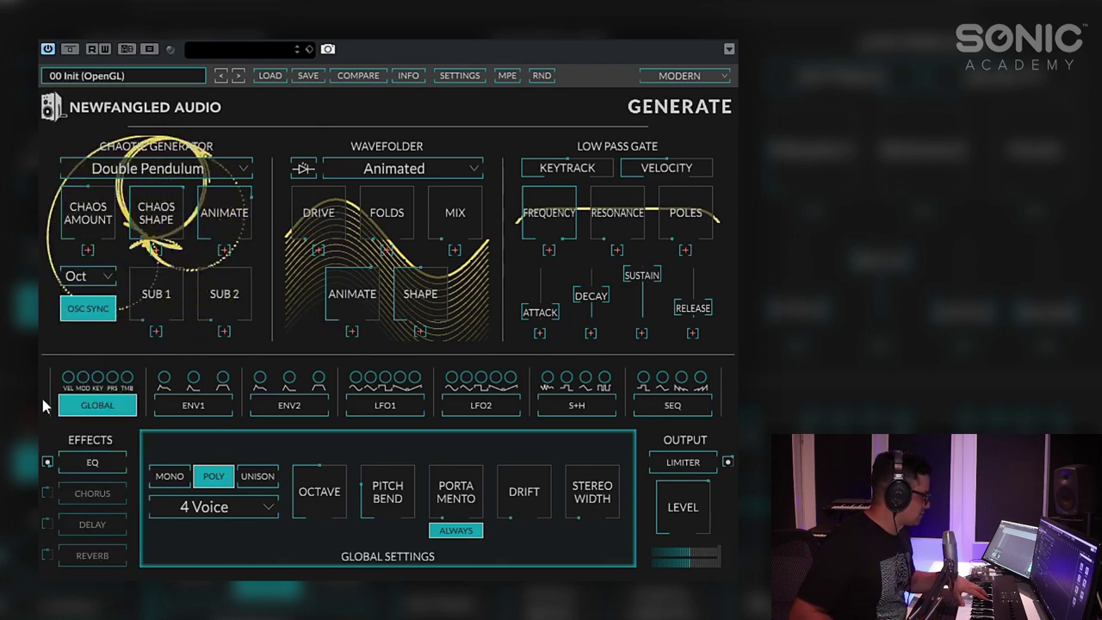
Step: Set the chaotic oscillator interval to 12th and compare it with oscillator sync off, leaving sync on
click(103, 281)
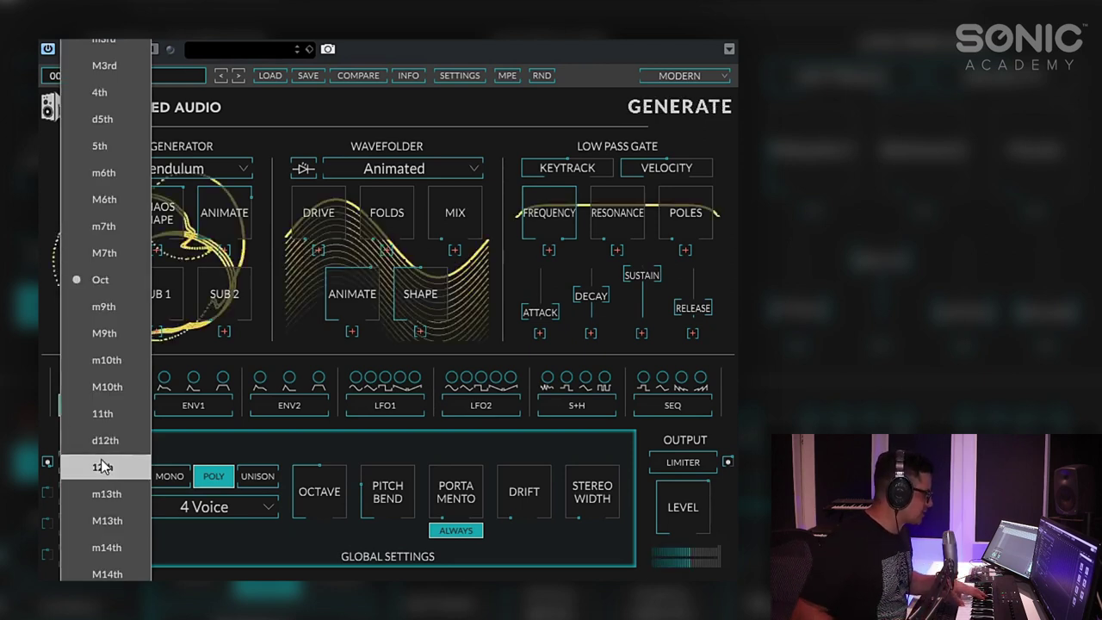
click(102, 465)
click(98, 311)
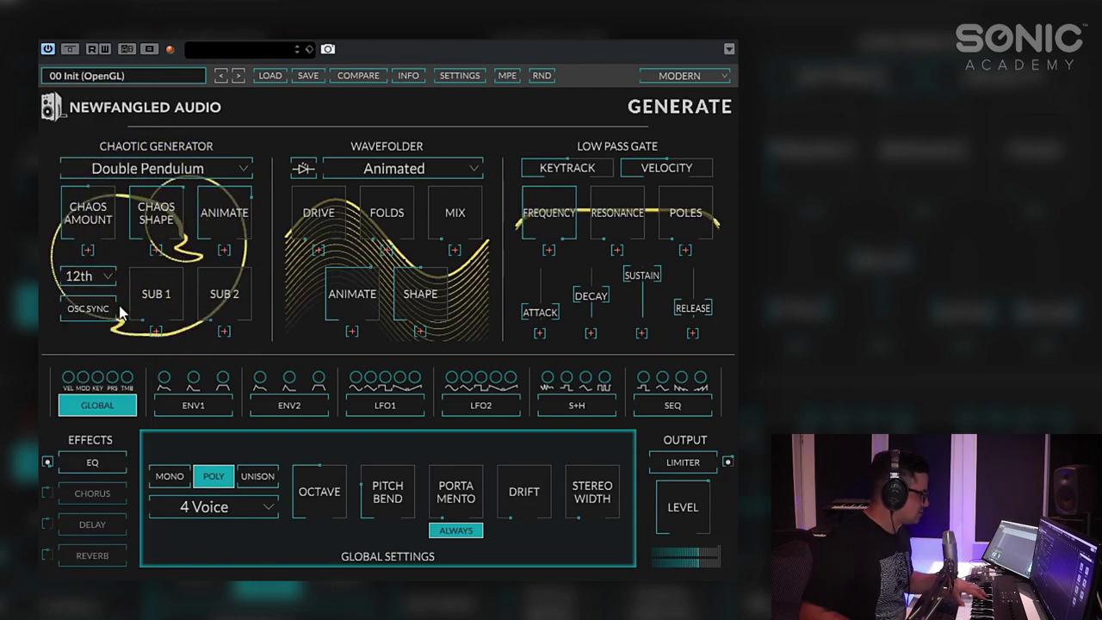
click(112, 310)
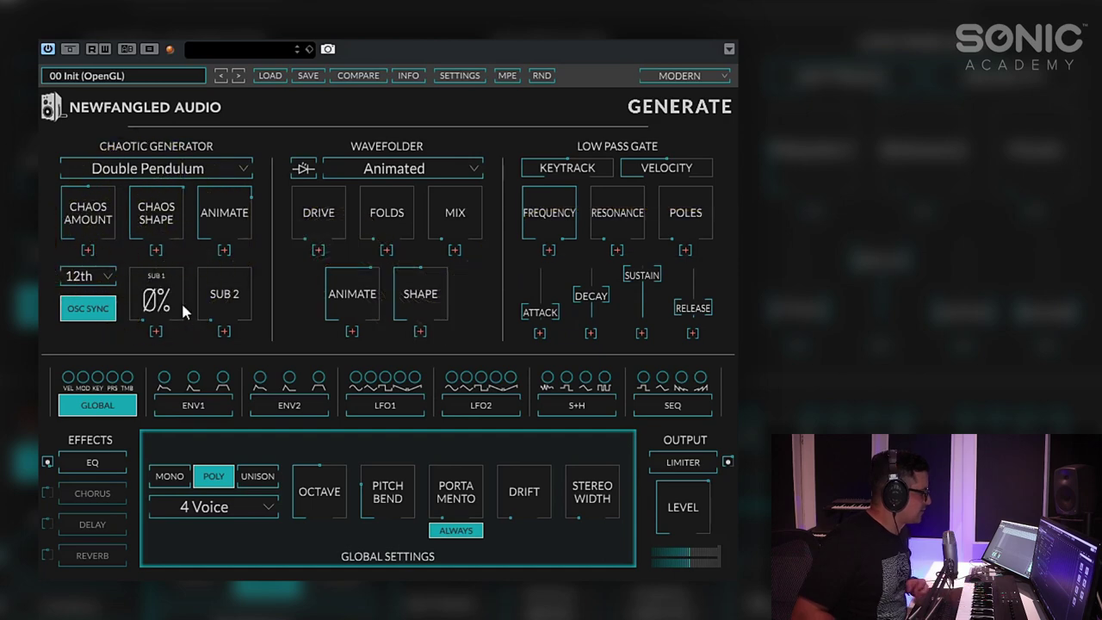
Step: Try Sub 1 and Sub 2 fully up and bring both levels back down to 0%
drag(131, 307, 149, 54)
drag(232, 312, 227, 36)
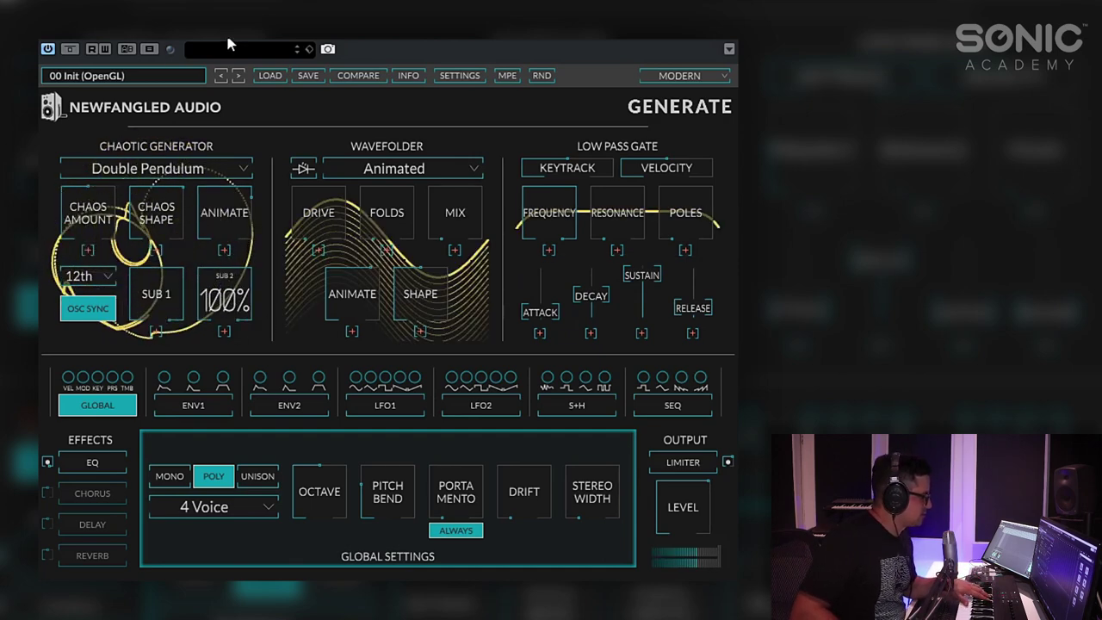
double_click(172, 302)
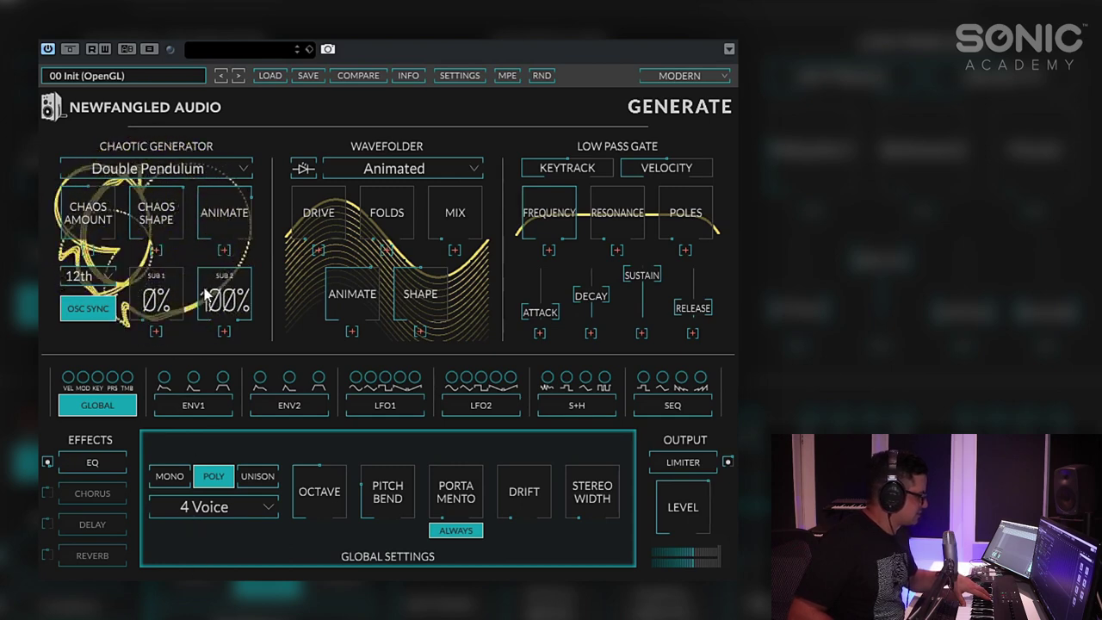
drag(207, 292, 201, 494)
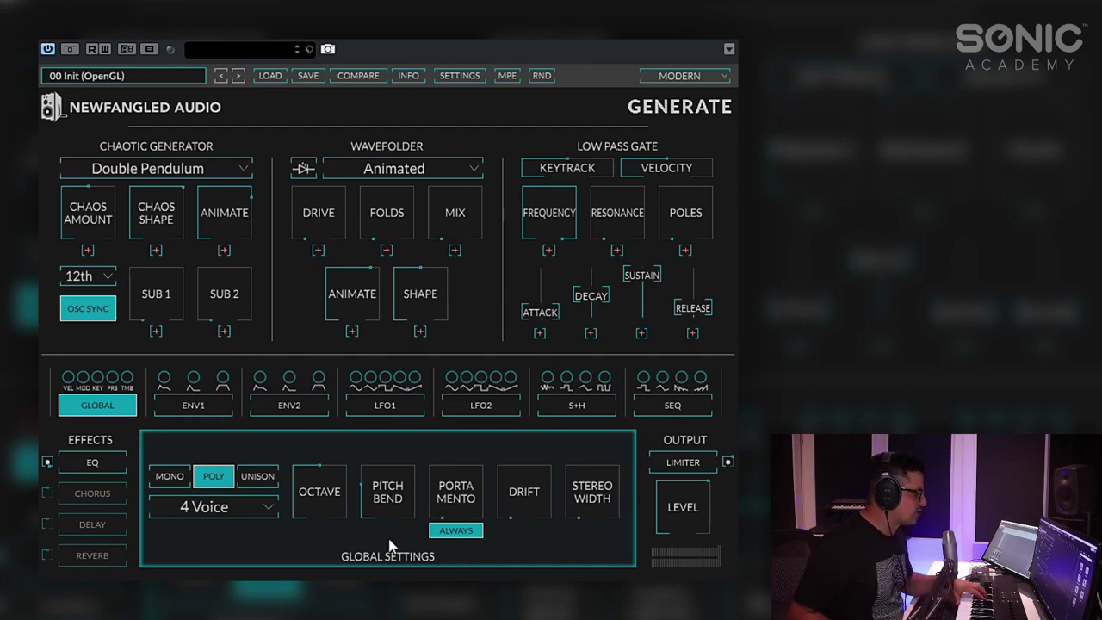
Step: Set the chaos amount to 57%
drag(93, 215, 98, 179)
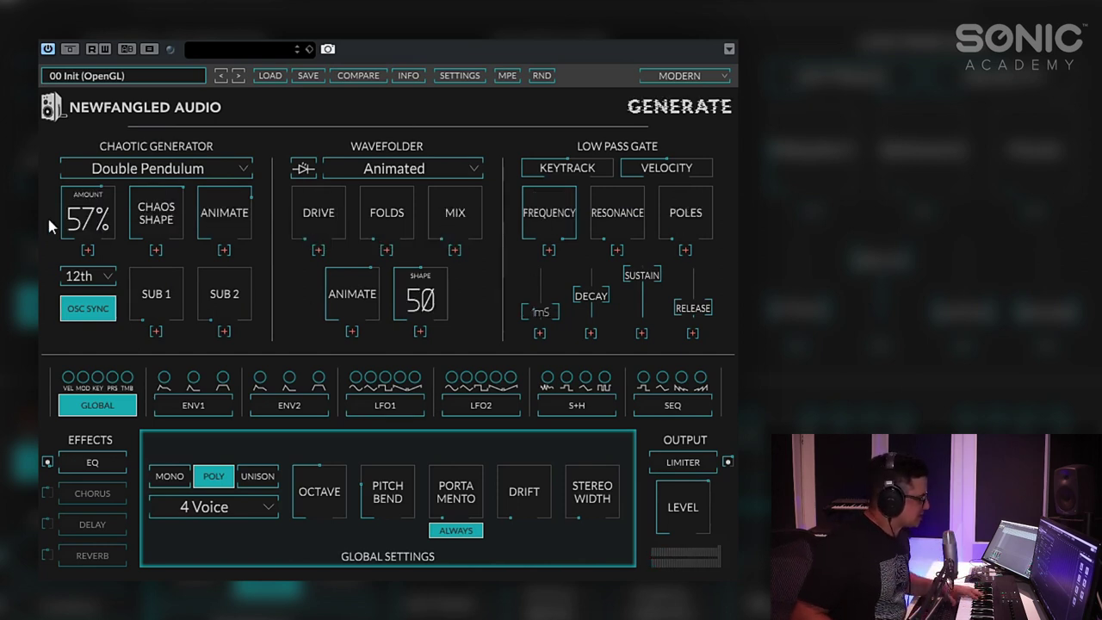
Step: Raise the wavefolder mix partway and switch on the wavefolder's diode option
drag(453, 228, 455, 192)
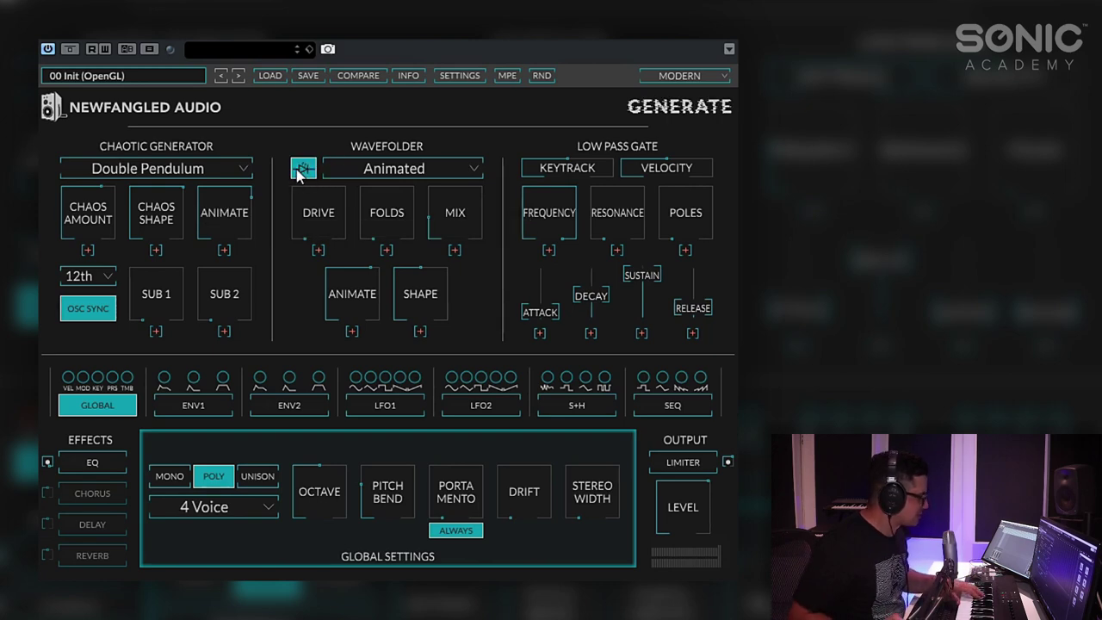
click(298, 172)
click(298, 172)
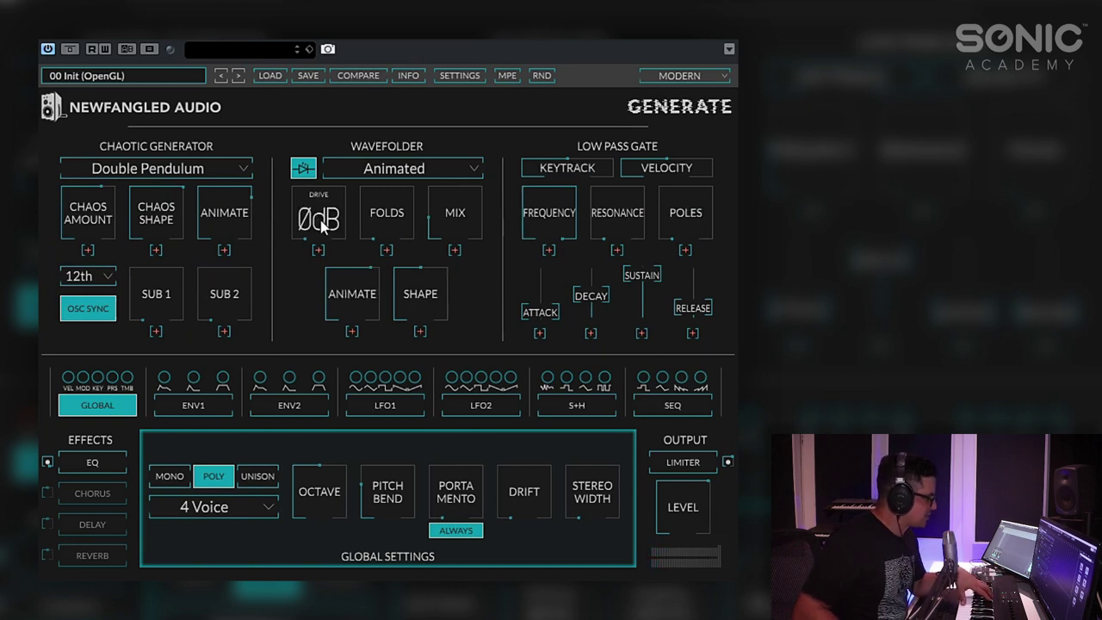
Step: Change the wavefolder type from Animated to 259 and check the other available types, keeping 259
click(397, 171)
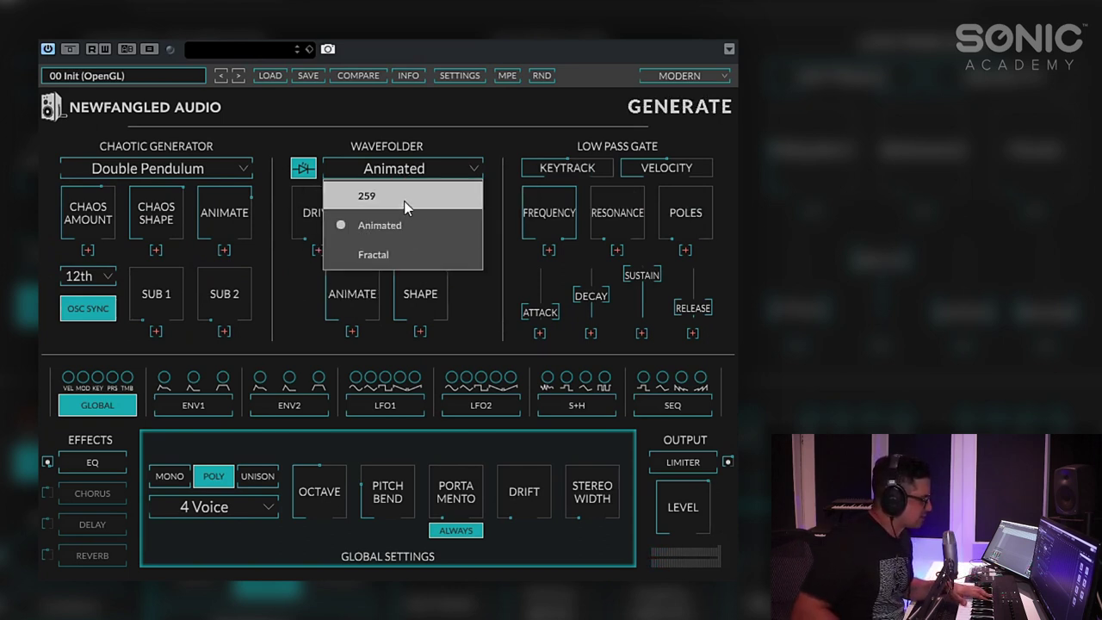
click(405, 198)
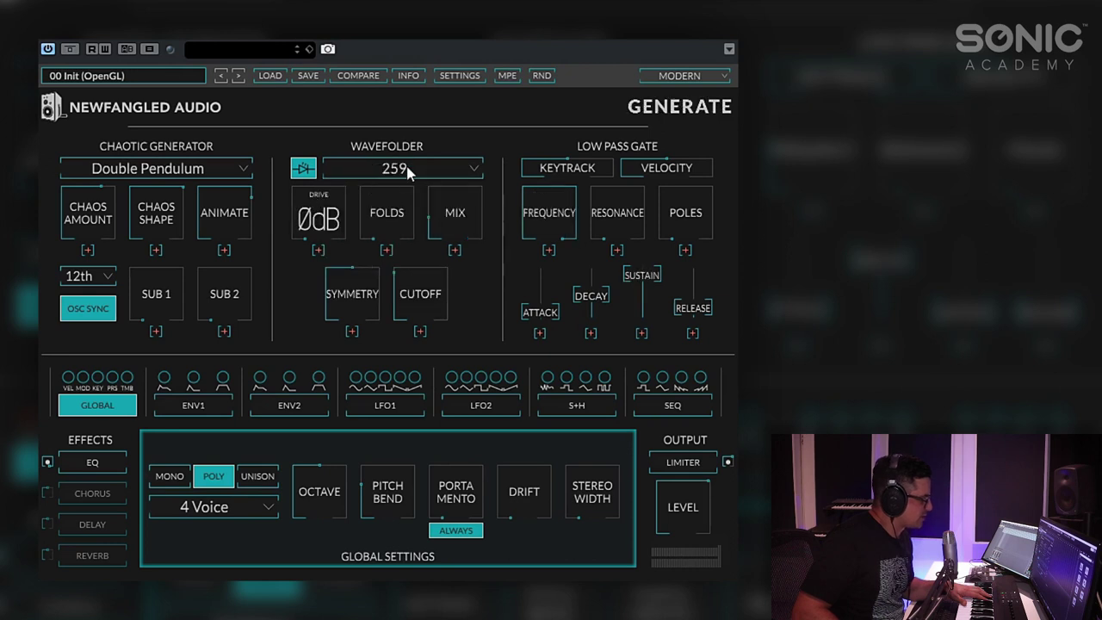
click(396, 169)
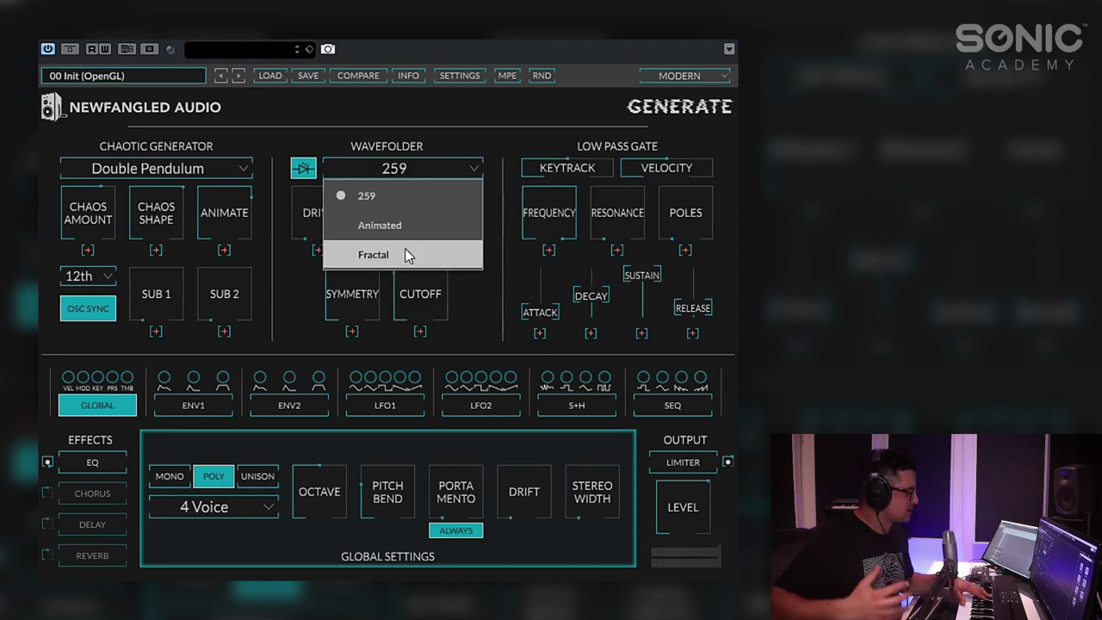
click(356, 167)
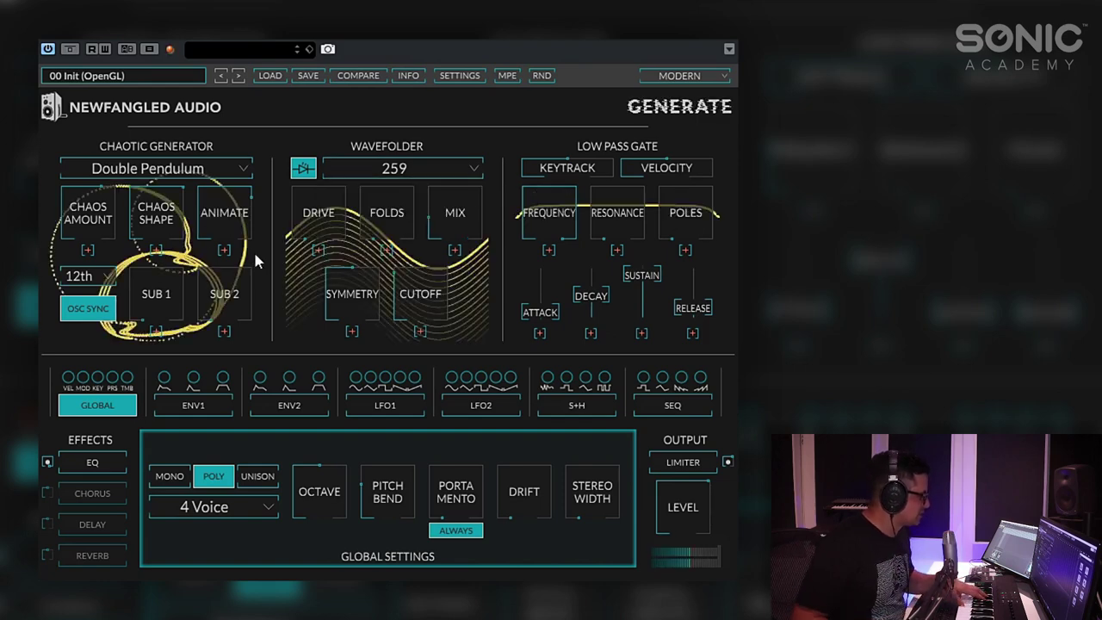
drag(351, 224, 352, 184)
Step: Lower the output level to -12 dB and open the limiter settings
mouse_move(675, 529)
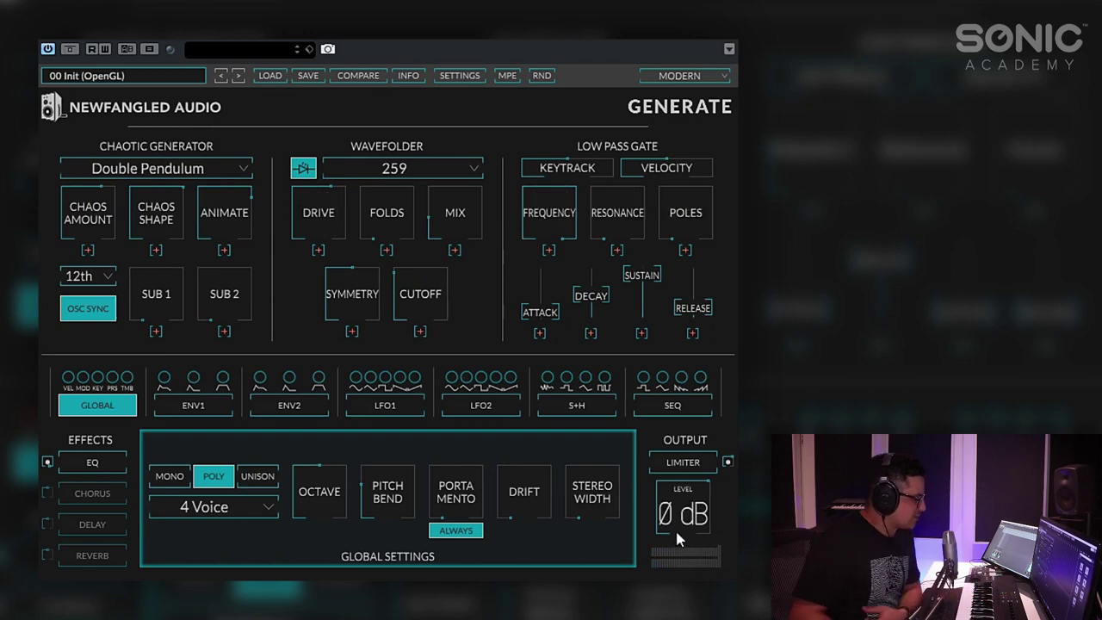
drag(681, 525, 683, 546)
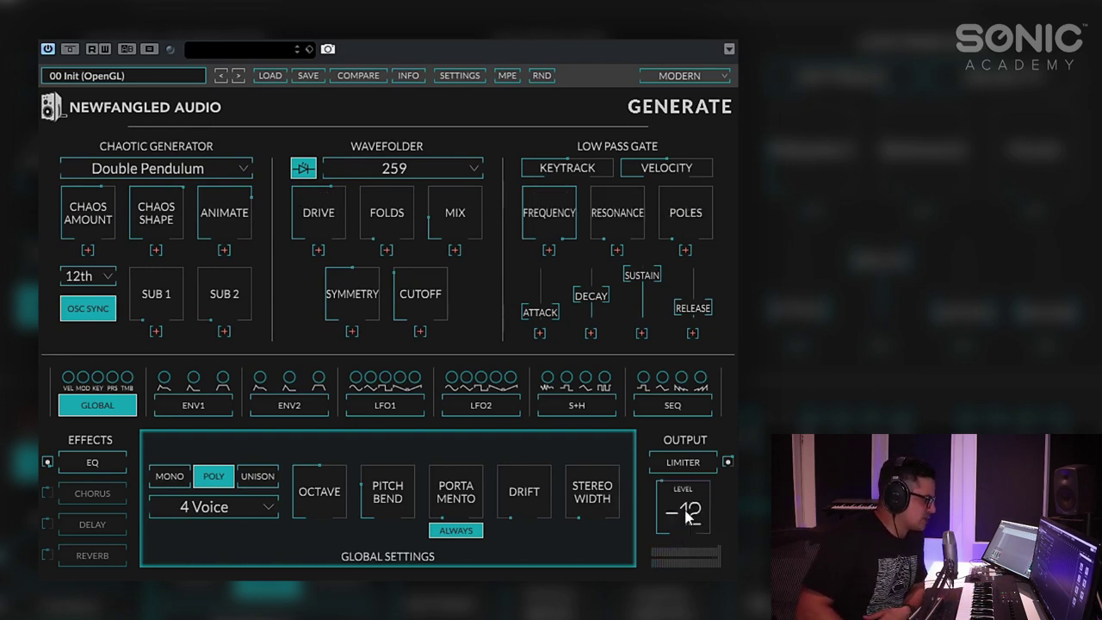
click(675, 464)
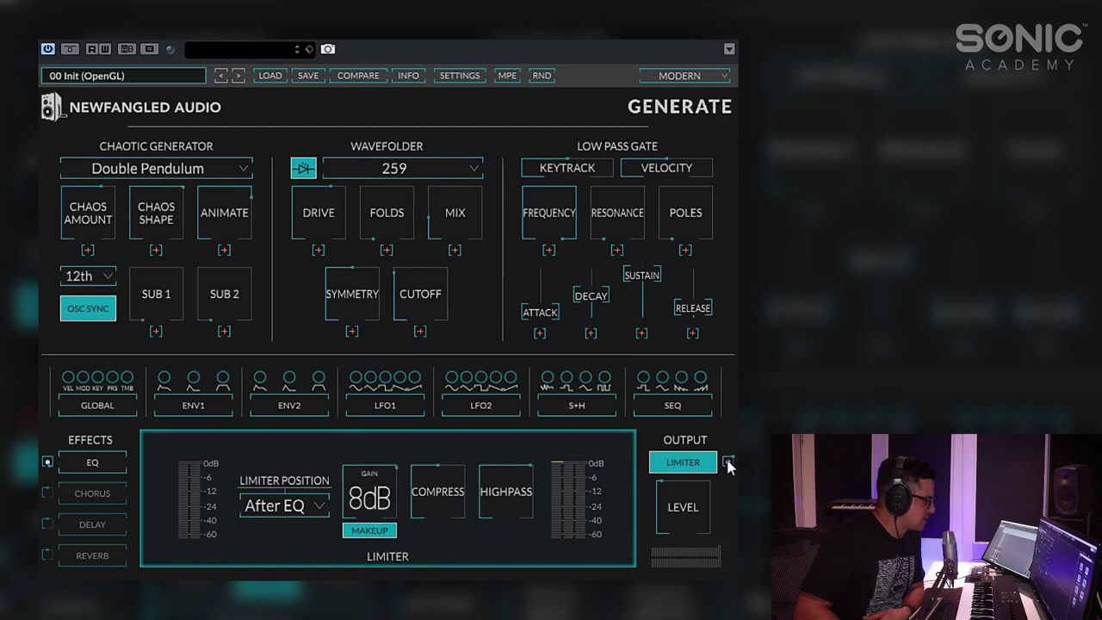
drag(468, 503, 458, 450)
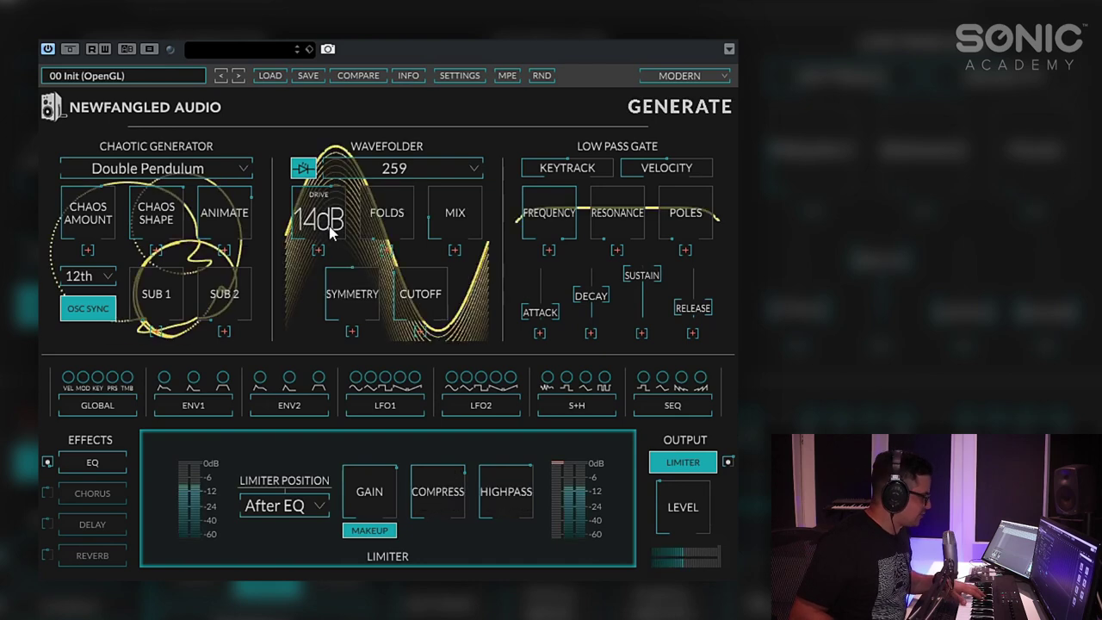
Step: Set the wavefolder's drive to 24 dB, folds to 3.0, symmetry to 2% and cutoff to 8000, with the mix raised
drag(332, 234, 326, 47)
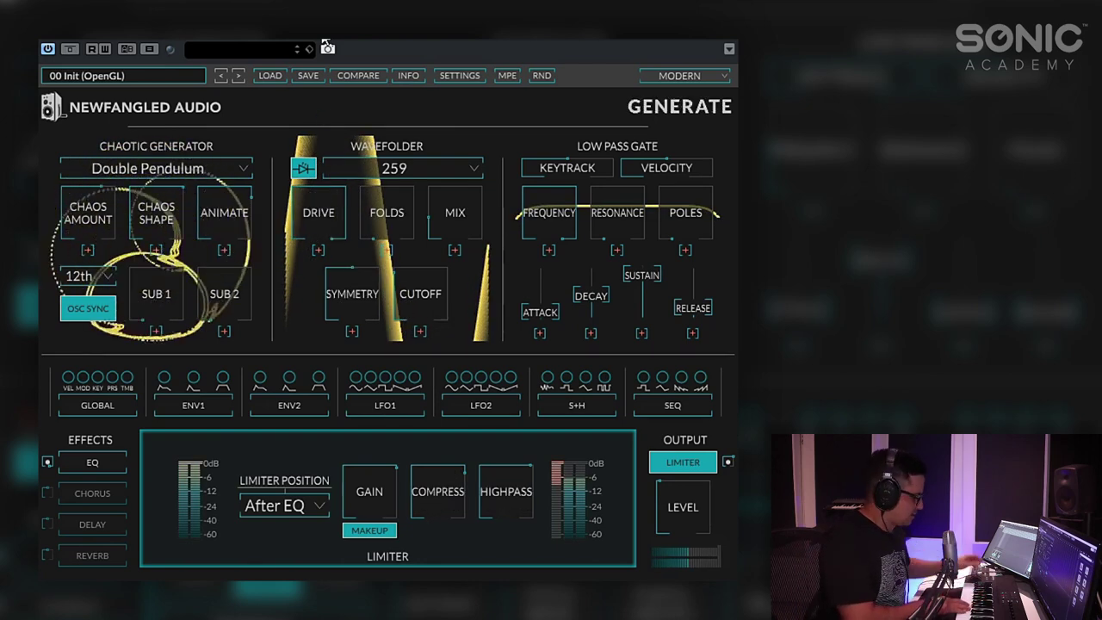
drag(387, 238, 329, 148)
drag(365, 272, 362, 250)
drag(442, 296, 461, 51)
drag(386, 212, 323, 343)
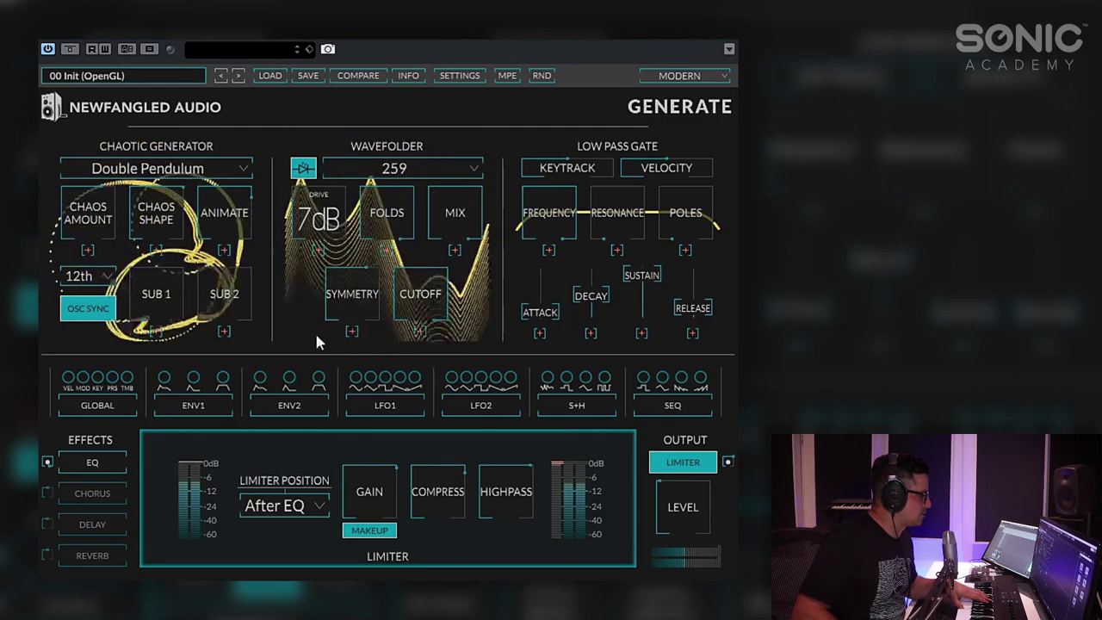
drag(316, 342, 367, 143)
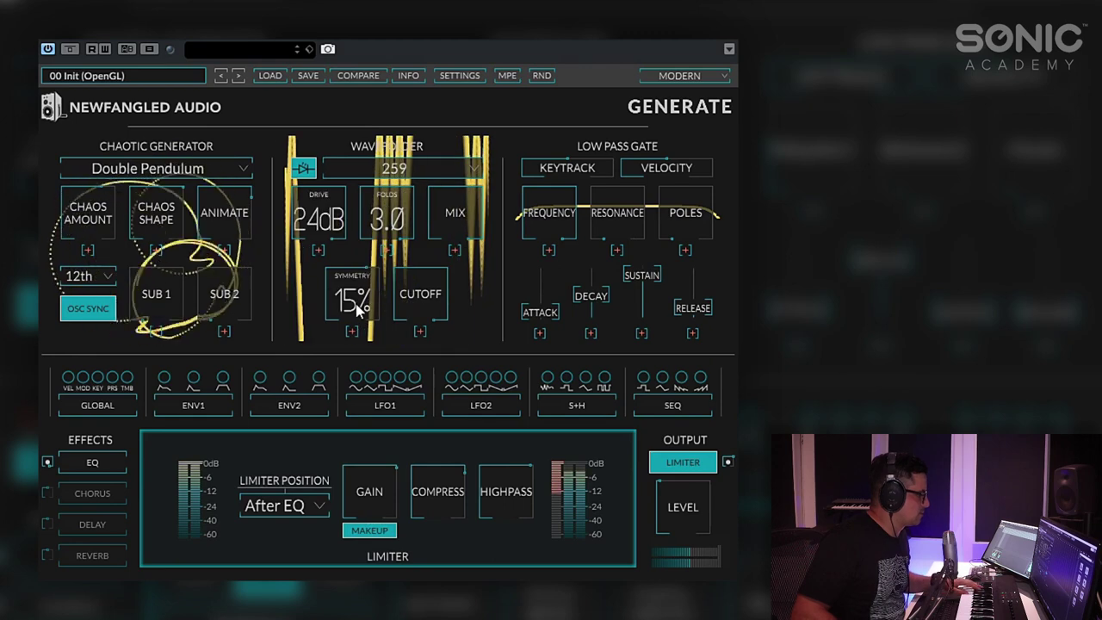
drag(356, 307, 357, 331)
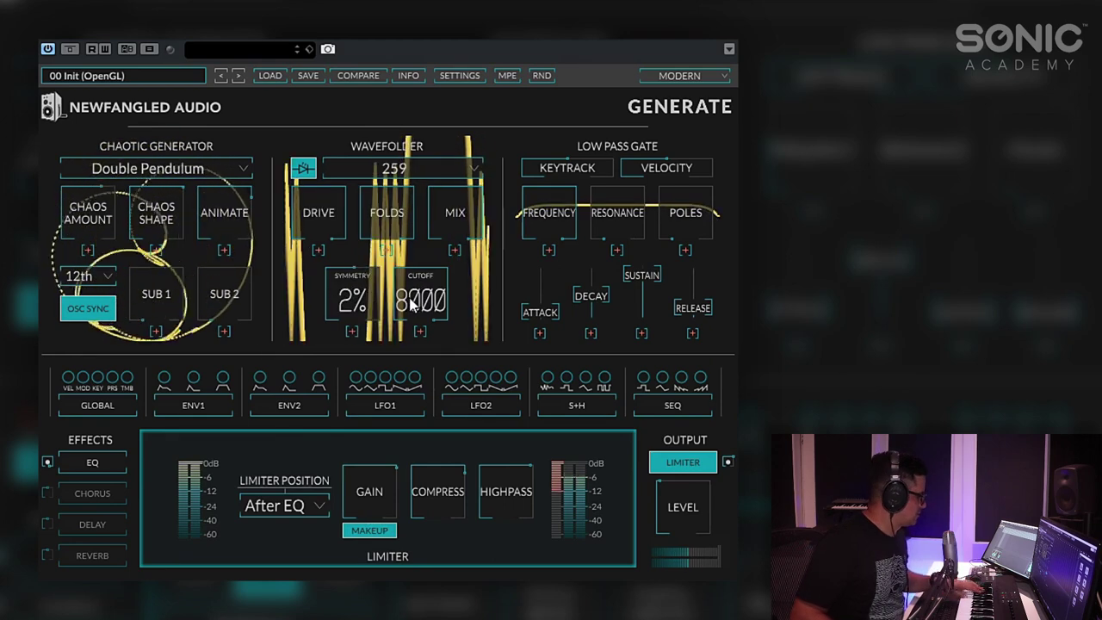
Step: Lower the chaos amount slightly and raise the chaos shape close to its maximum
mouse_move(101, 231)
mouse_down()
mouse_move(98, 197)
mouse_move(102, 240)
mouse_up()
drag(158, 216, 204, 229)
drag(157, 291, 158, 216)
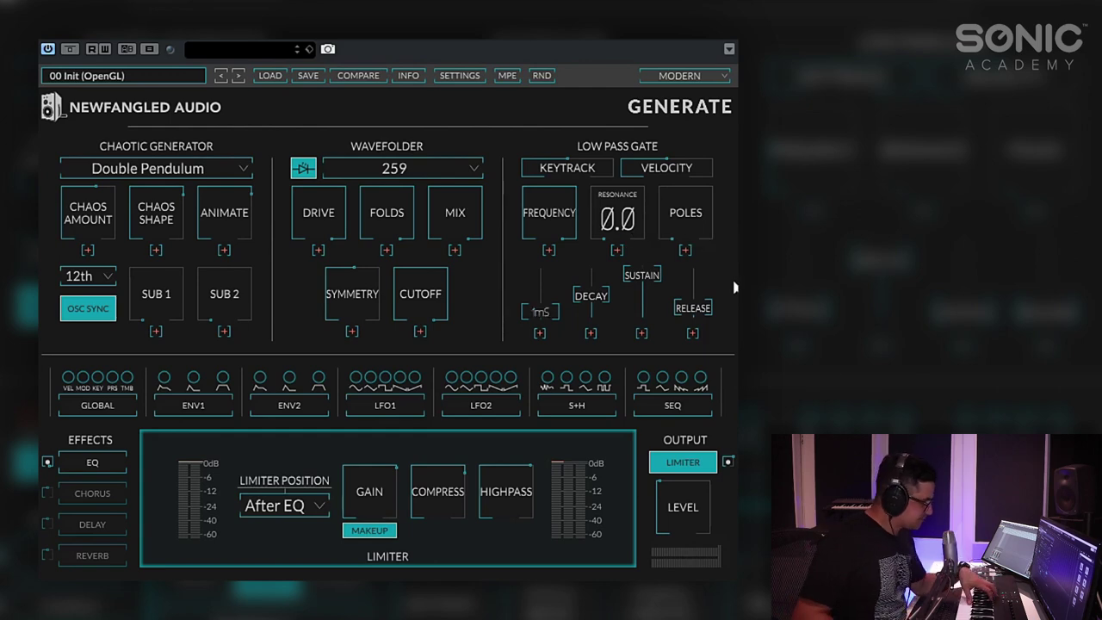
Step: Raise the low pass gate's resonance and poles, sweep its frequency, and set its release to 1 ms
drag(685, 226, 703, 52)
drag(538, 203, 557, 290)
drag(614, 209, 645, 97)
drag(564, 212, 570, 121)
drag(696, 227, 697, 331)
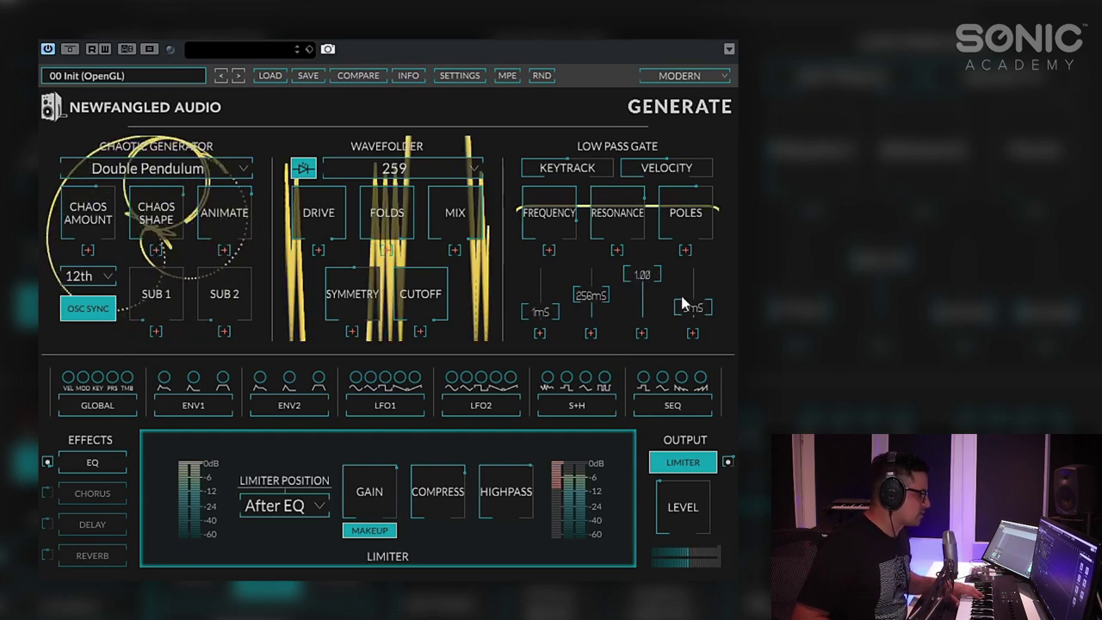
mouse_move(681, 299)
mouse_down()
mouse_move(709, 187)
mouse_move(692, 305)
mouse_up()
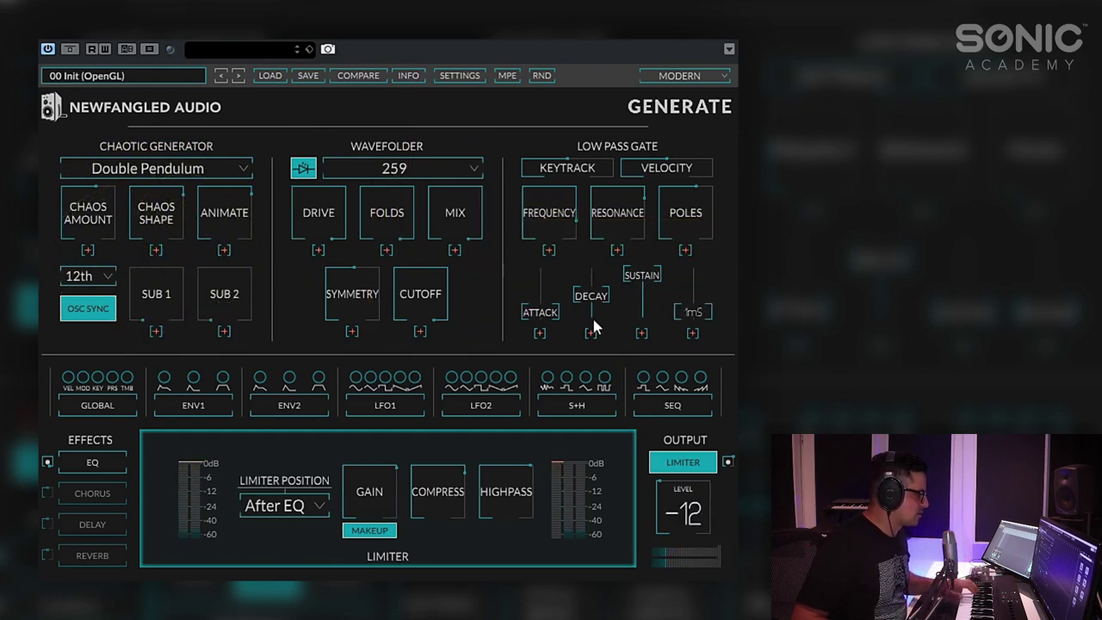
mouse_move(594, 327)
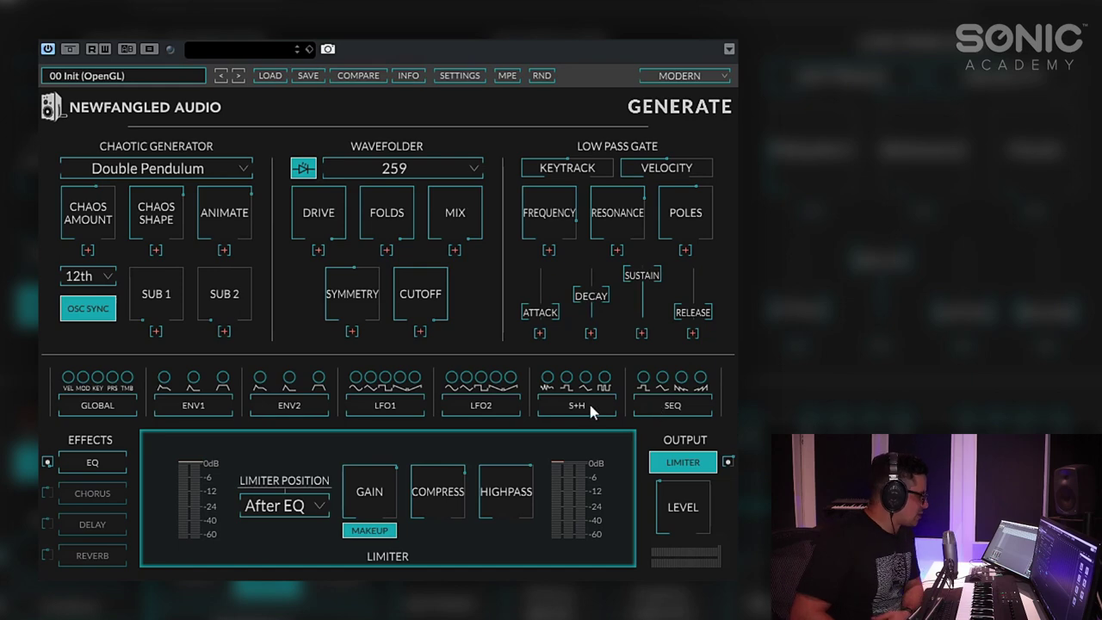
Step: Look through the first two envelopes, return to the global settings and set the voice mode to Mono
click(101, 407)
click(211, 410)
click(290, 409)
click(89, 407)
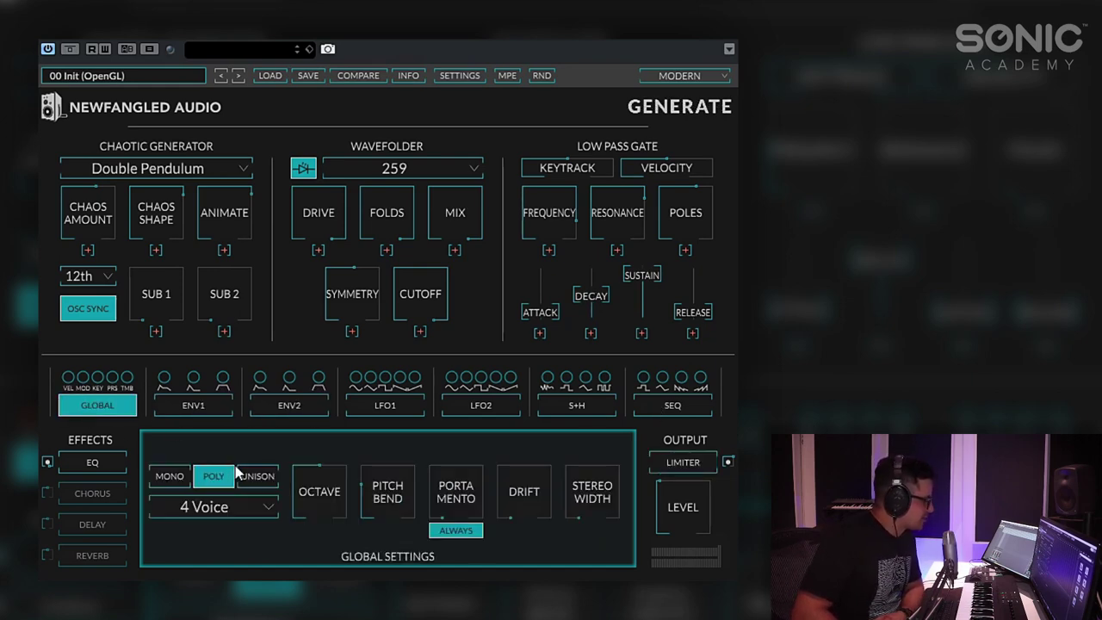
click(172, 476)
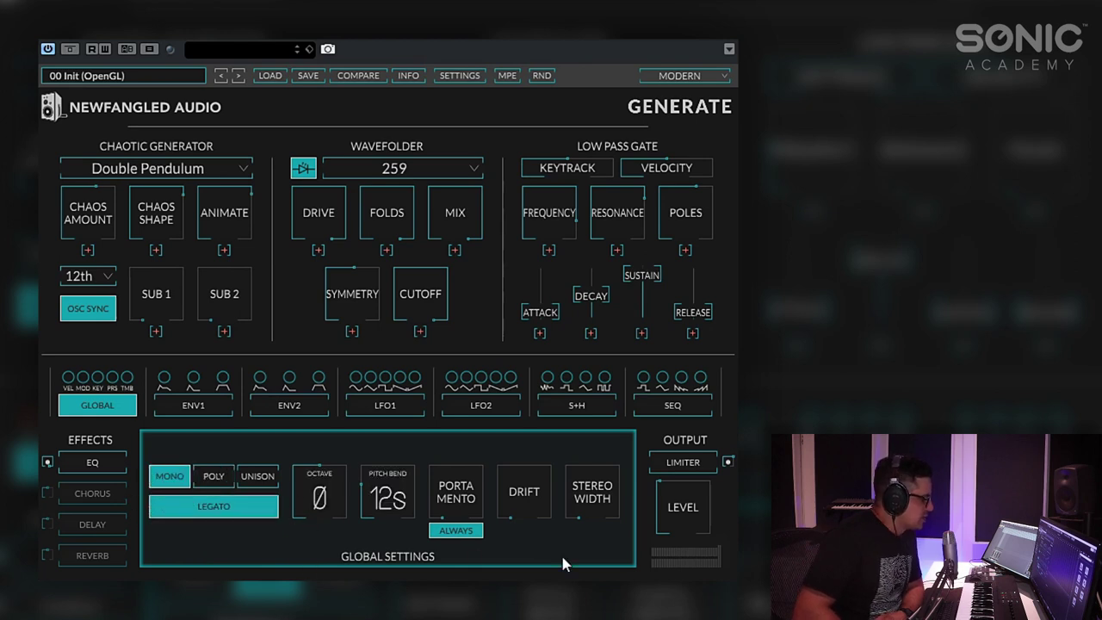
Step: Raise the portamento with Always switched off, set drift to 15c and set stereo width to 53%
drag(455, 492, 462, 443)
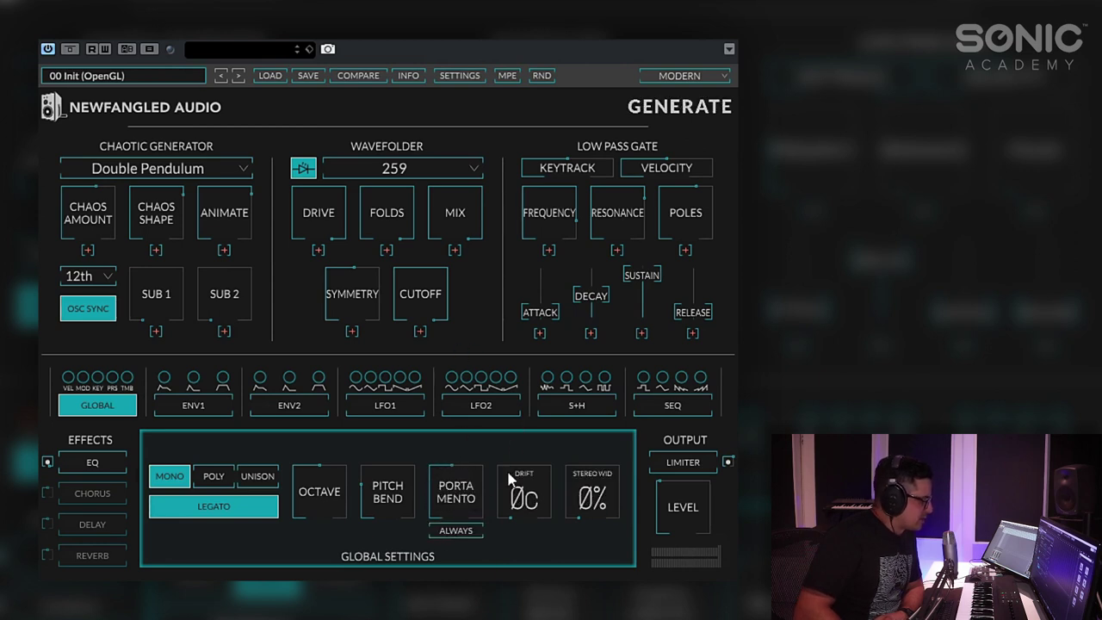
drag(509, 480, 518, 391)
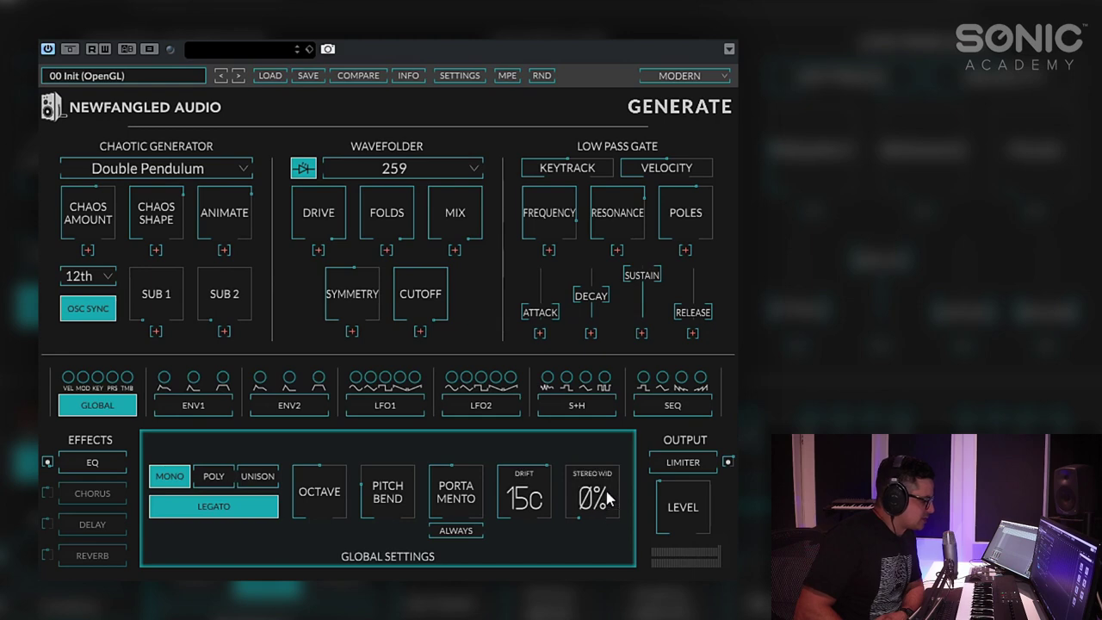
drag(616, 392, 608, 501)
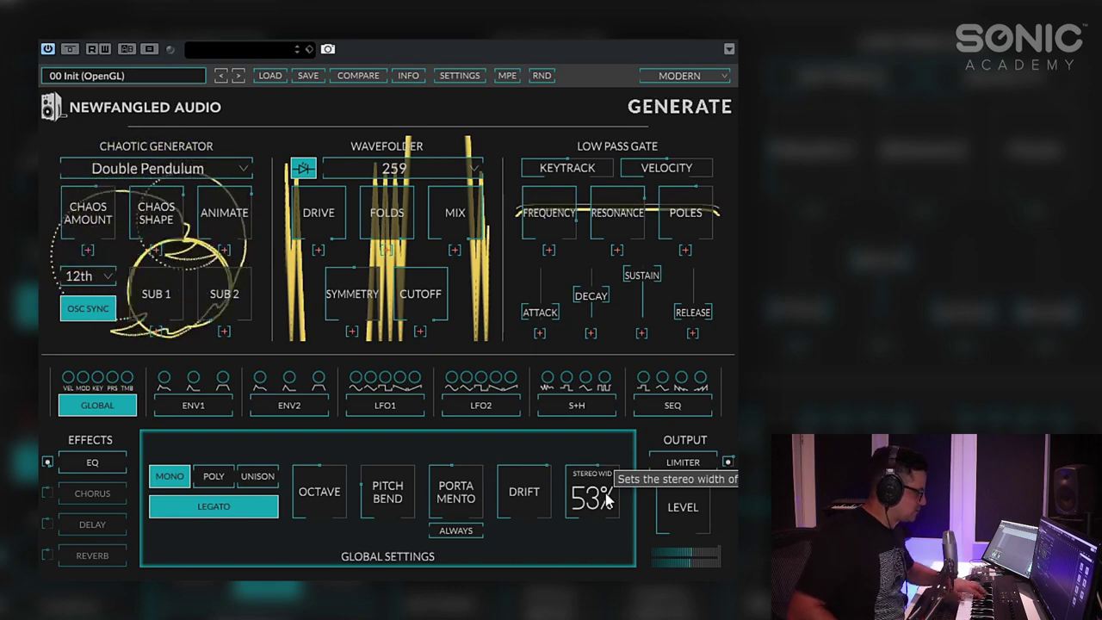
Step: Set up a five-step sequence at 1/16 beats, with steps 1, 2, 3 and 5 at 0.80, 0.19, 1.00 and 0.76
click(672, 415)
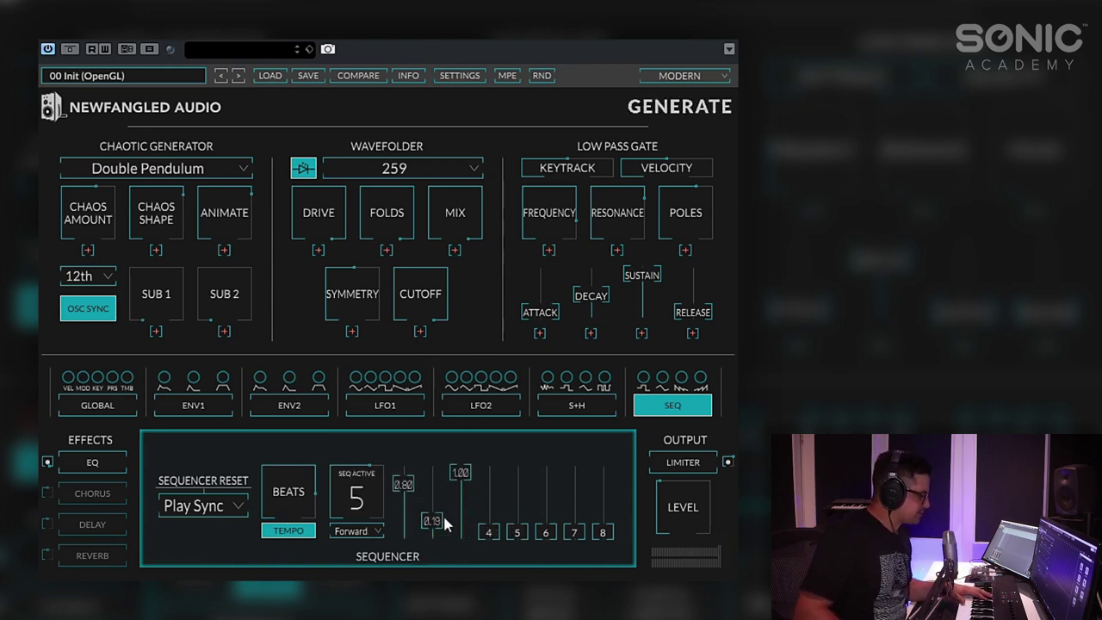
drag(520, 528, 531, 414)
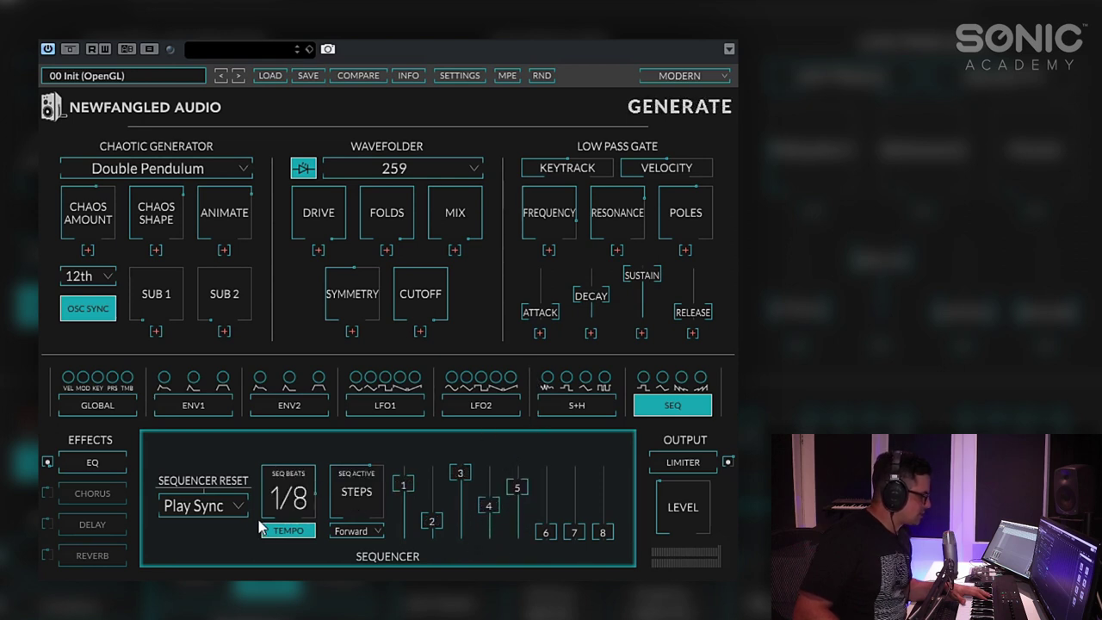
mouse_move(304, 486)
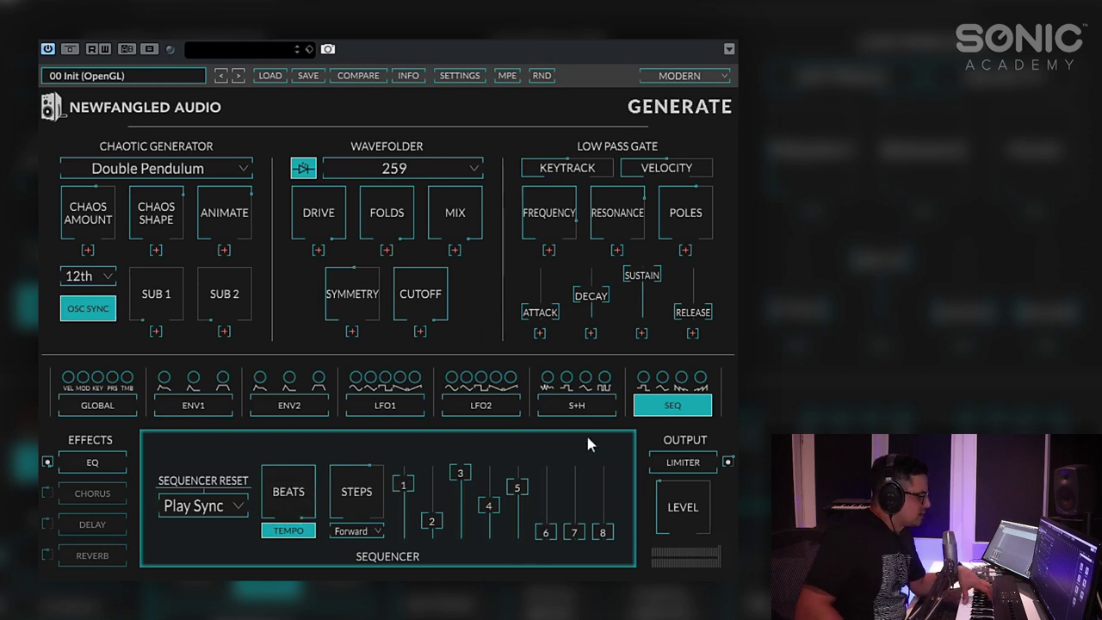
Step: Try the Pendulum direction for the sequencer and set the direction back to Forward
click(377, 532)
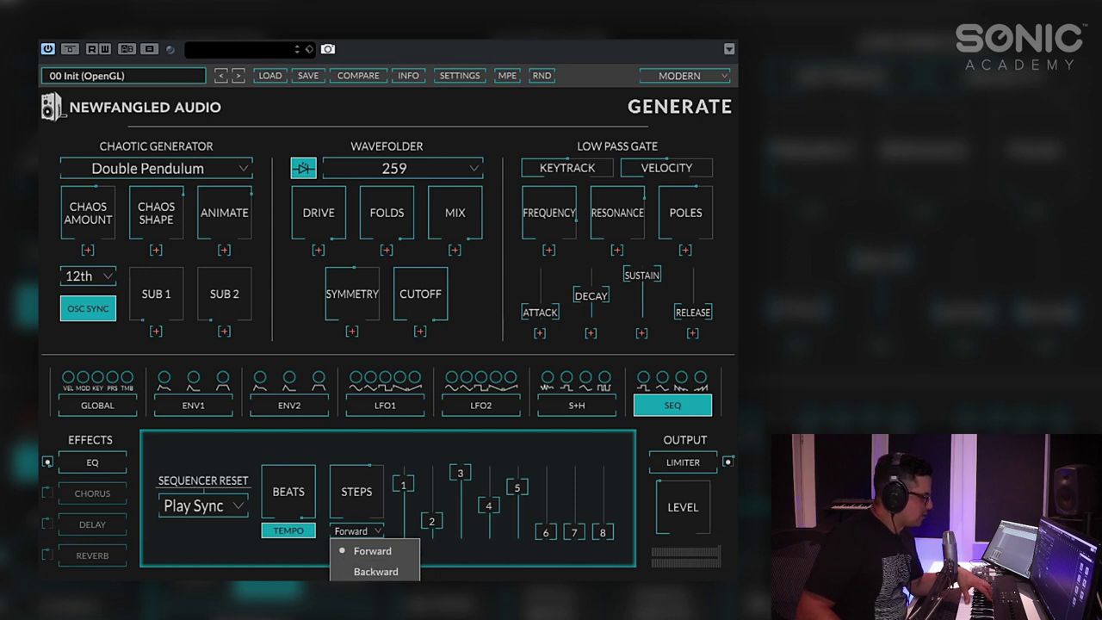
click(375, 591)
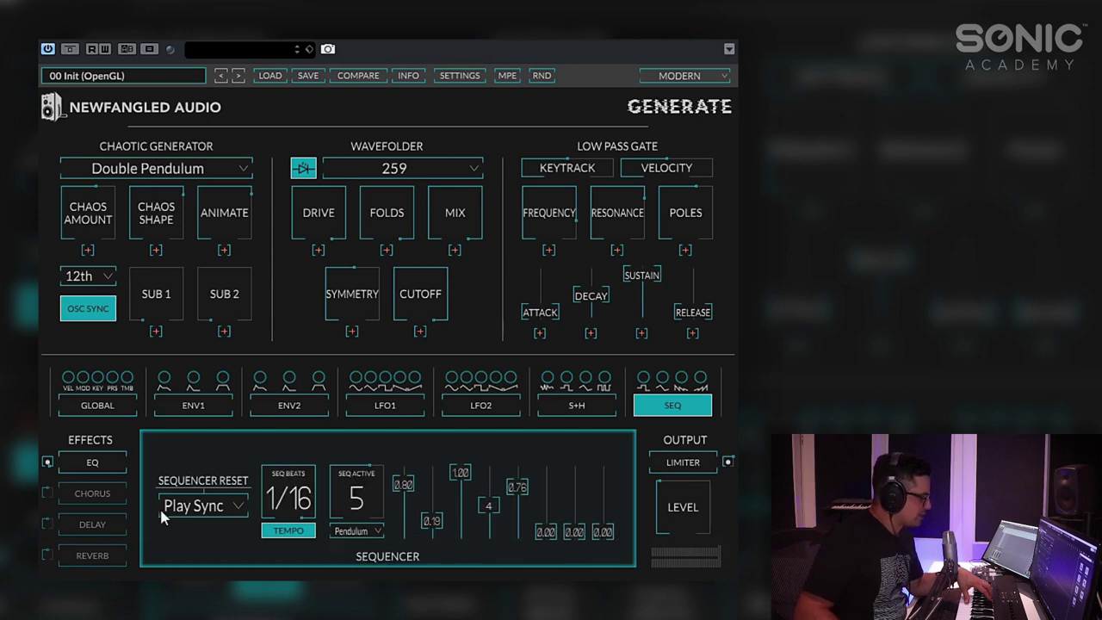
click(356, 531)
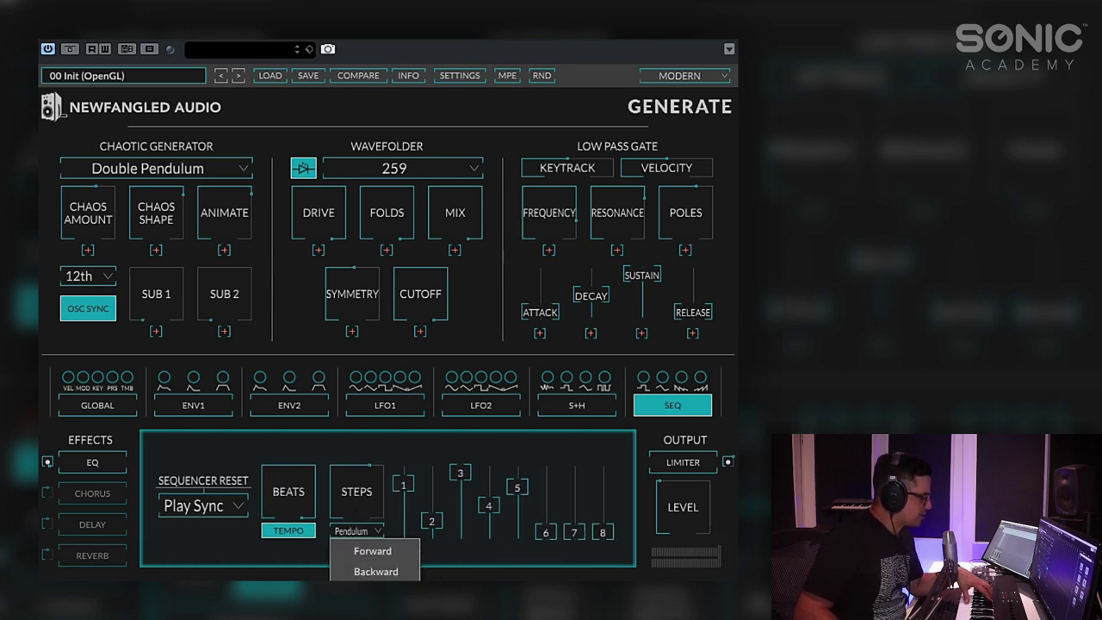
key(Escape)
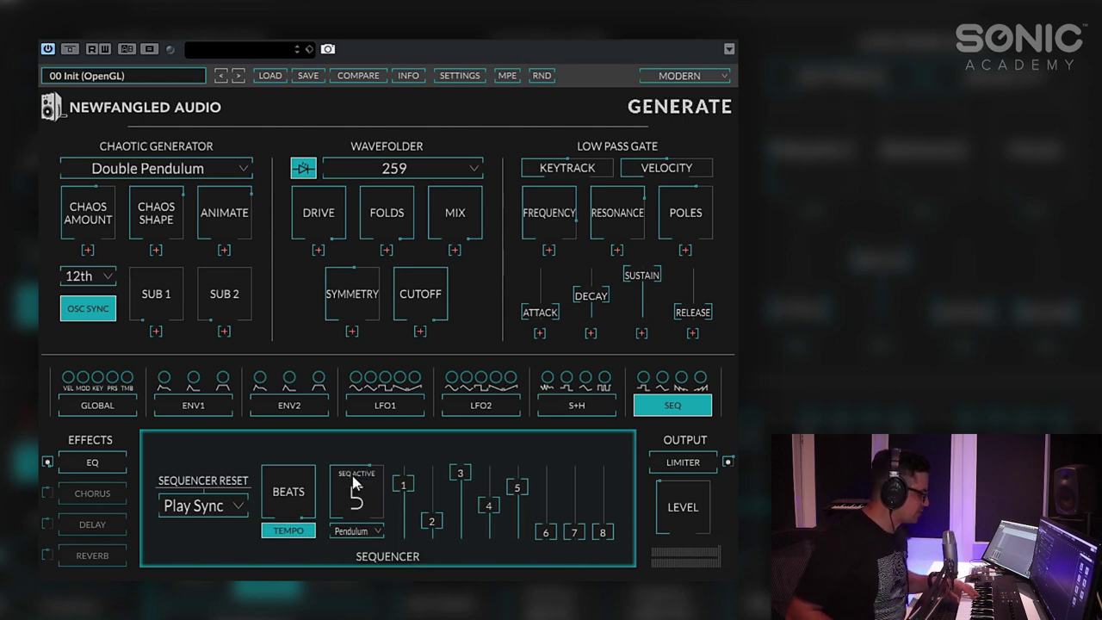
click(357, 531)
click(369, 552)
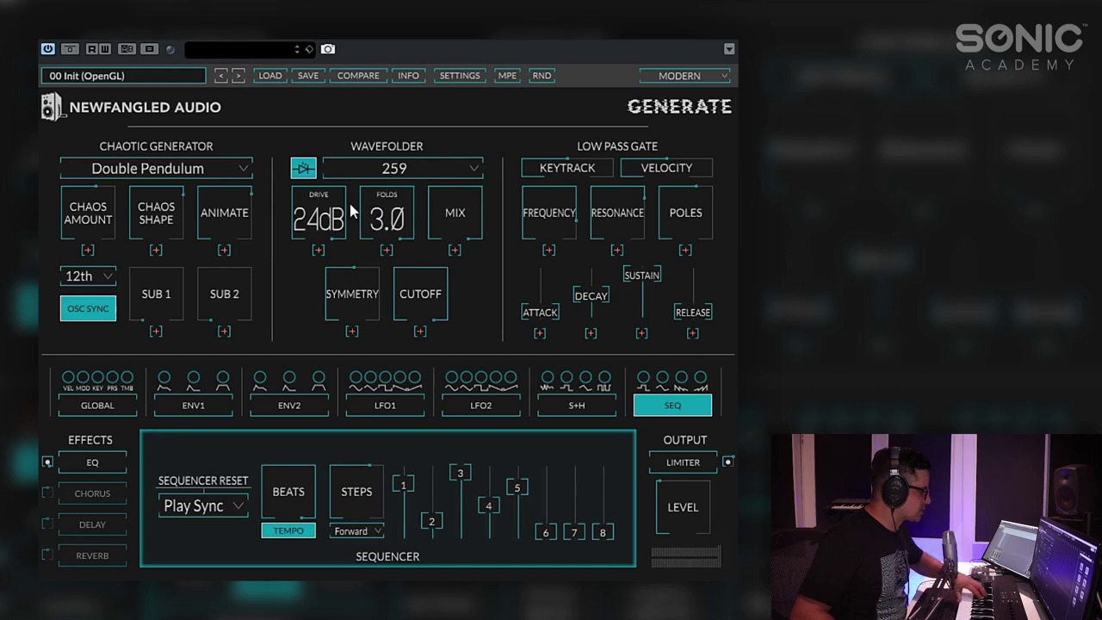
Step: Lower the wavefolder drive and assign the sequencer's stepped output to modulate it
drag(326, 200, 307, 272)
drag(334, 226, 336, 302)
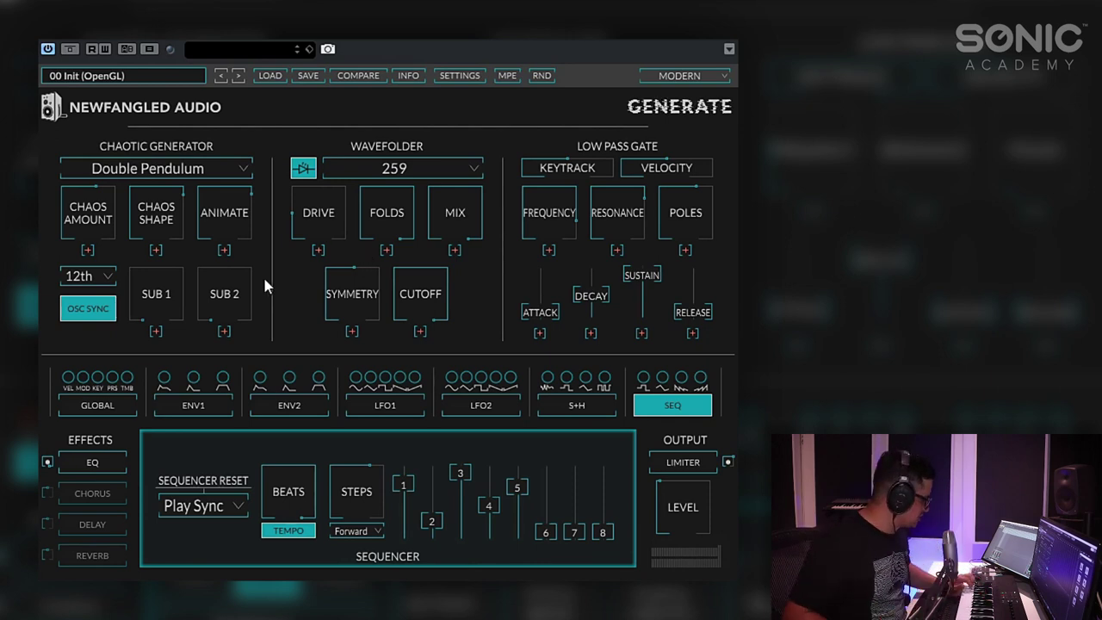
click(316, 250)
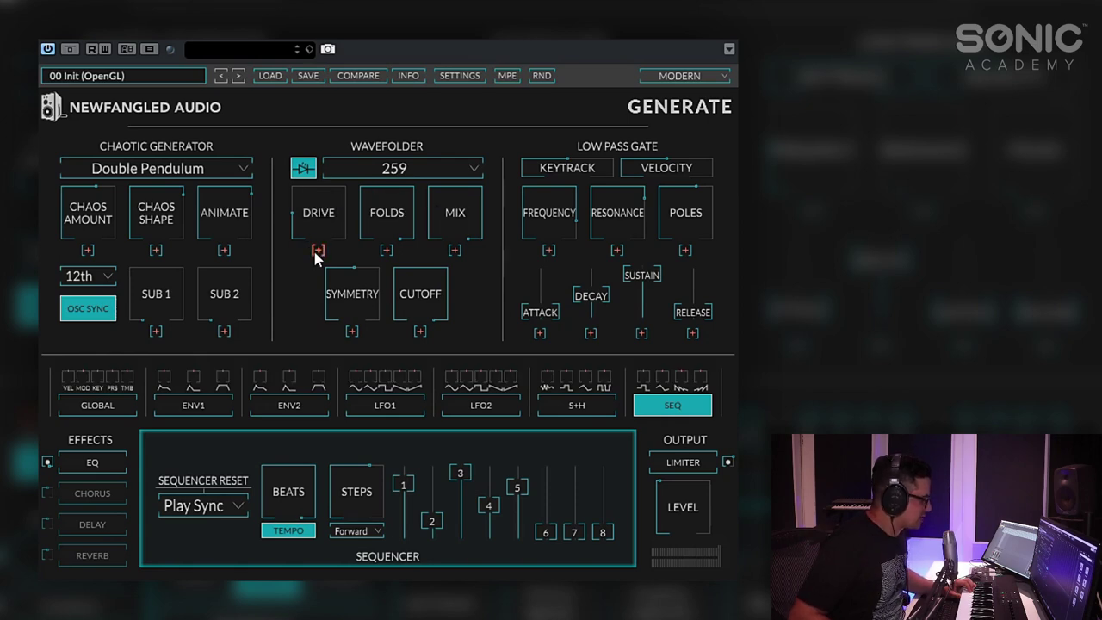
click(265, 382)
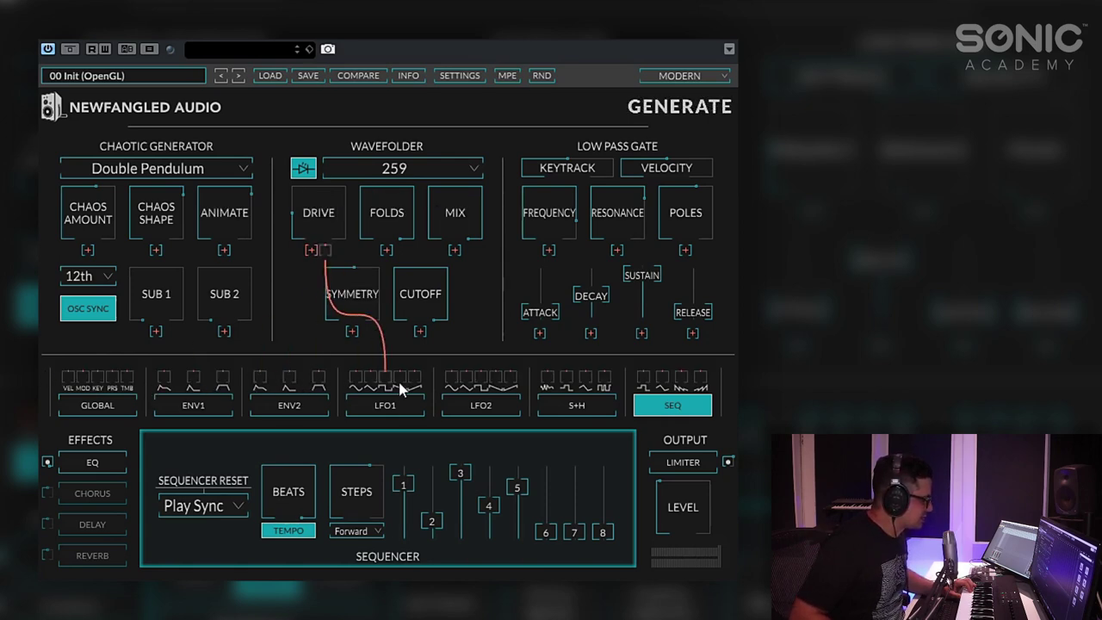
click(641, 386)
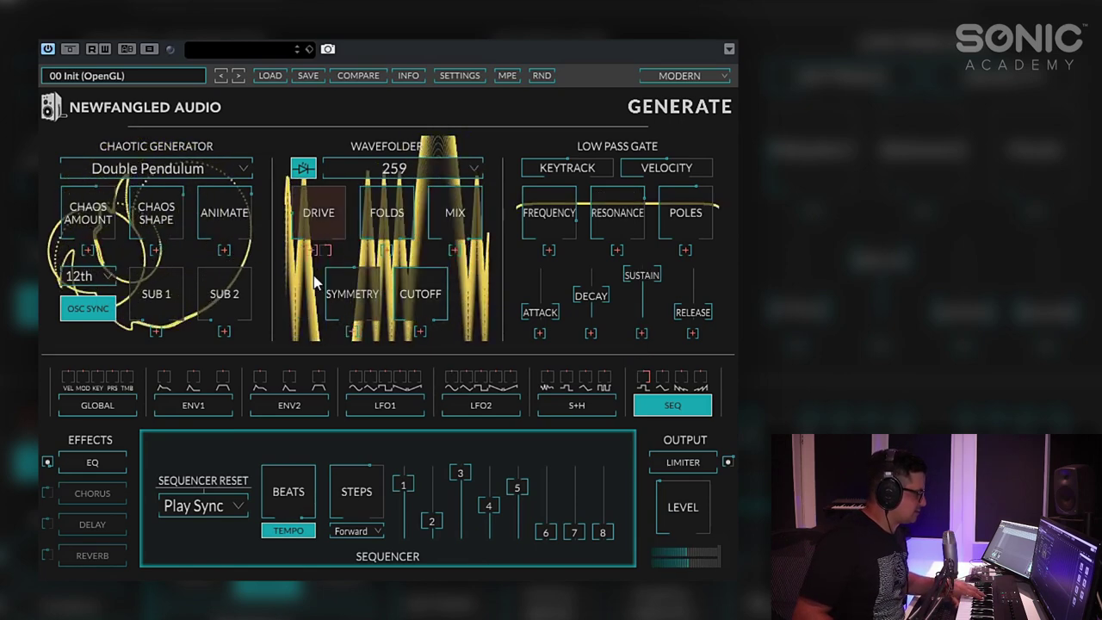
Step: Lower the low pass gate frequency to 24 Hz and assign the sequencer's third output to modulate it
drag(393, 206, 368, 307)
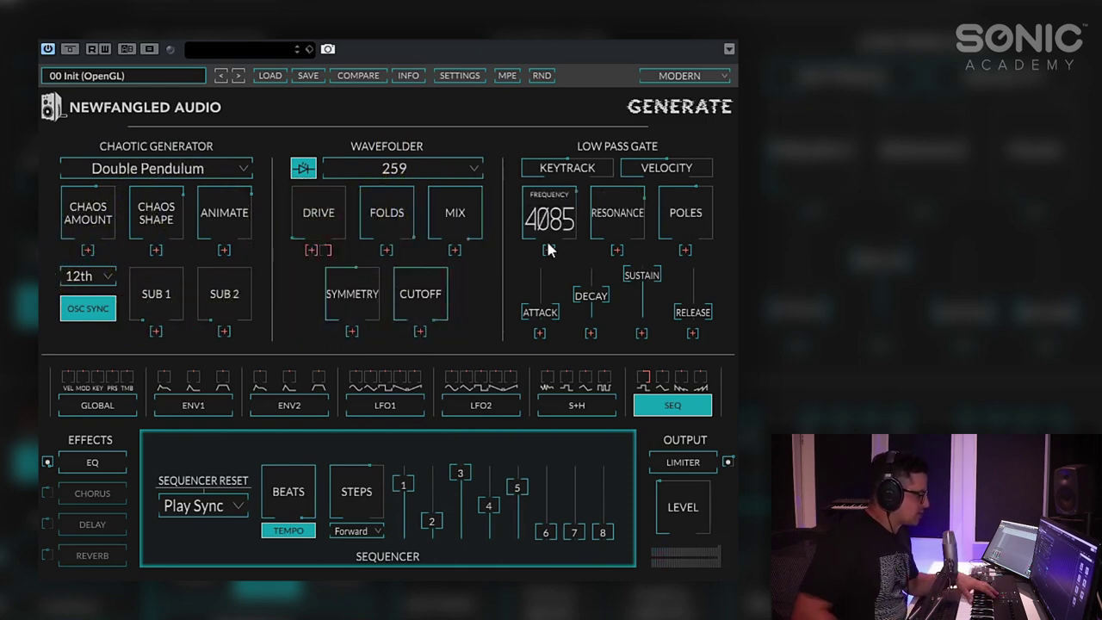
drag(556, 221, 555, 259)
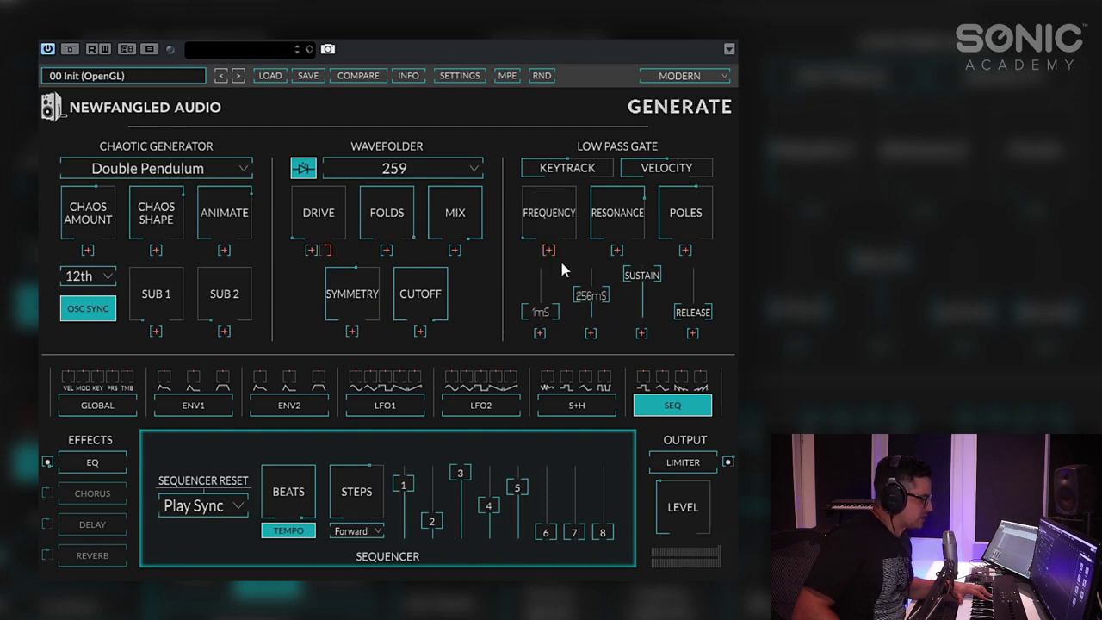
drag(562, 263, 685, 378)
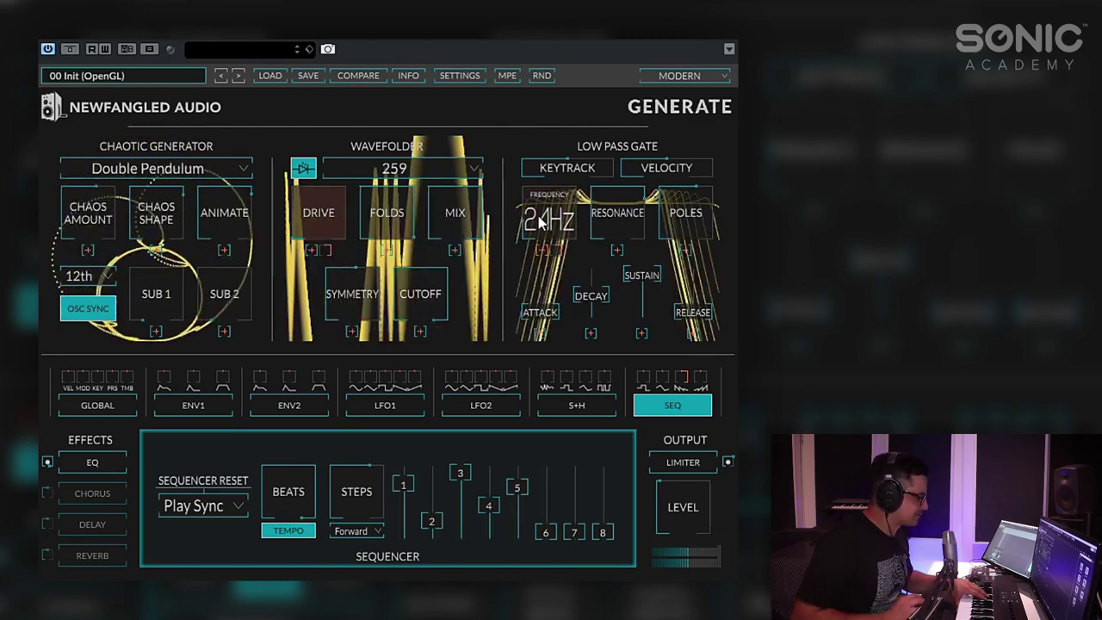
drag(537, 212, 539, 216)
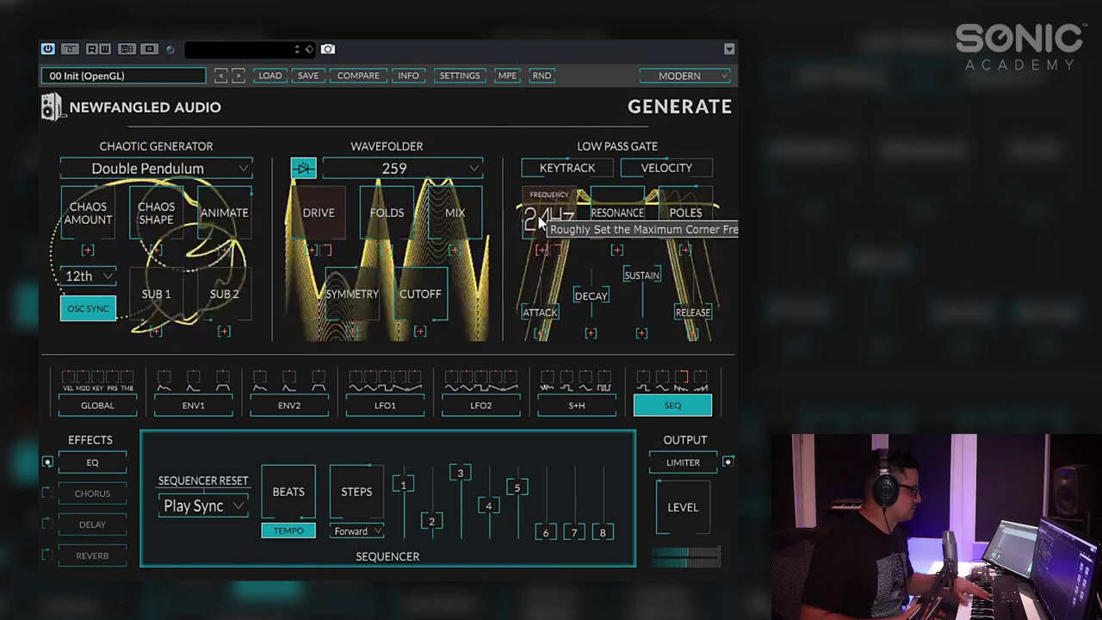
Step: Set the sequencer direction to Pendulum, then lower the low pass gate frequency to 20 Hz with sample-and-hold modulation added to the gate
click(355, 531)
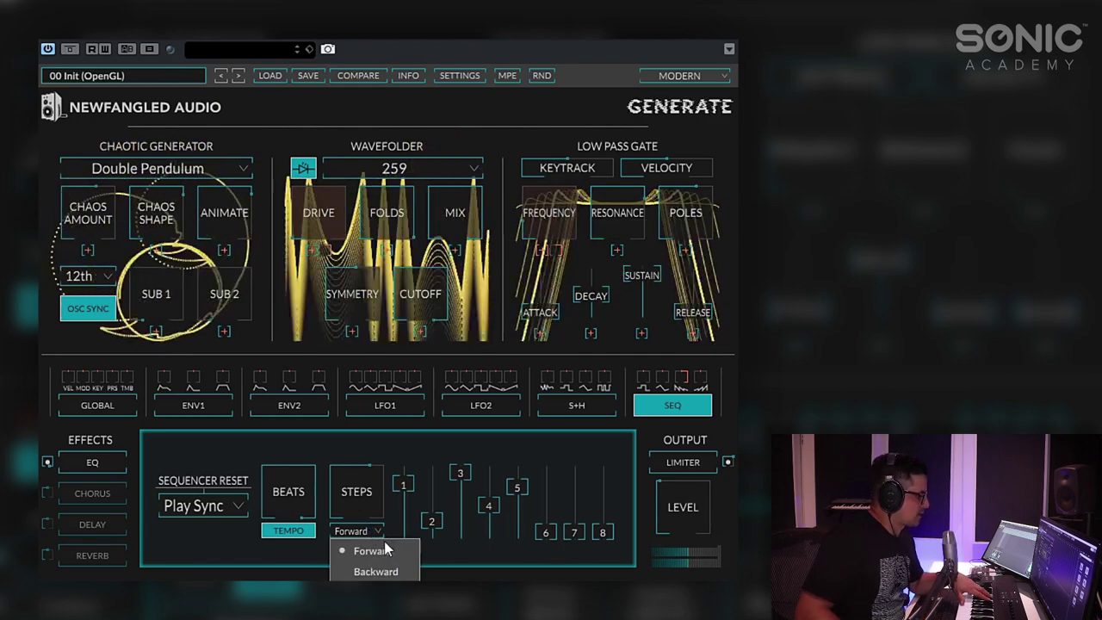
click(375, 590)
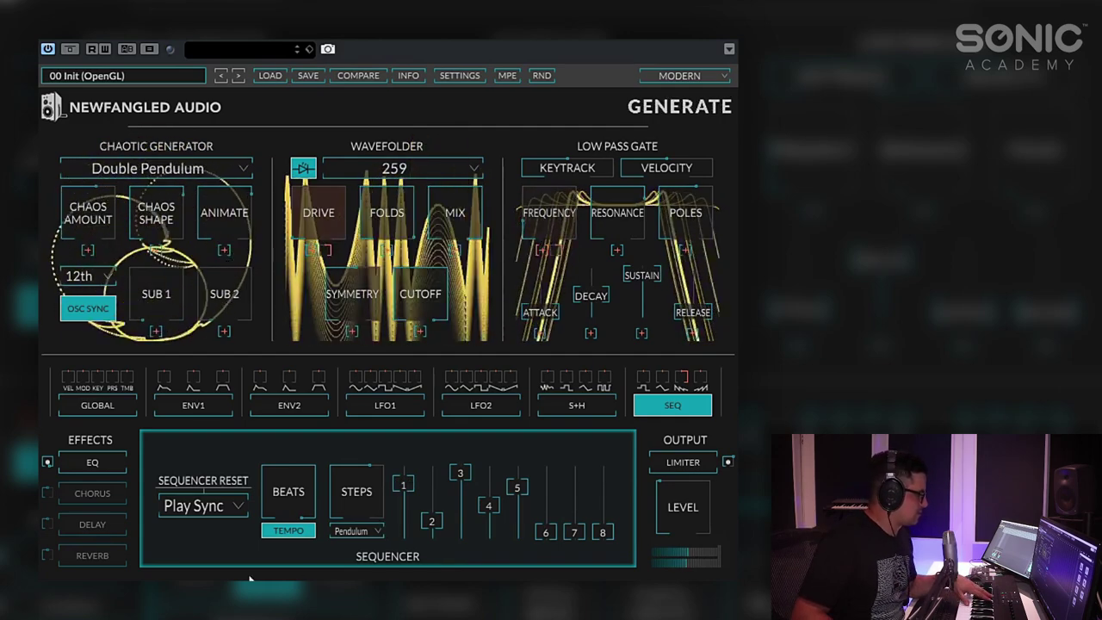
drag(549, 213, 557, 243)
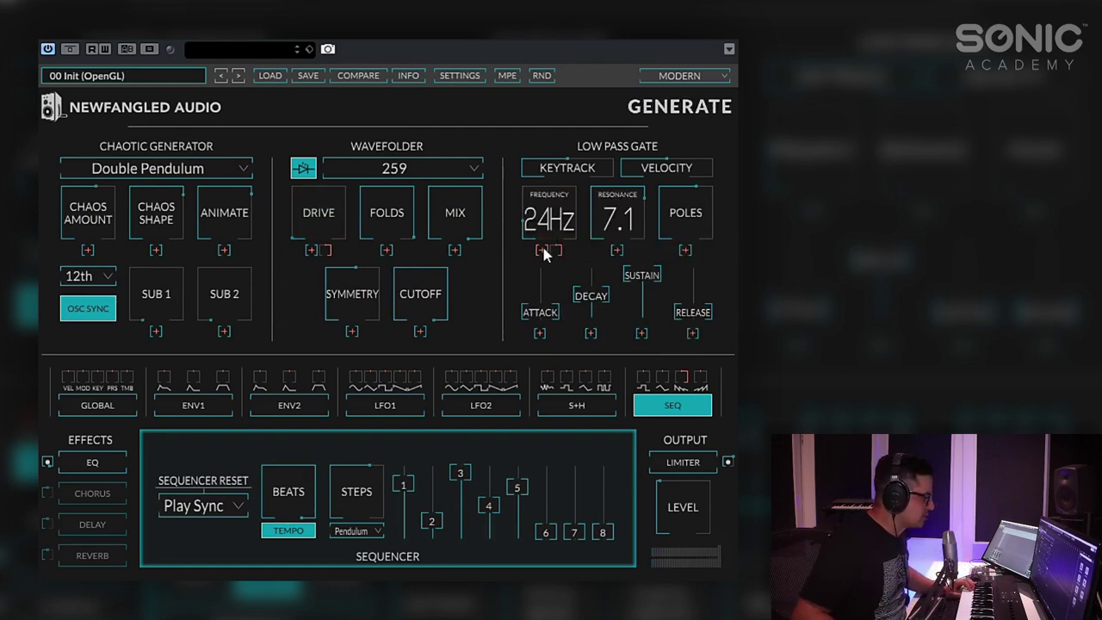
click(583, 411)
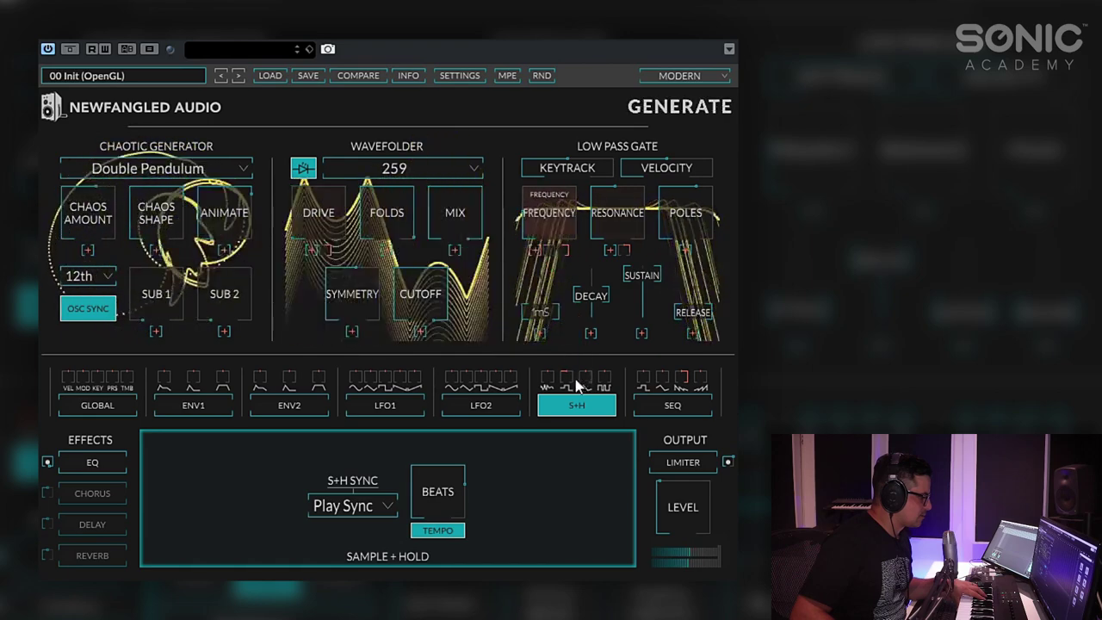
mouse_move(550, 226)
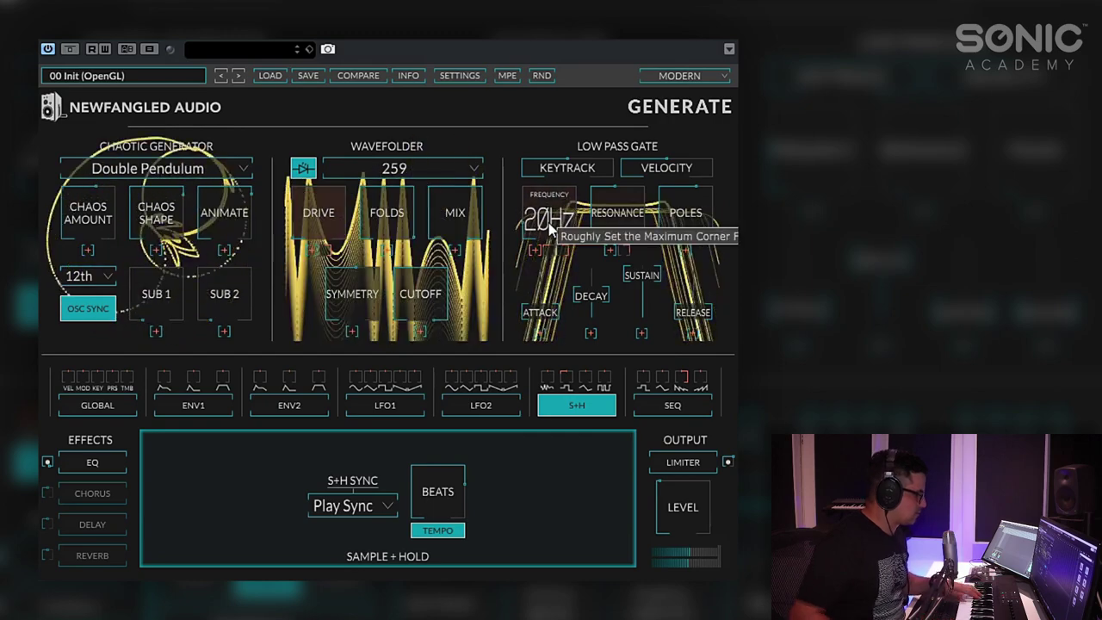
Step: Raise the output level to -4 dB, then increase the limiter's compression and set its highpass to 74 Hz
drag(680, 508, 684, 477)
click(682, 462)
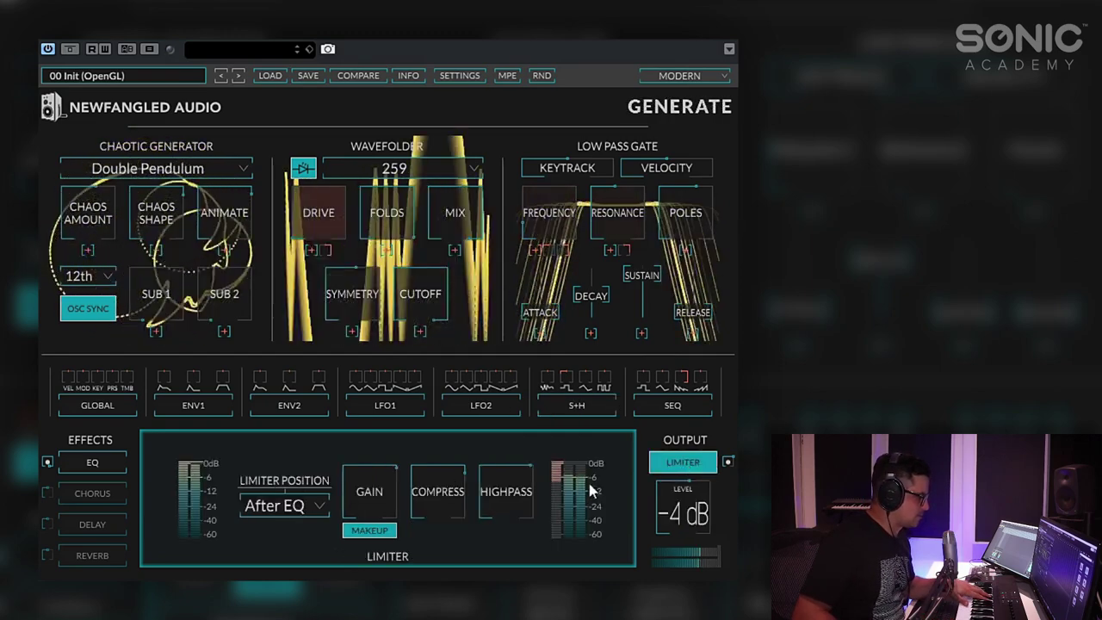
drag(432, 509, 431, 497)
drag(505, 504, 496, 552)
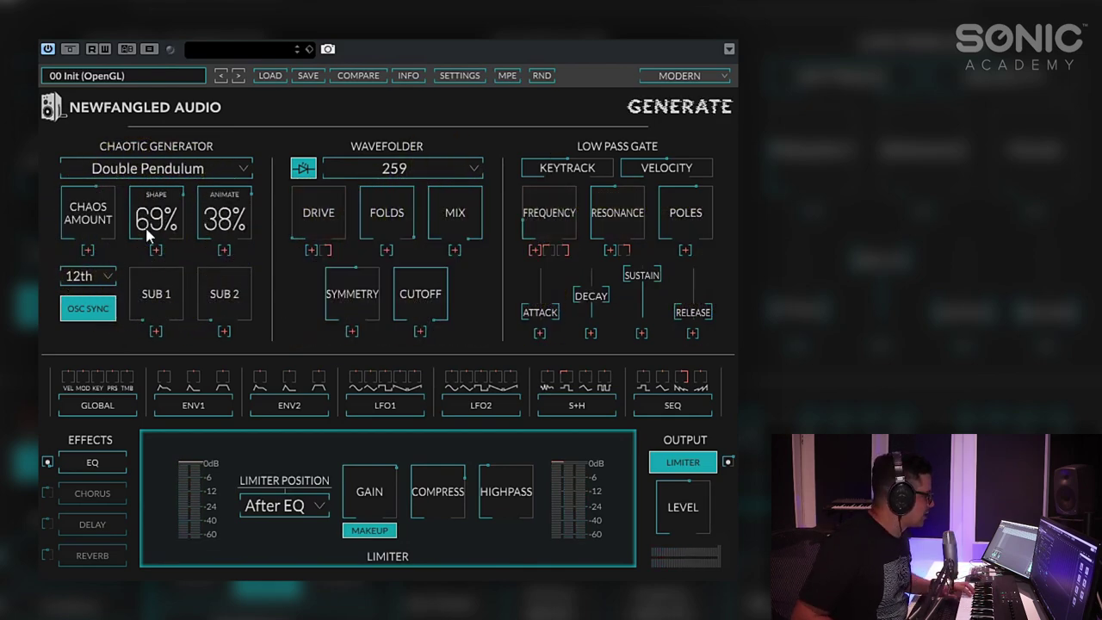
Step: Raise the free-running frequency of LFO1 and use it to modulate the chaos shape
click(391, 407)
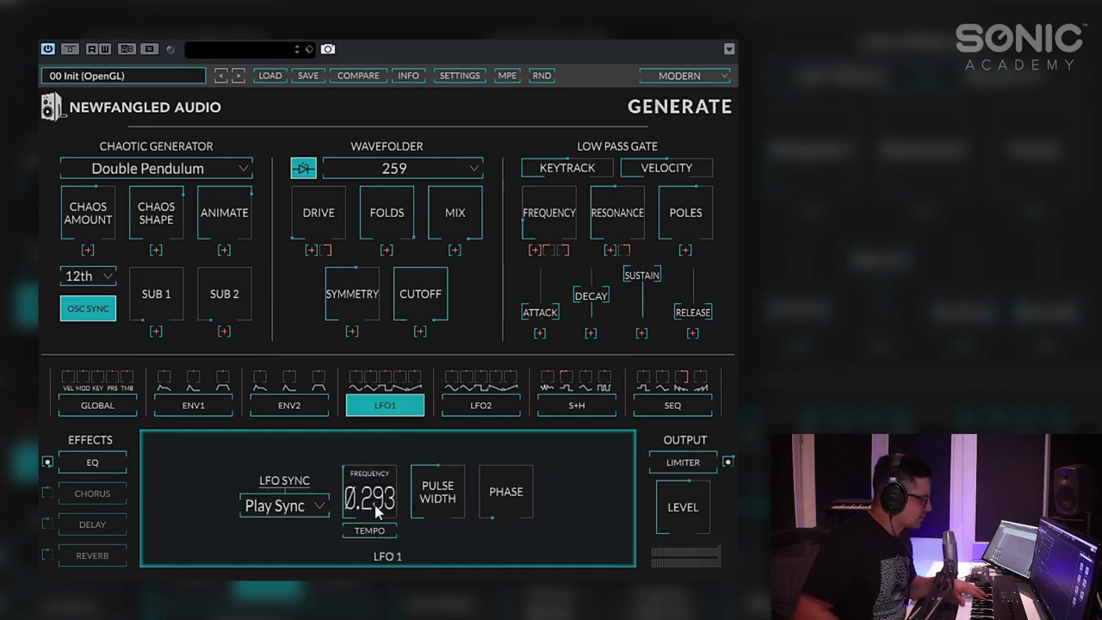
drag(376, 505, 375, 495)
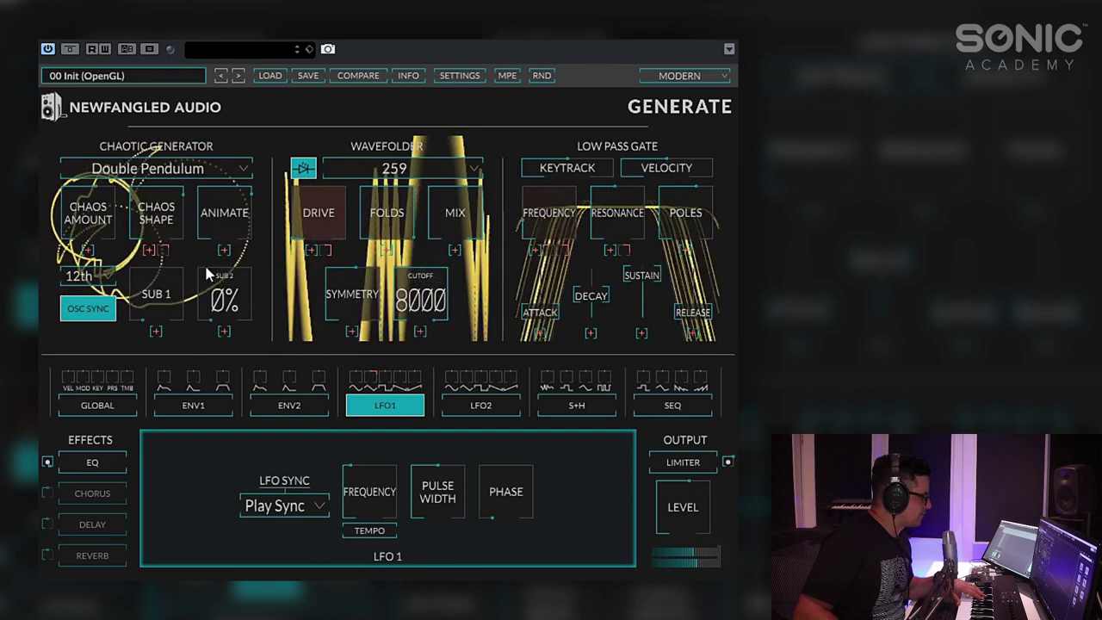
Step: Assign LFO2 to modulate the chaos amount, switch off its tempo sync and slightly lower its frequency
click(470, 378)
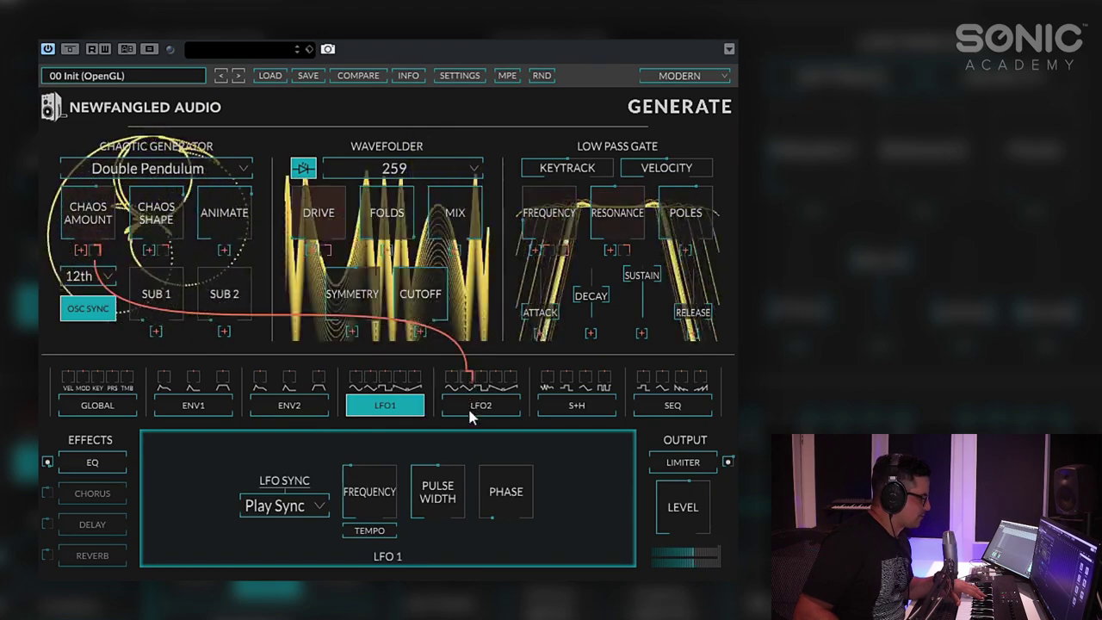
click(472, 405)
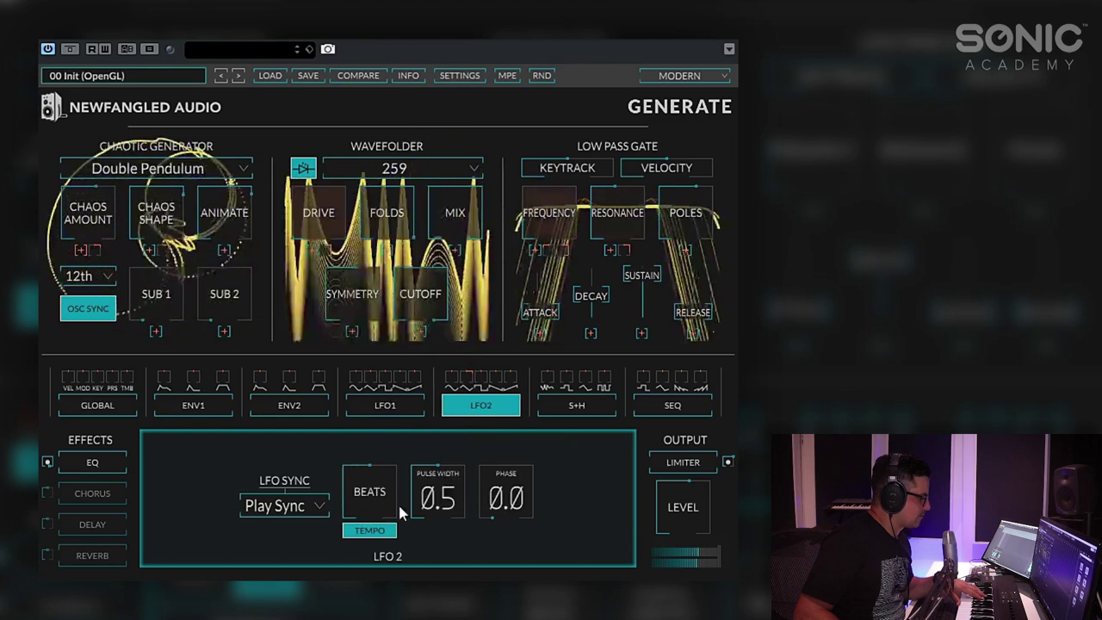
click(376, 529)
mouse_move(387, 511)
mouse_down()
mouse_move(387, 484)
mouse_move(389, 517)
mouse_up()
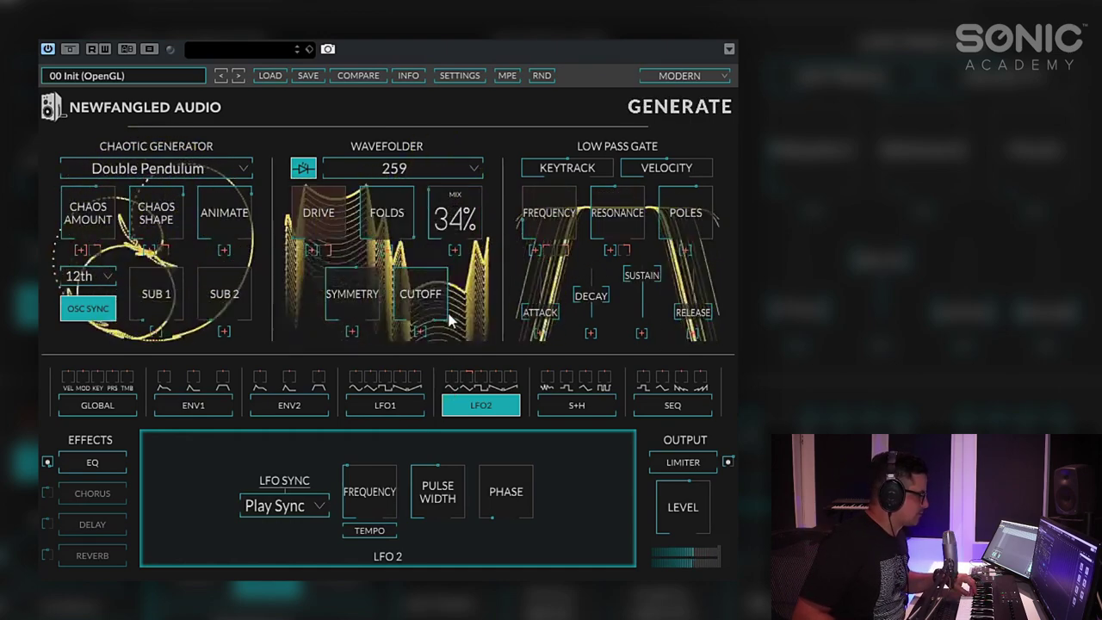
Step: Change the wavefolder type to Fractal and raise its shape to 69
click(402, 178)
click(387, 252)
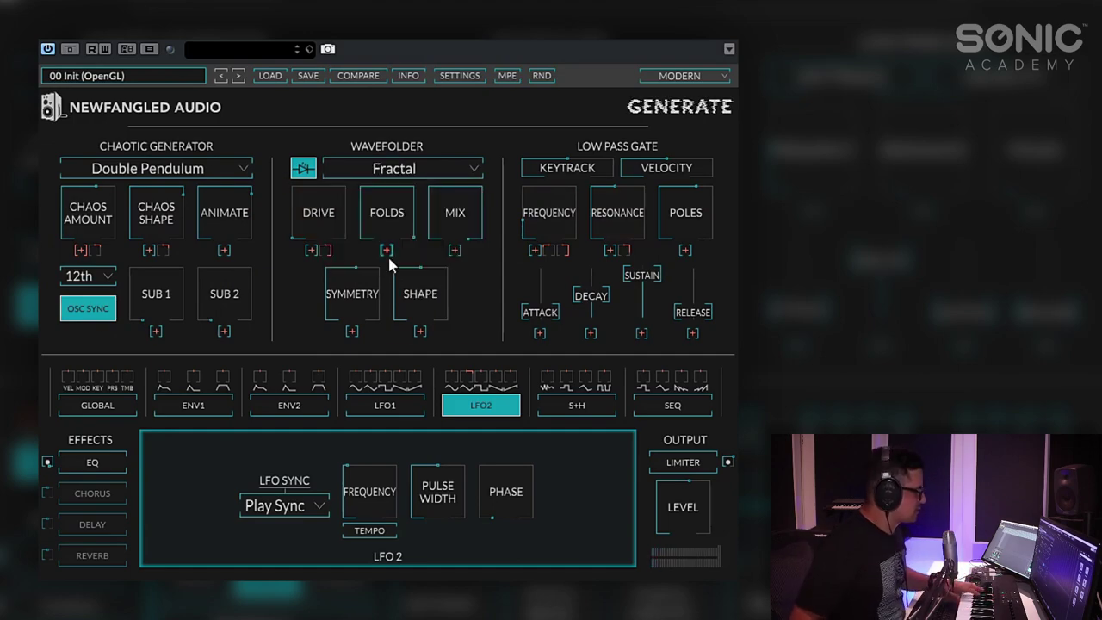
drag(428, 293, 434, 247)
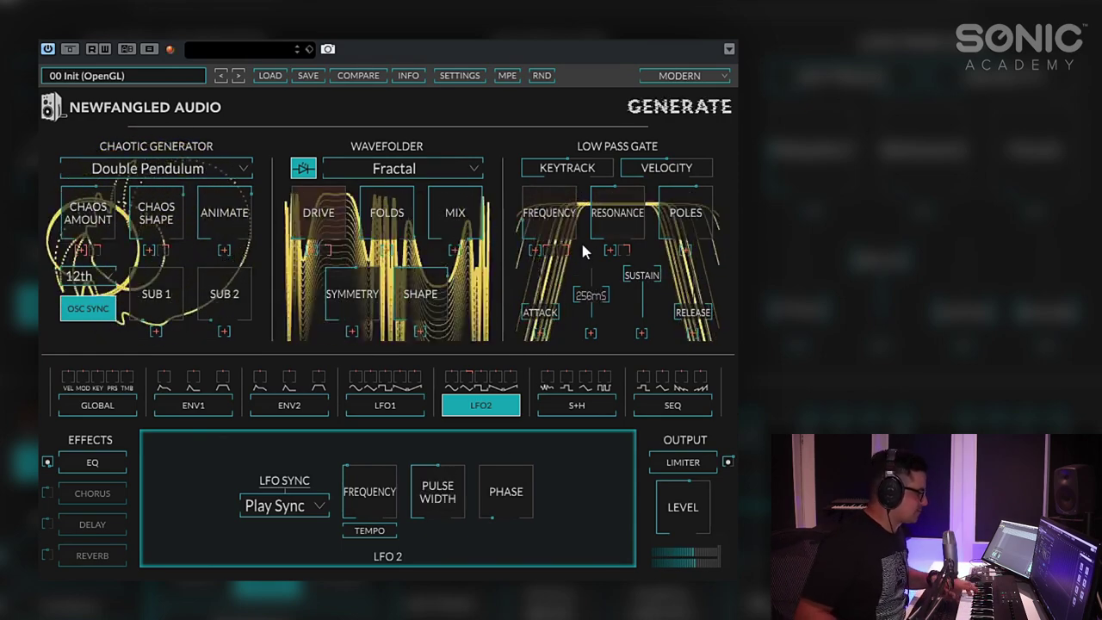
Step: Try the Vortex, Discharge and Turbine models for the chaotic generator
click(118, 174)
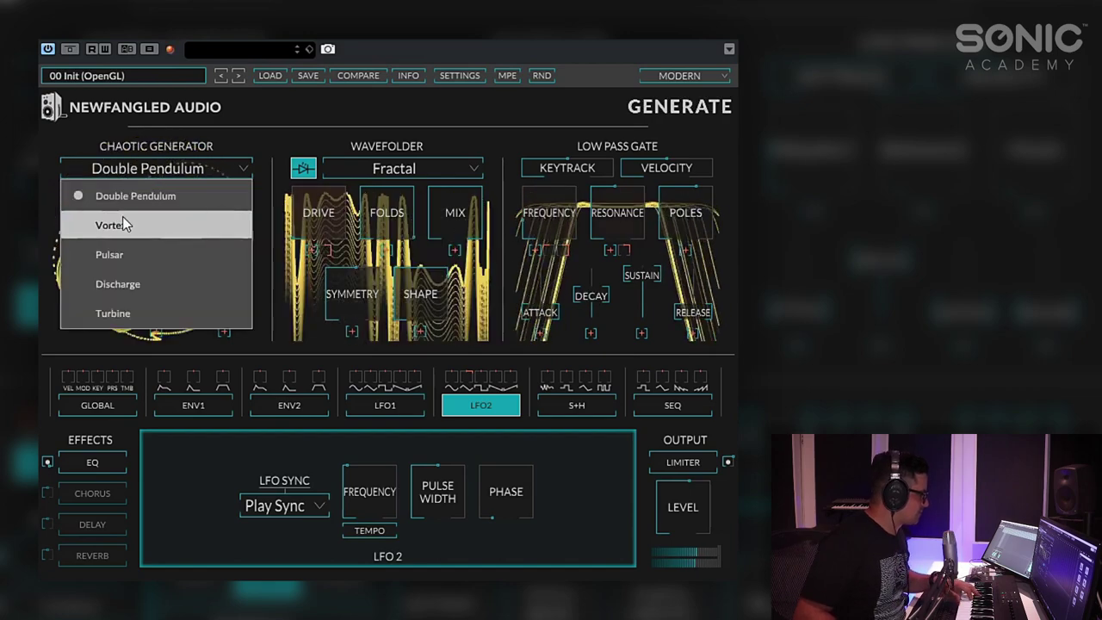
click(123, 224)
click(142, 170)
click(180, 286)
click(137, 169)
click(112, 312)
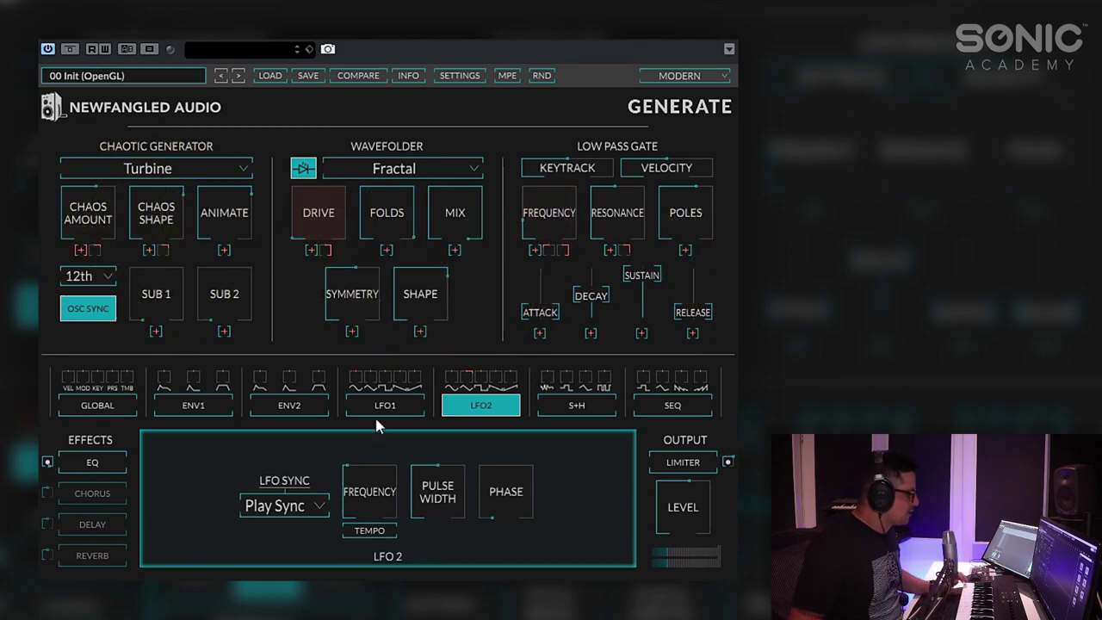
Step: Enable the delay effect and shorten its tempo-synced delay time
click(92, 524)
click(48, 523)
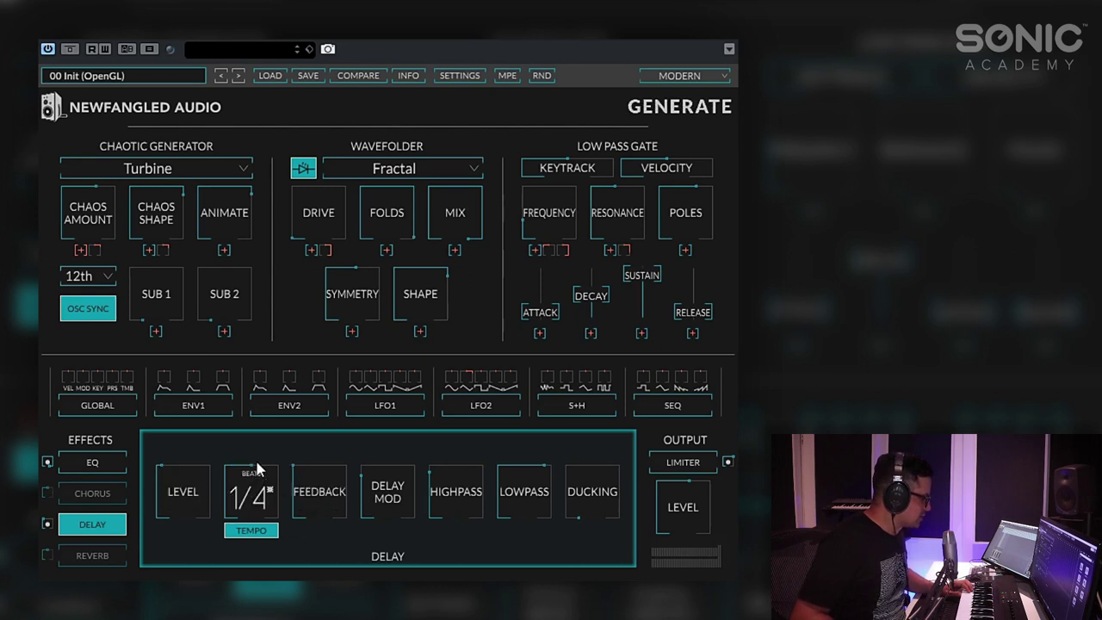
drag(258, 468, 262, 514)
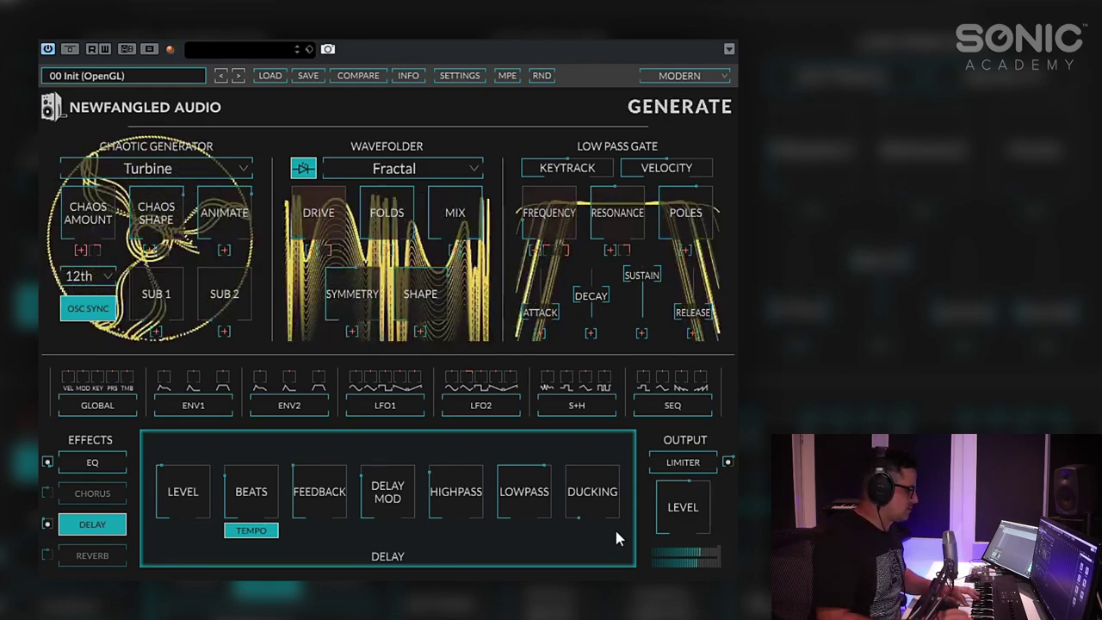
Step: Enable the reverb and lower its mix, with the chaotic generator set back to Double Pendulum
click(69, 555)
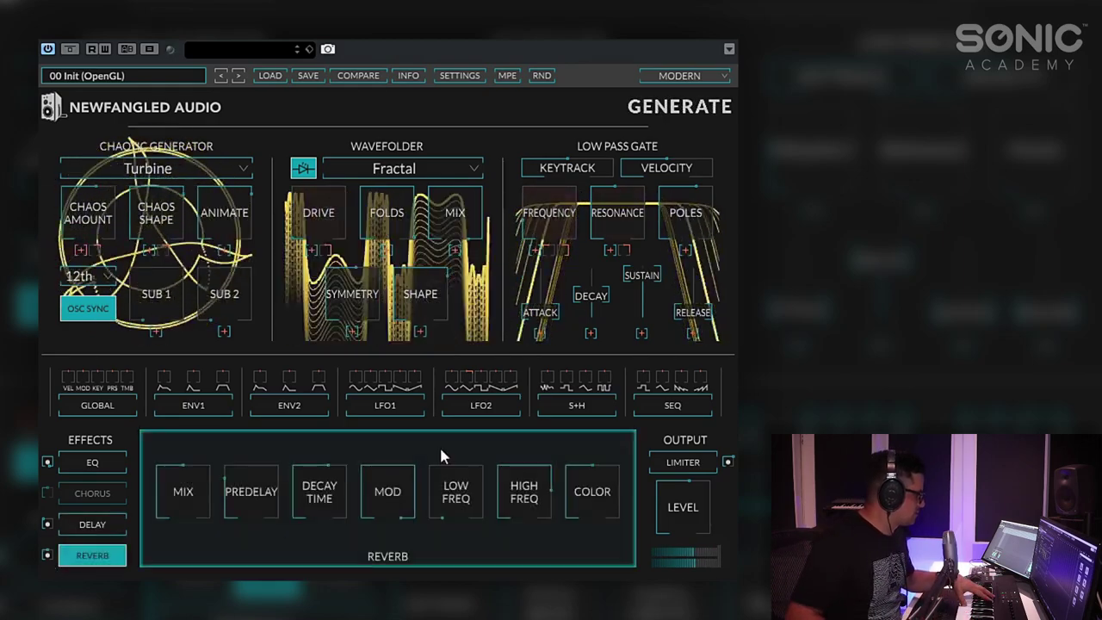
click(148, 167)
click(142, 191)
drag(180, 499, 176, 523)
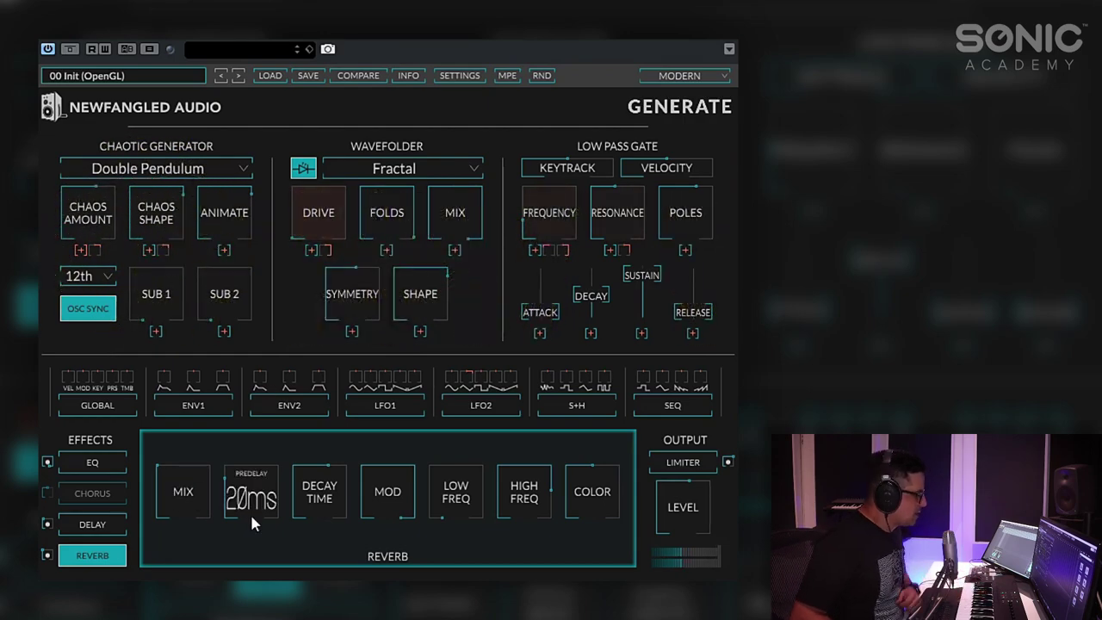
Step: Place the limiter After FX, set its compression to 100%, lower its highpass and raise its gain
click(699, 465)
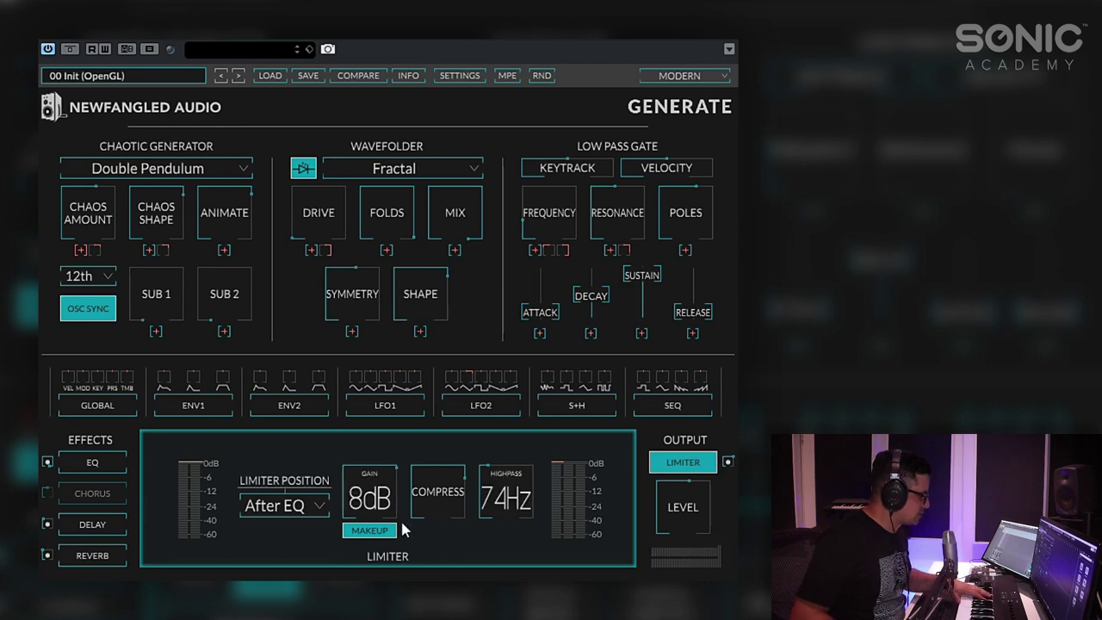
click(316, 509)
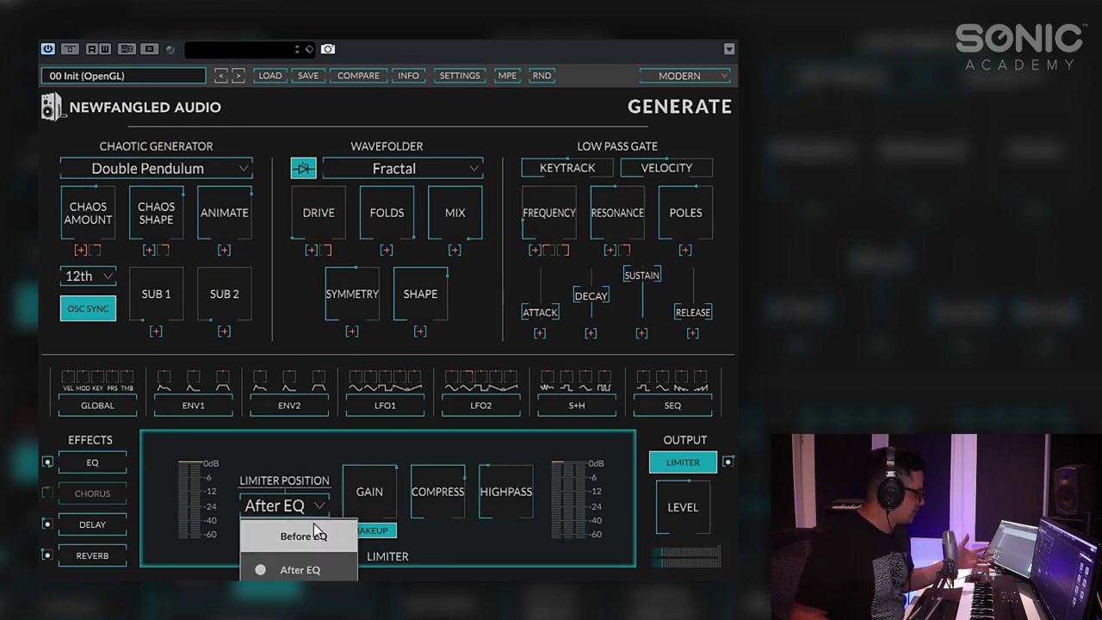
click(299, 602)
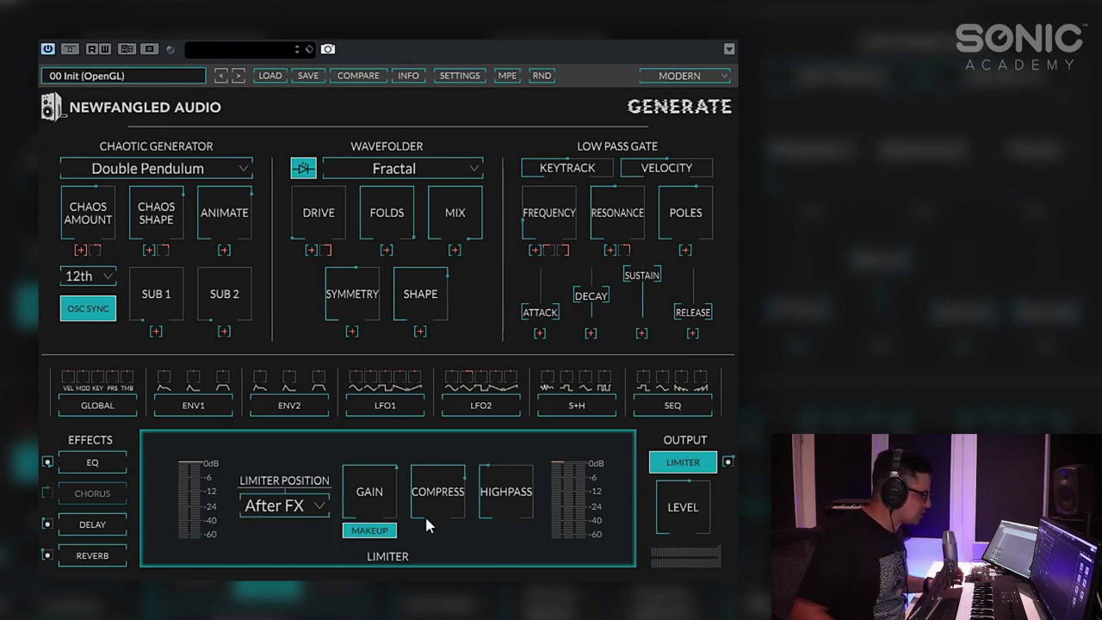
mouse_move(446, 503)
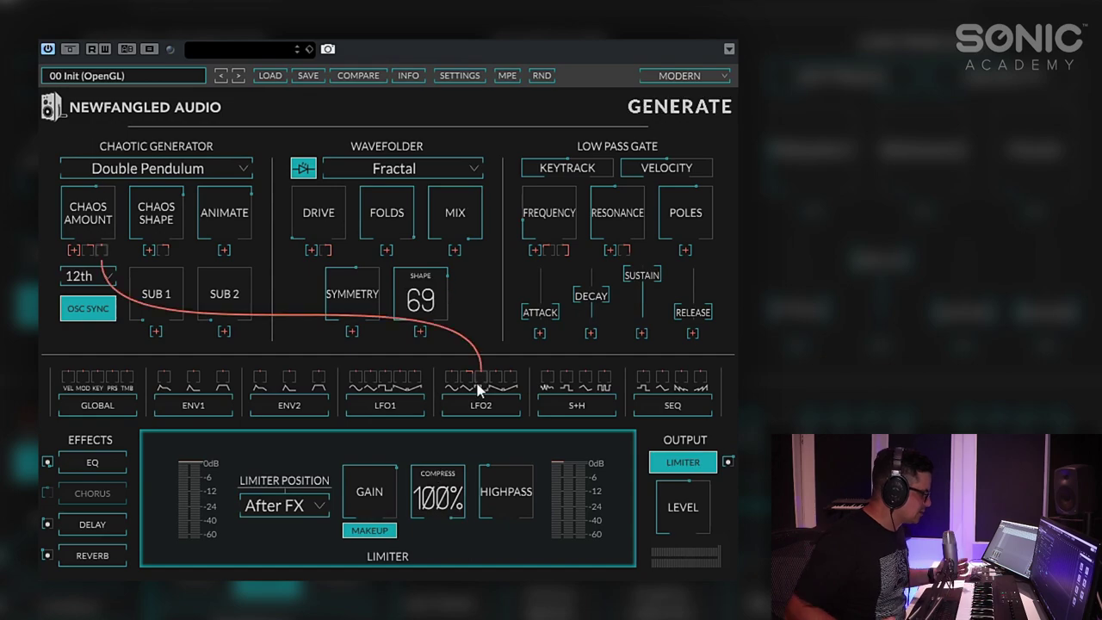
drag(498, 523, 497, 528)
drag(388, 504, 393, 455)
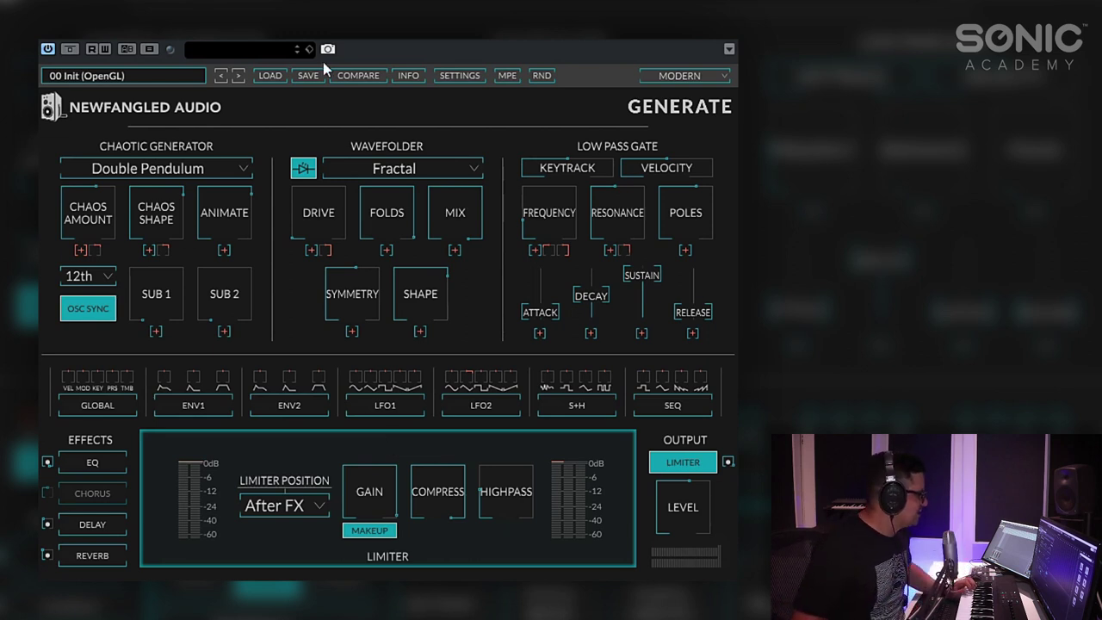
Step: Reload the 00 Init (OpenGL) preset and switch the chaotic generator to Vortex
click(164, 80)
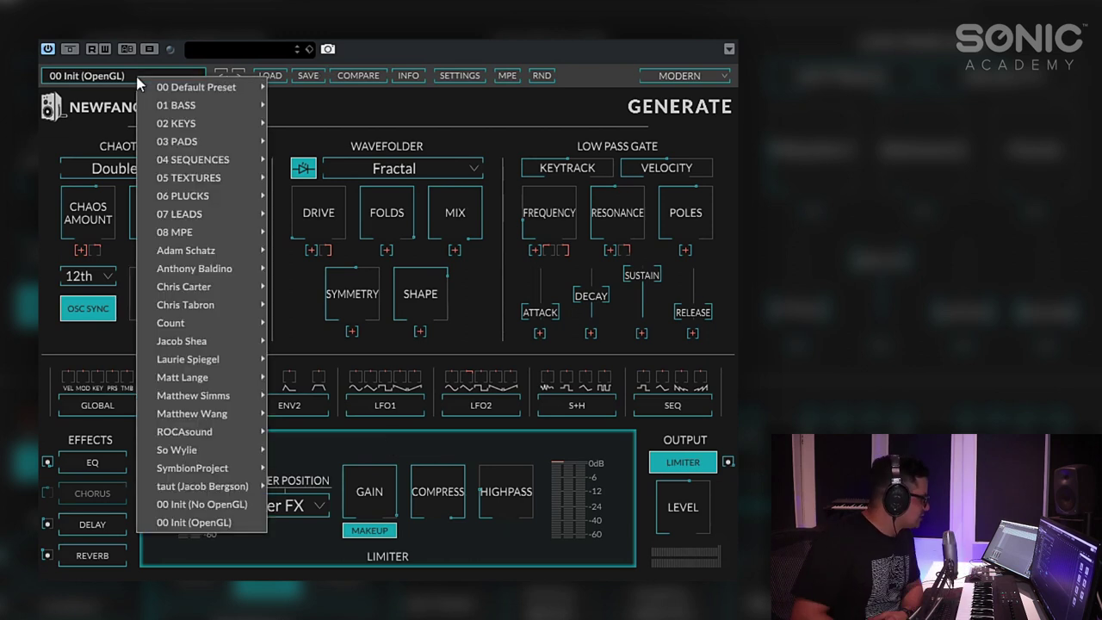
click(204, 521)
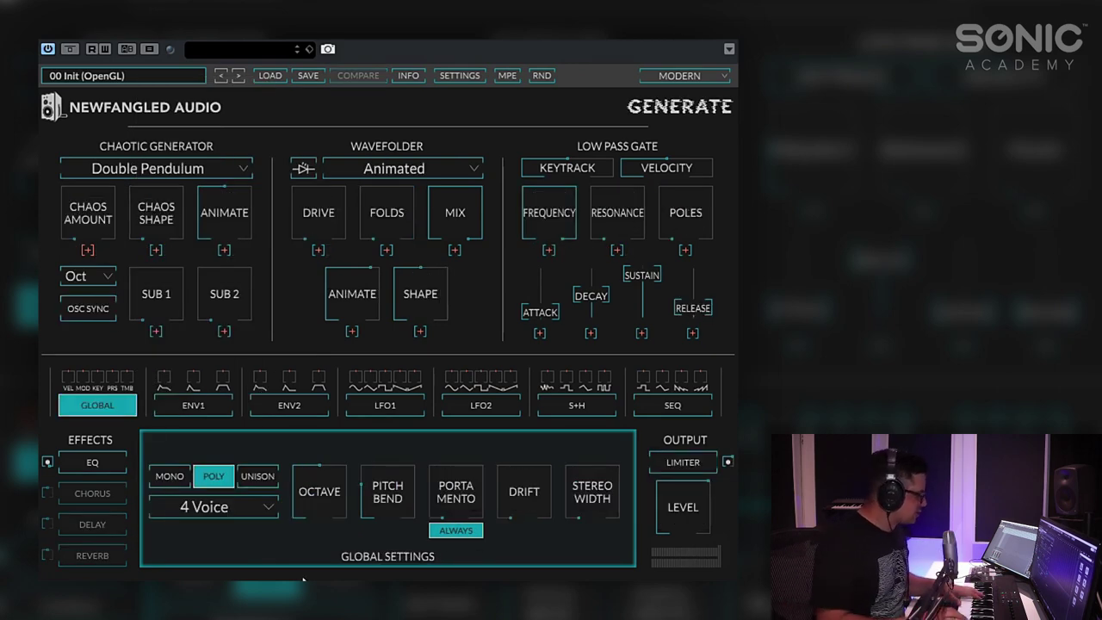
click(169, 170)
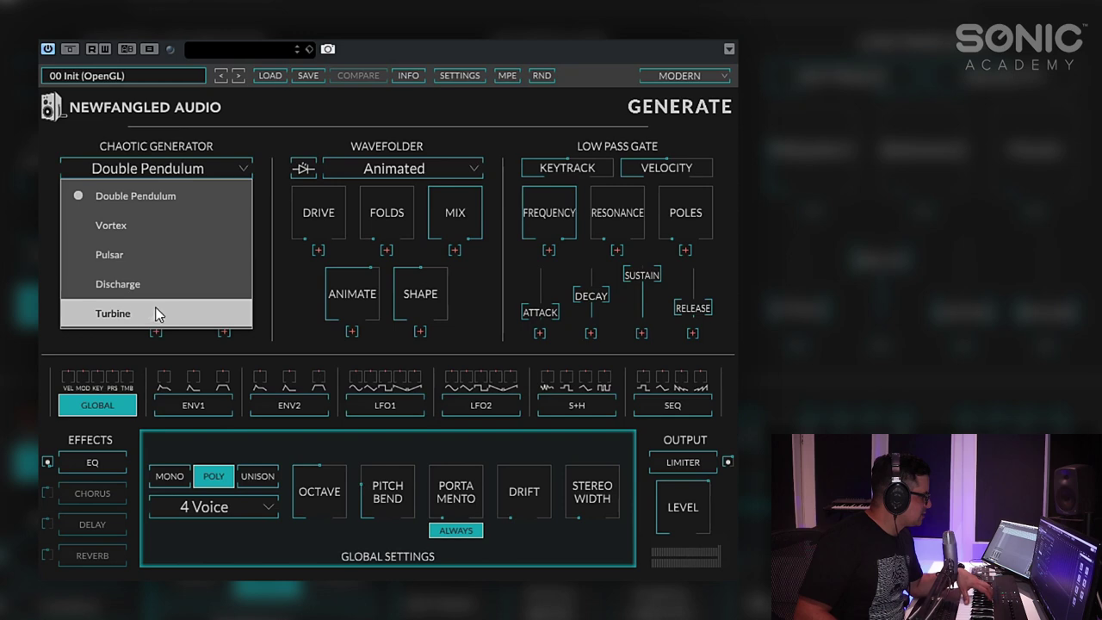
click(147, 226)
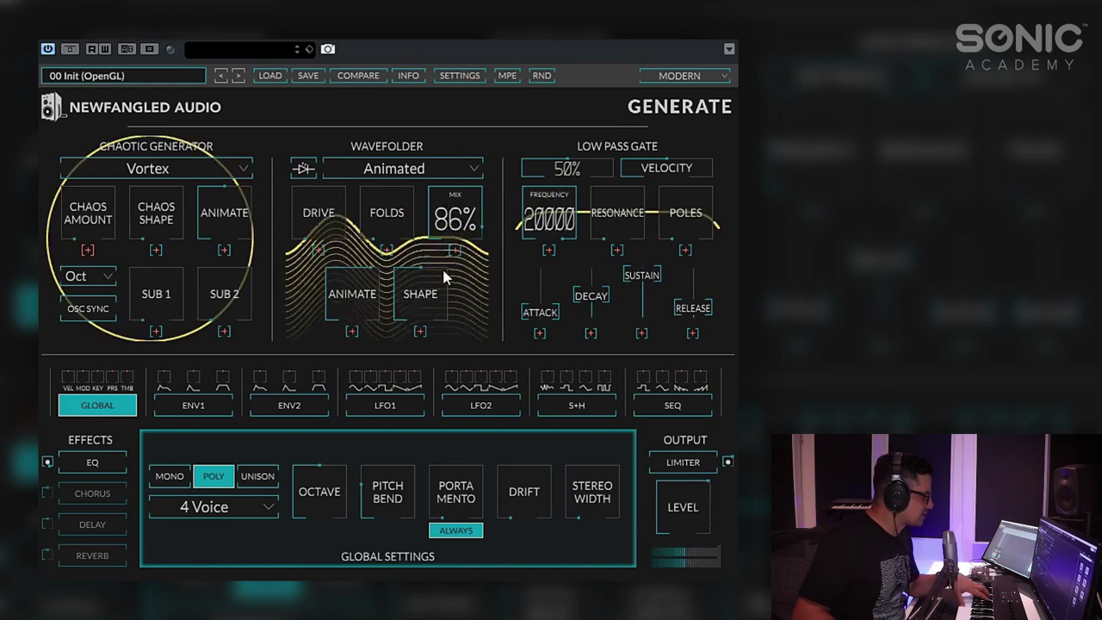
Step: Raise the Vortex generator's chaos amount to 42% and set its interval to 2Oct
drag(99, 227, 103, 188)
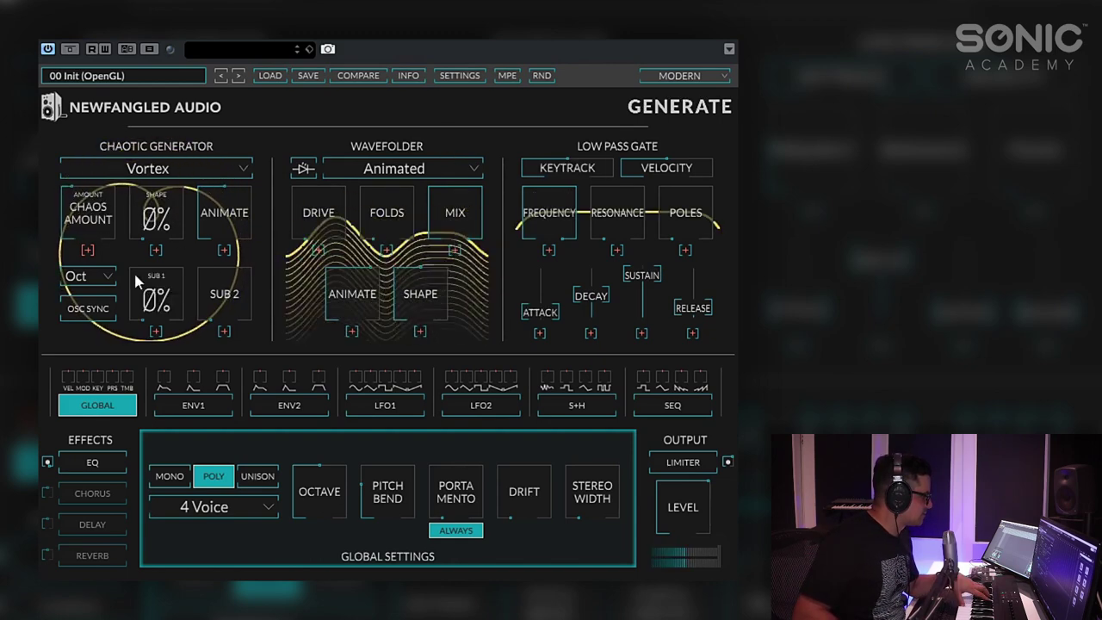
click(100, 274)
click(110, 574)
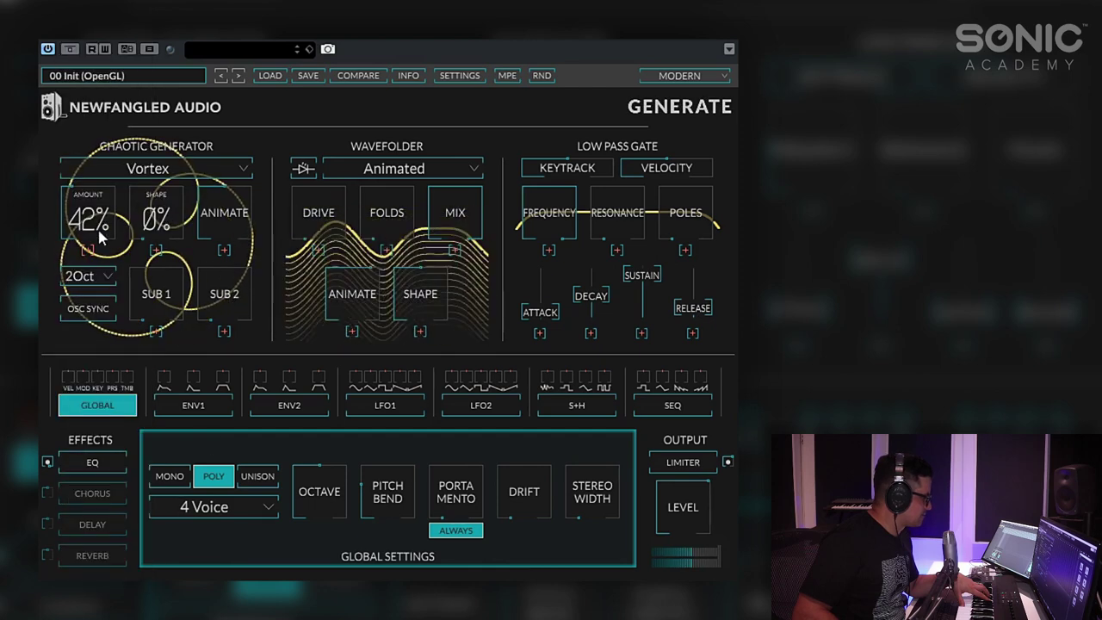
Step: Set the Vortex generator's interval to -2Oct and raise its chaos shape
click(86, 277)
scroll(103, 309, up, 10)
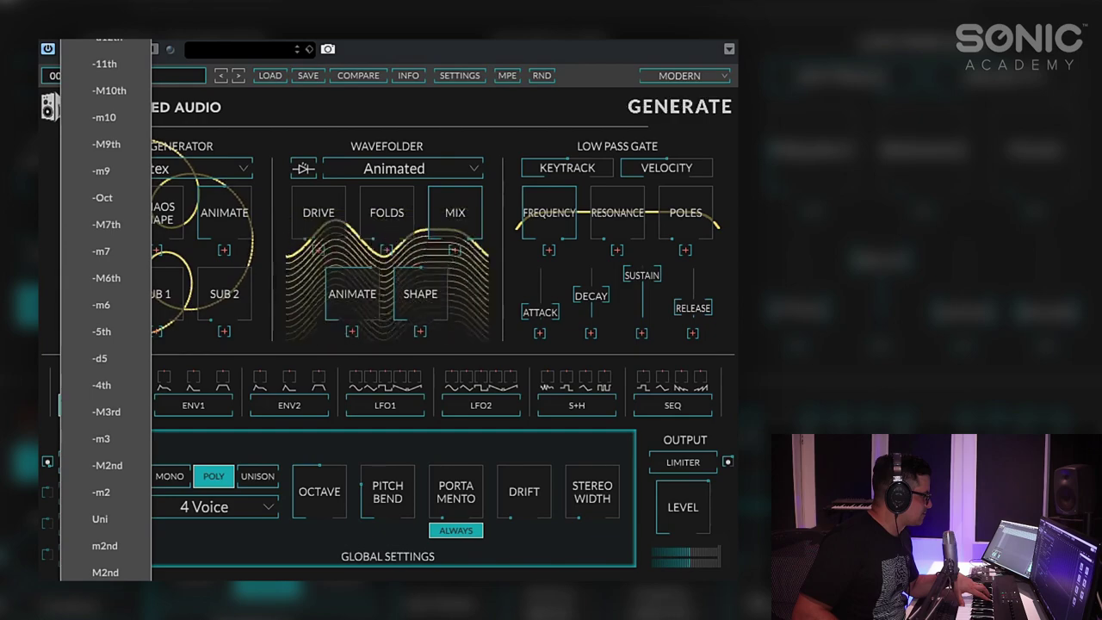
scroll(103, 310, up, 3)
click(104, 52)
drag(159, 219, 164, 178)
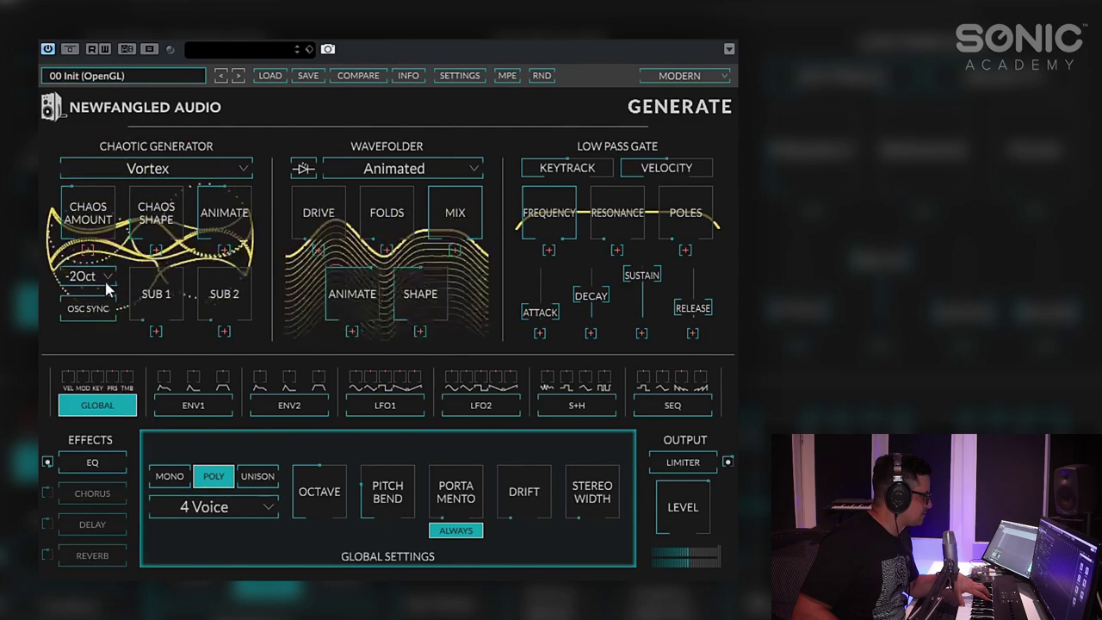
Step: Change the interval to -Oct and switch the chaotic generator to Turbine
click(86, 275)
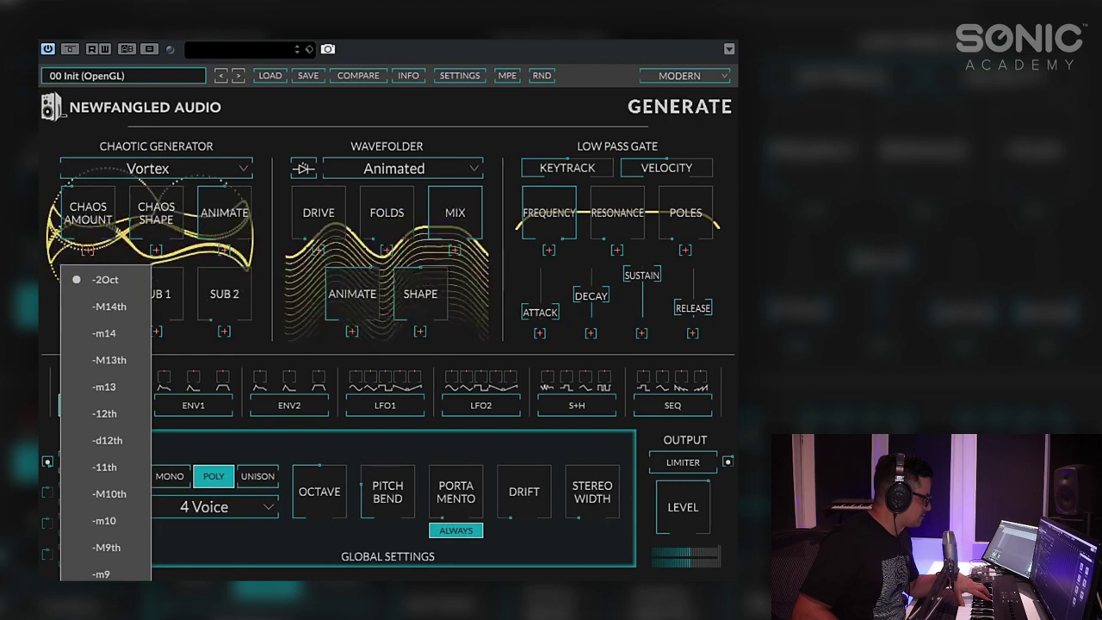
click(101, 598)
click(188, 170)
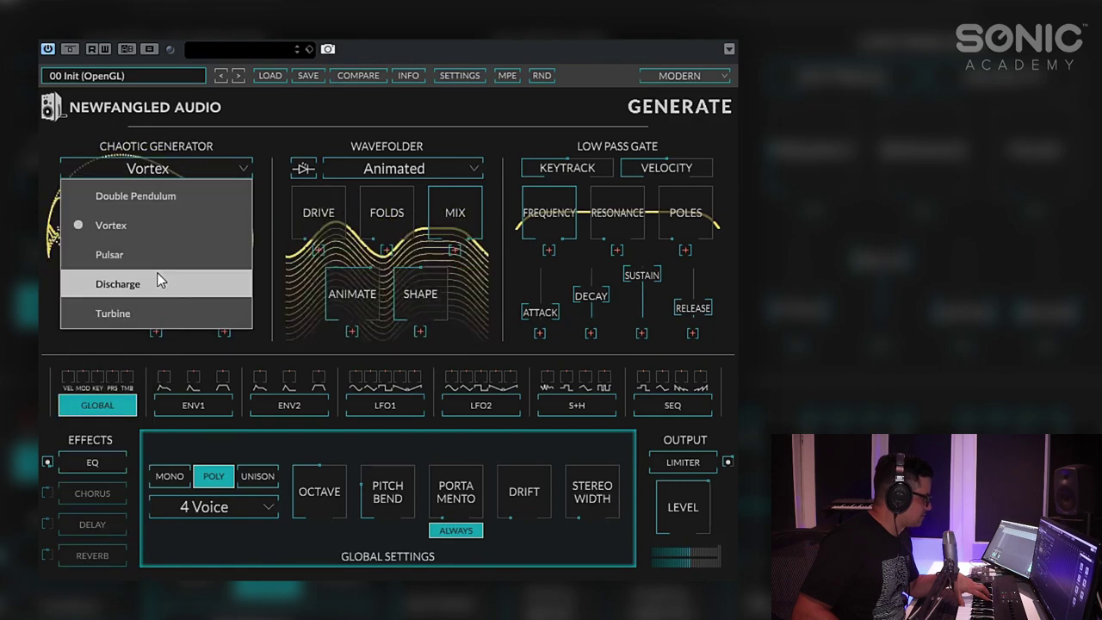
click(136, 306)
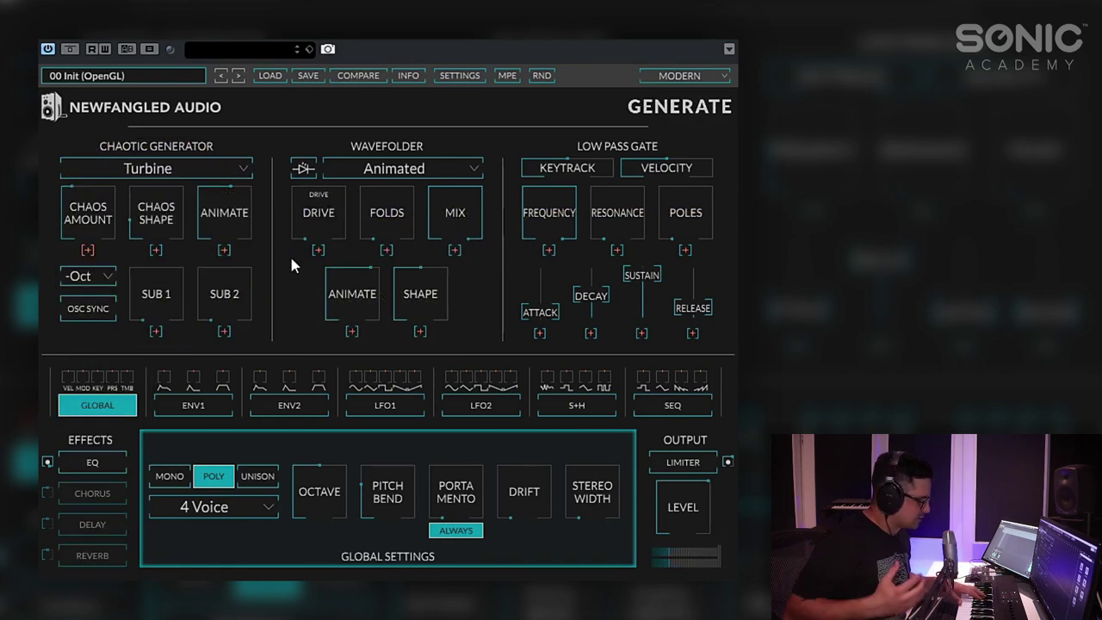
Step: Raise the Turbine generator's chaos shape to 50% and change its interval first to Oct and finally to 12th
drag(177, 217, 162, 178)
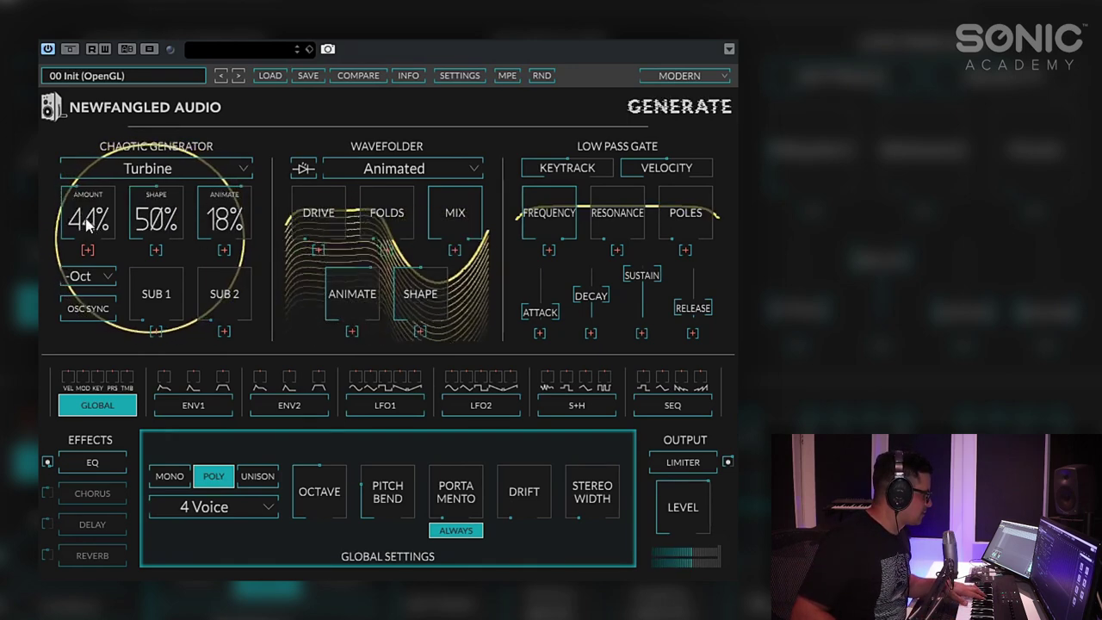
click(99, 277)
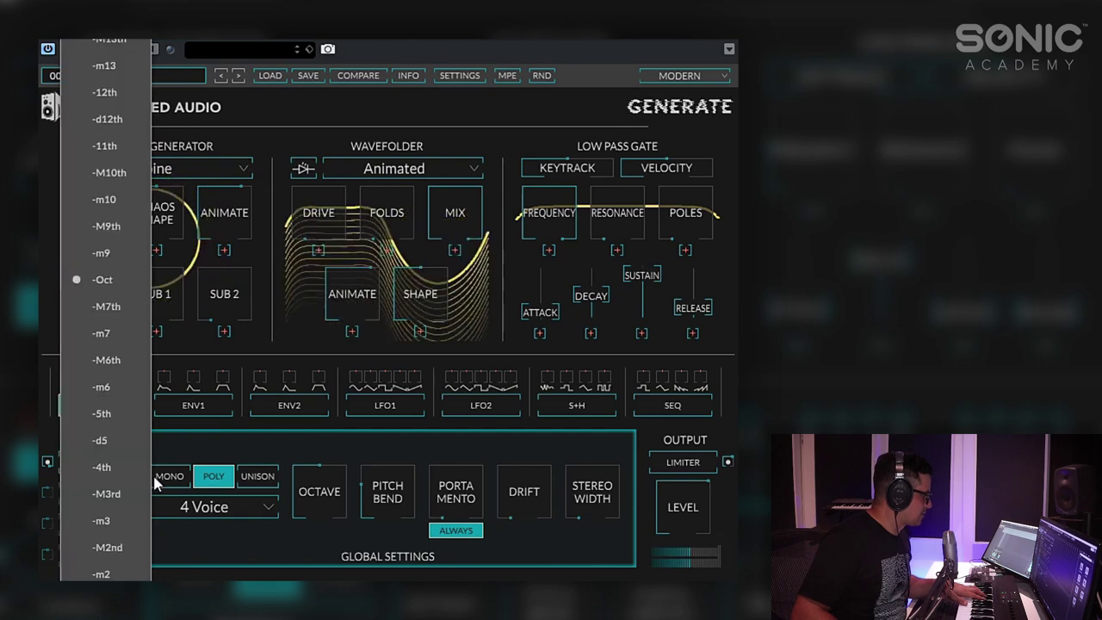
scroll(148, 482, down, 4)
click(95, 611)
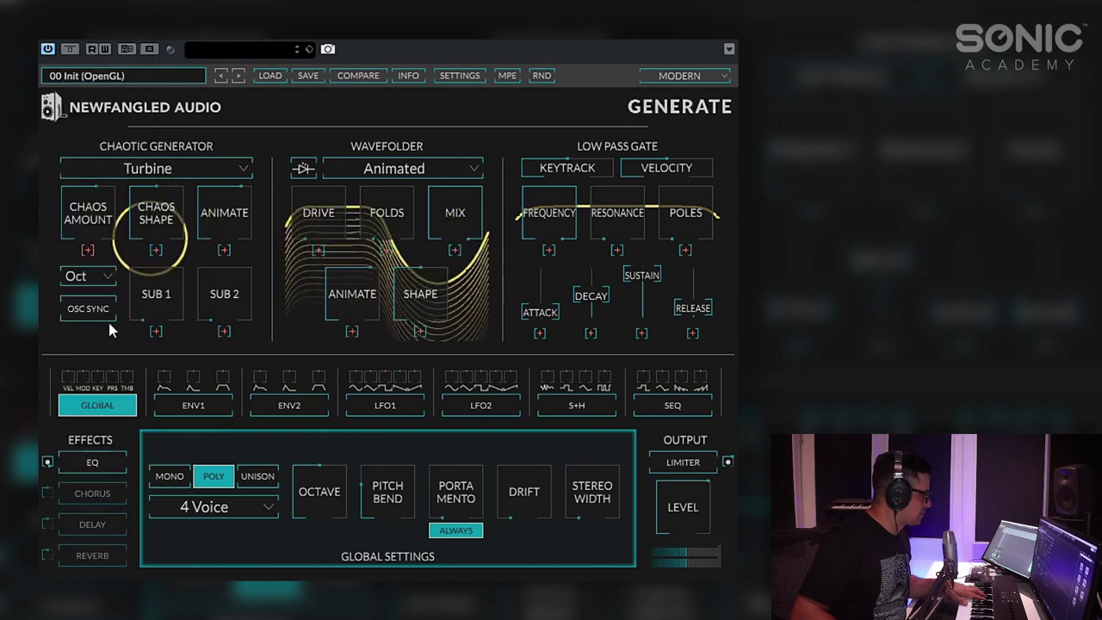
click(87, 276)
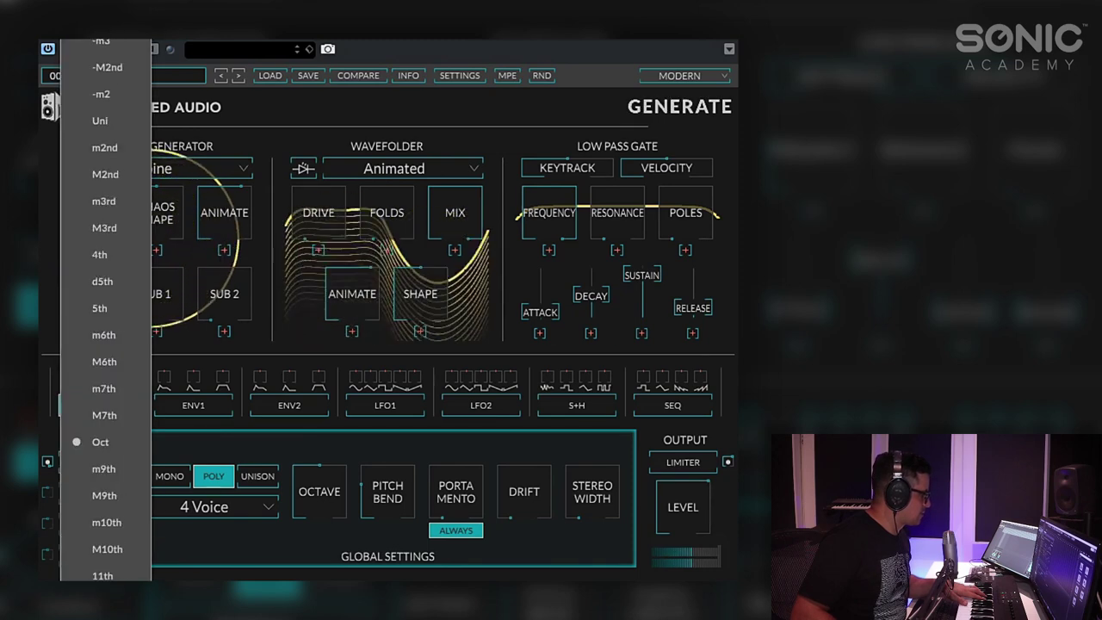
click(107, 288)
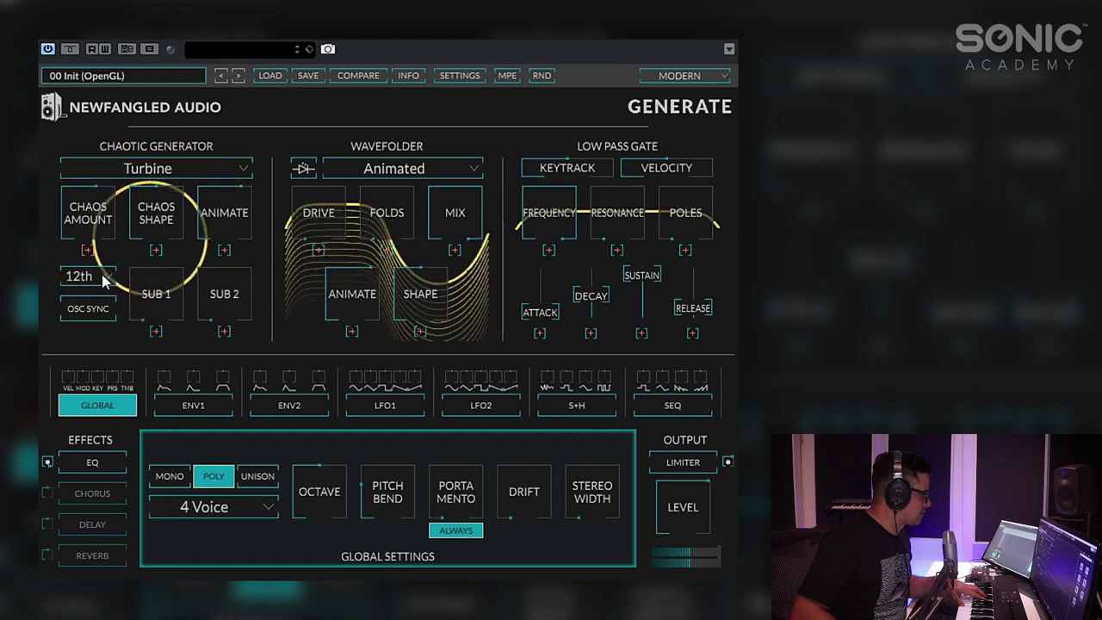
Step: Enable oscillator sync on the Turbine generator, lower its chaos shape and set its animate amount to about 21%
click(87, 307)
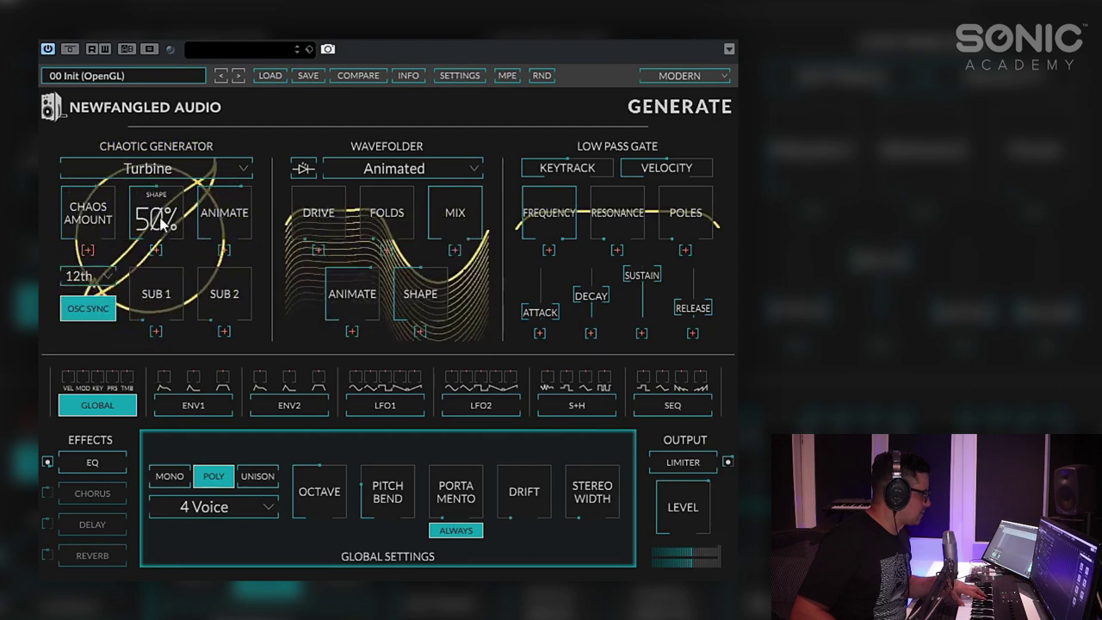
drag(160, 216, 160, 228)
drag(243, 222, 248, 220)
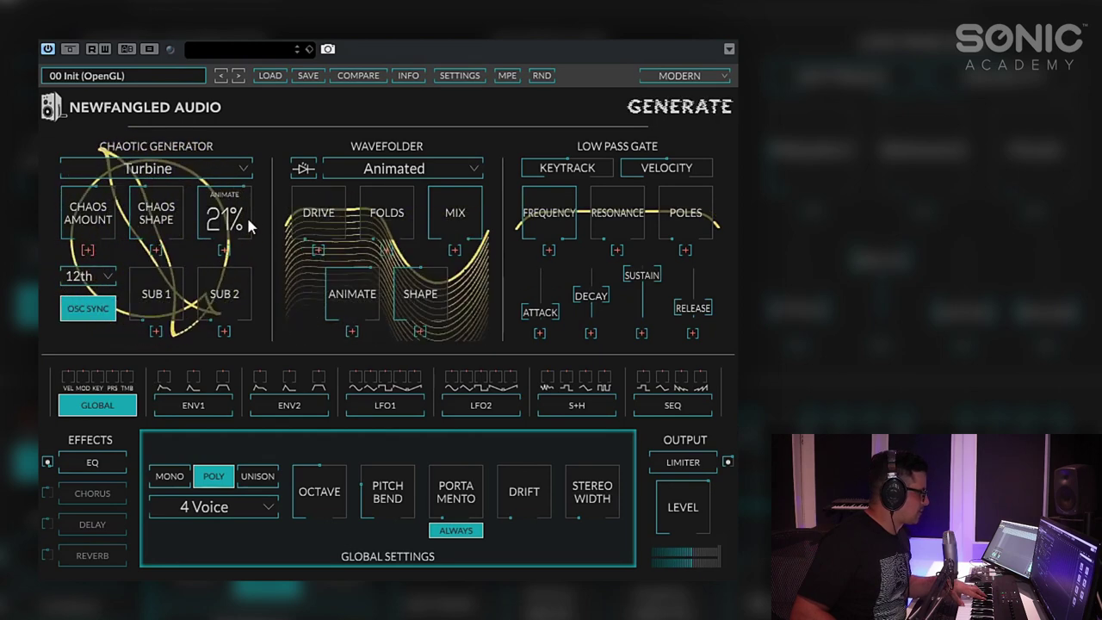
scroll(247, 215, up, 1)
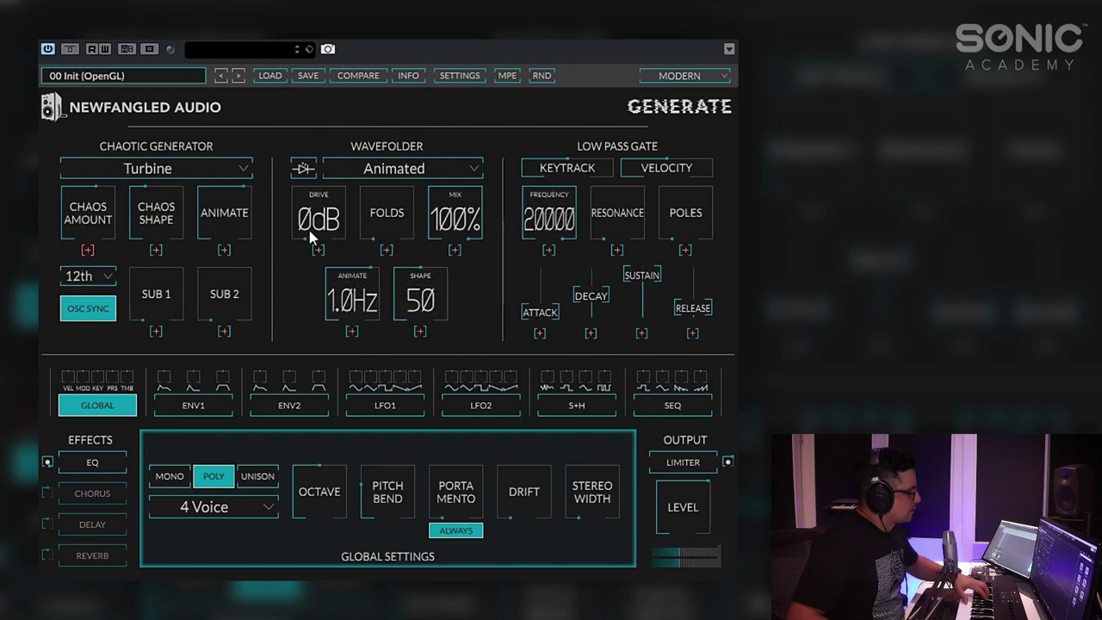
Step: Raise the wavefolder's drive, set its animate rate to 0.7 Hz, lower its shape and reduce its mix to 61%
drag(331, 221, 392, 195)
drag(375, 306, 376, 311)
drag(405, 301, 411, 352)
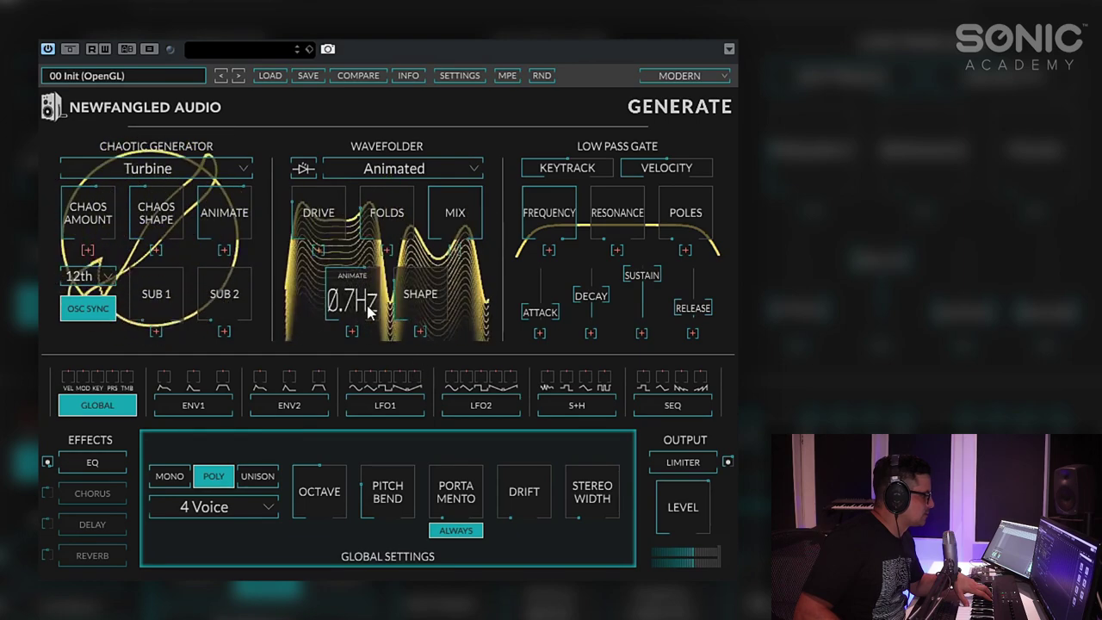
drag(454, 220, 447, 287)
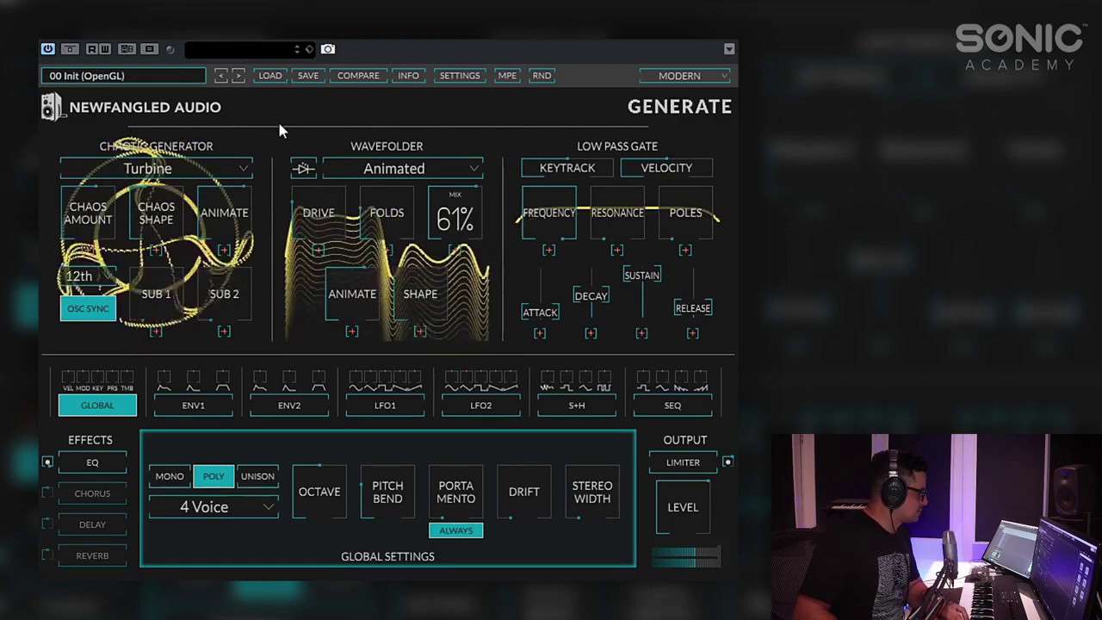
Step: Set the Turbine generator's chaos shape to 40%, lower its animate amount and raise the Sub 1 level
drag(151, 219, 157, 231)
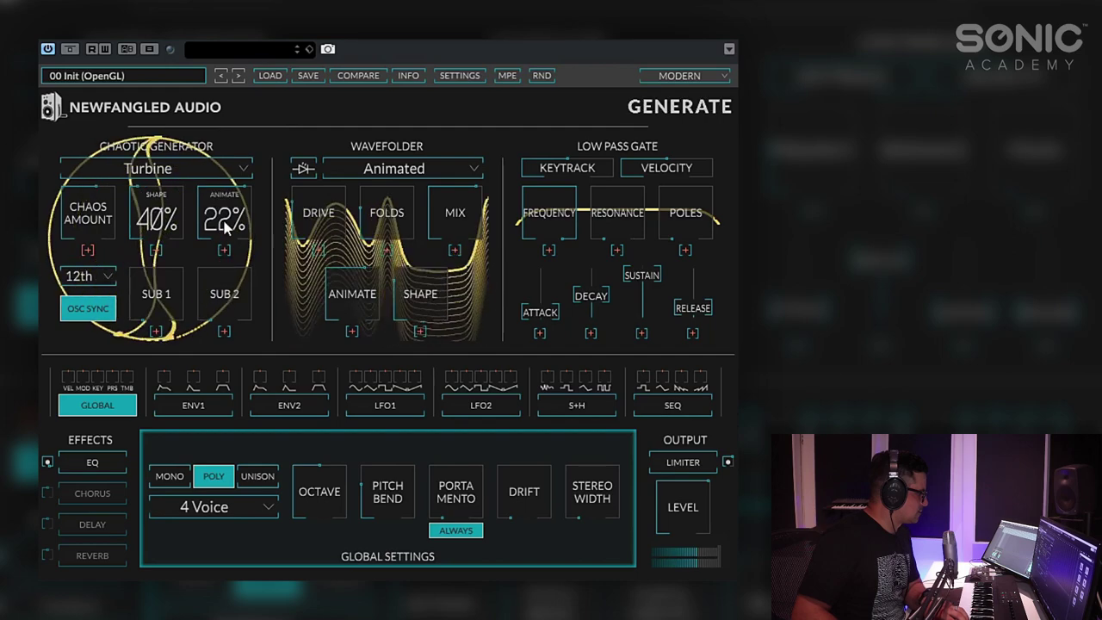
drag(223, 219, 224, 230)
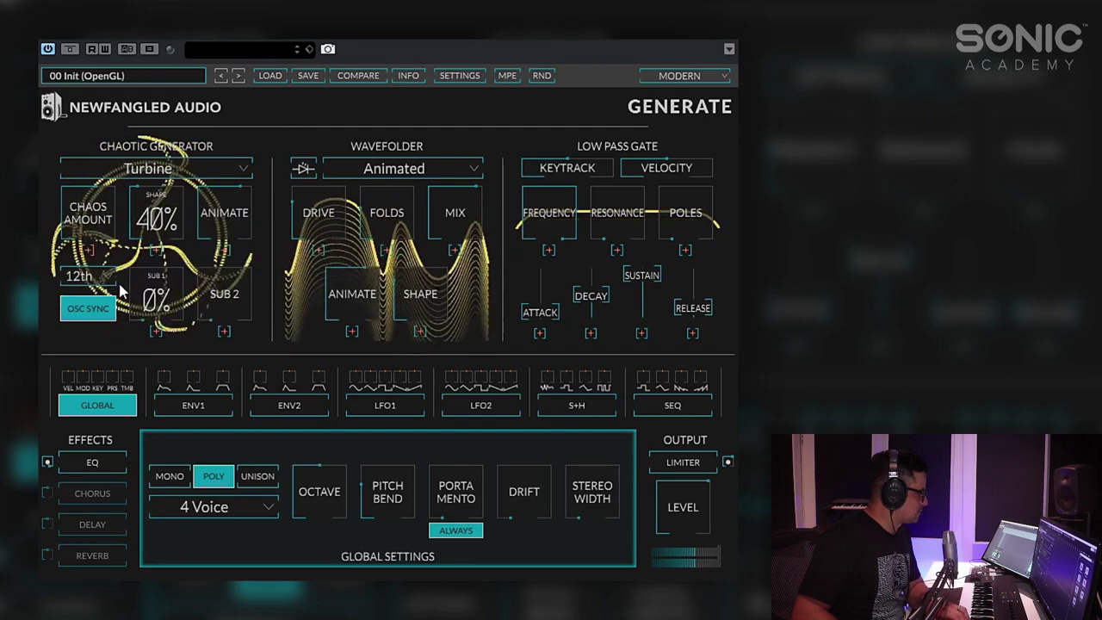
mouse_move(169, 314)
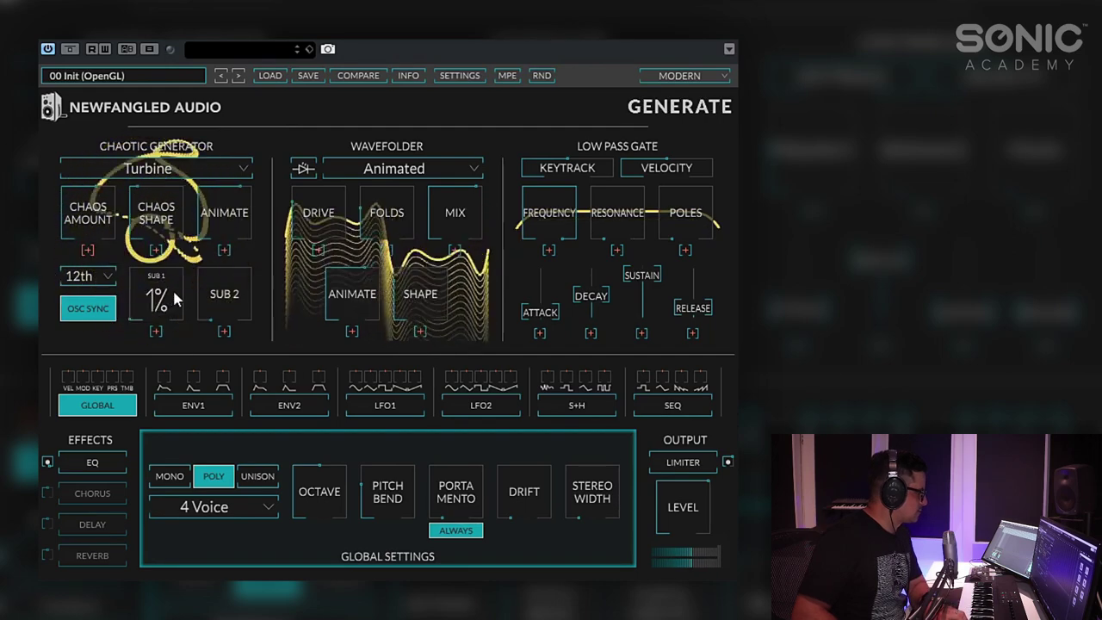
drag(172, 288, 194, 224)
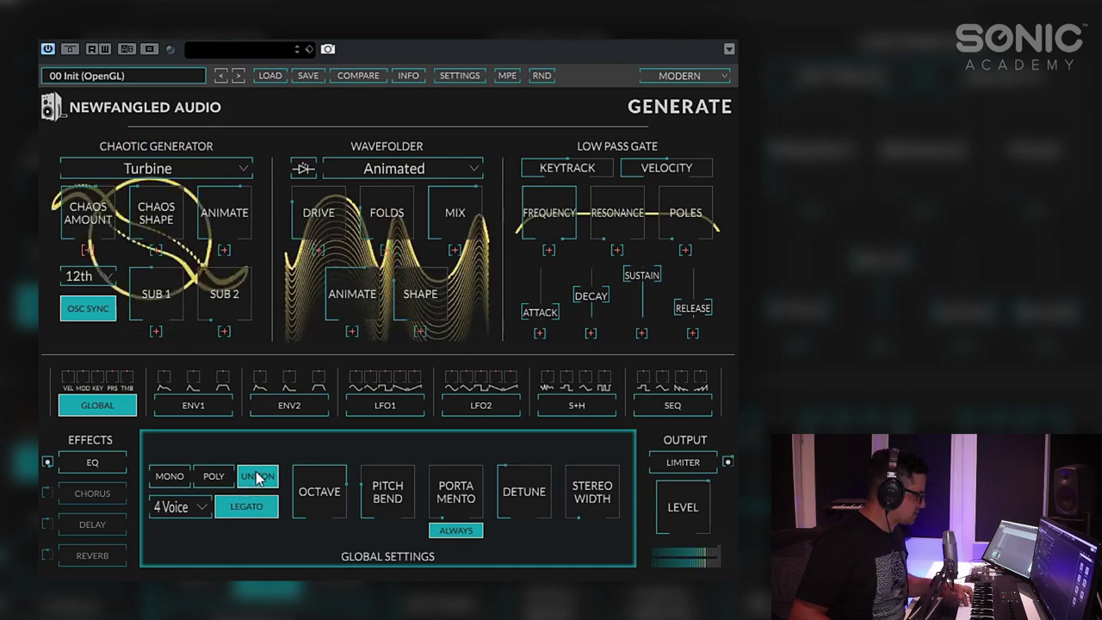
Step: Return the global voice mode to Poly with 8 voices
click(230, 483)
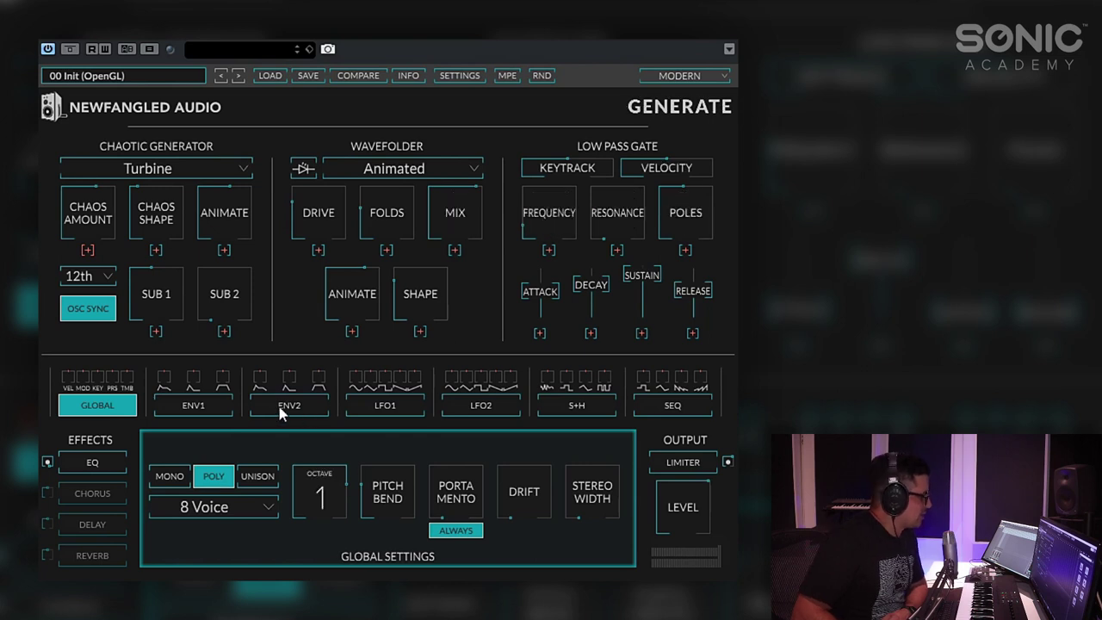
Step: With Envelope 1 modulating the low pass gate frequency, lengthen its attack, decay and release and set its sustain to about 0.4
click(198, 404)
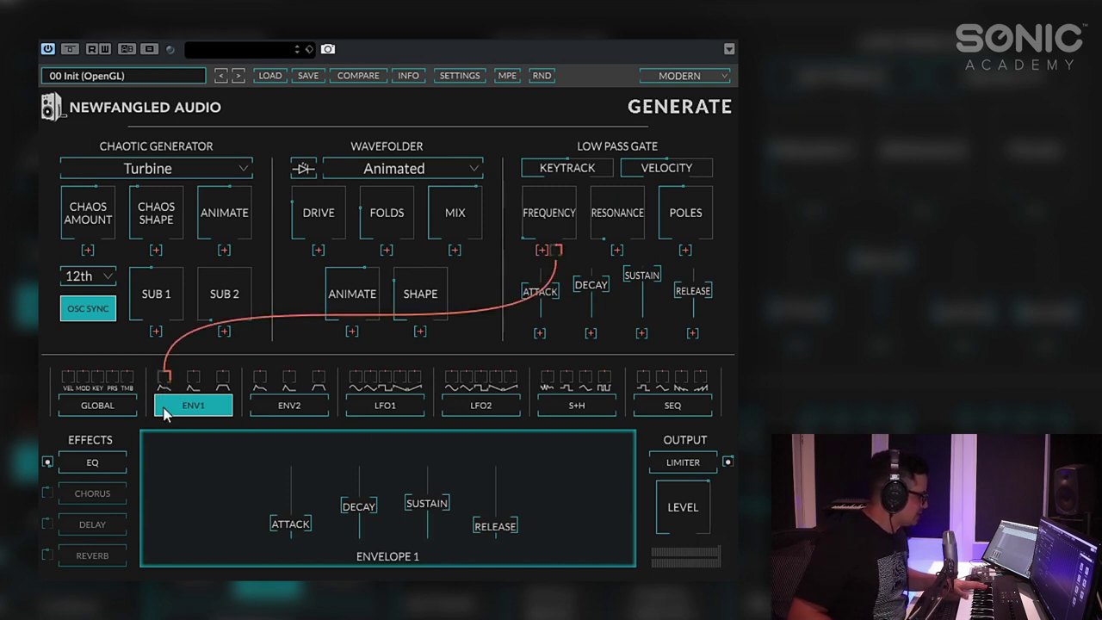
drag(290, 523, 298, 447)
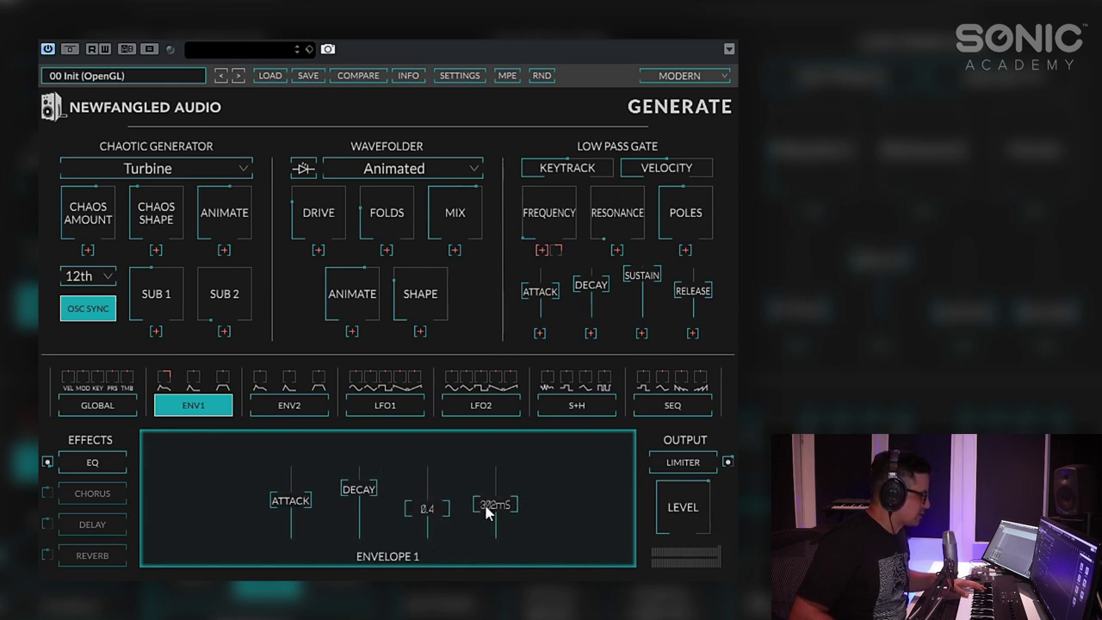
mouse_move(307, 503)
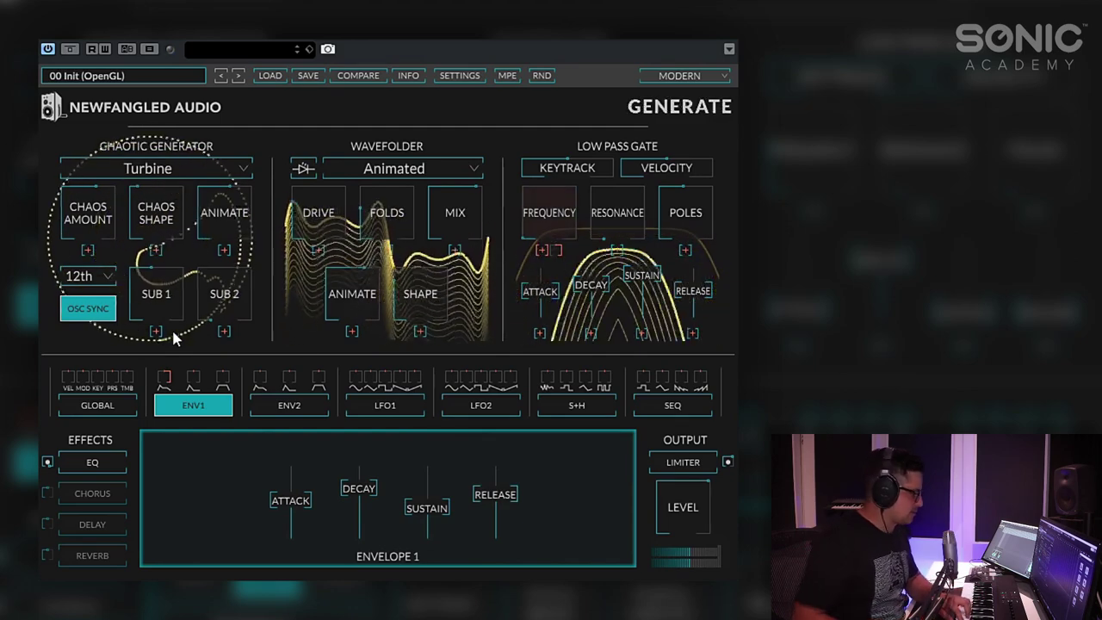
drag(296, 475, 296, 466)
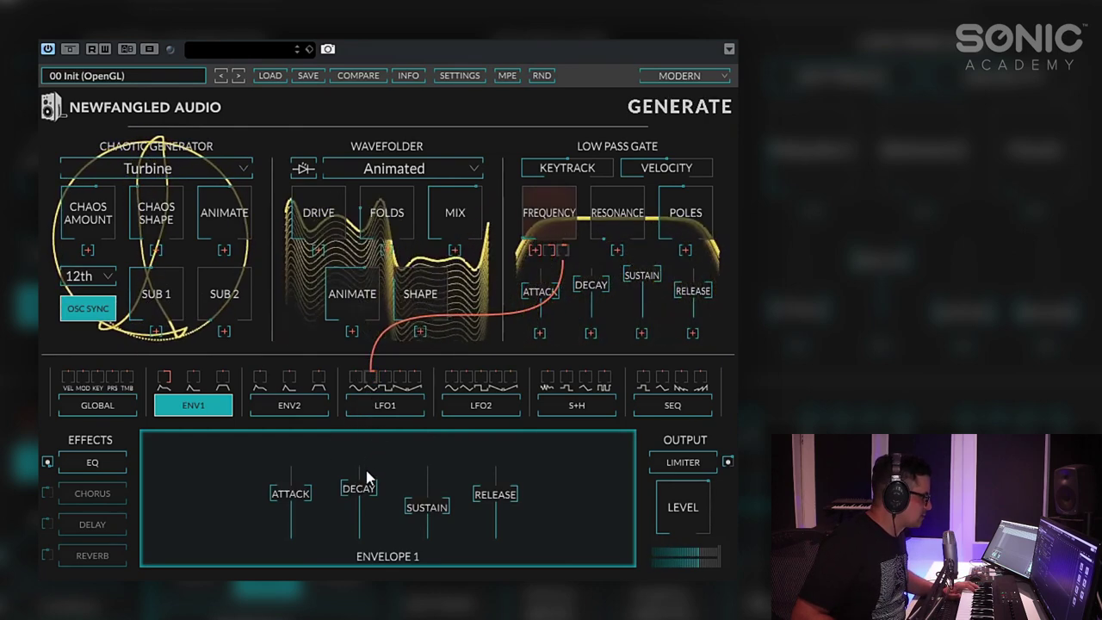
Step: Turn off LFO 1's tempo sync, adjust its frequency and route it to the chaos shape as well as the low pass gate frequency
click(383, 413)
click(376, 528)
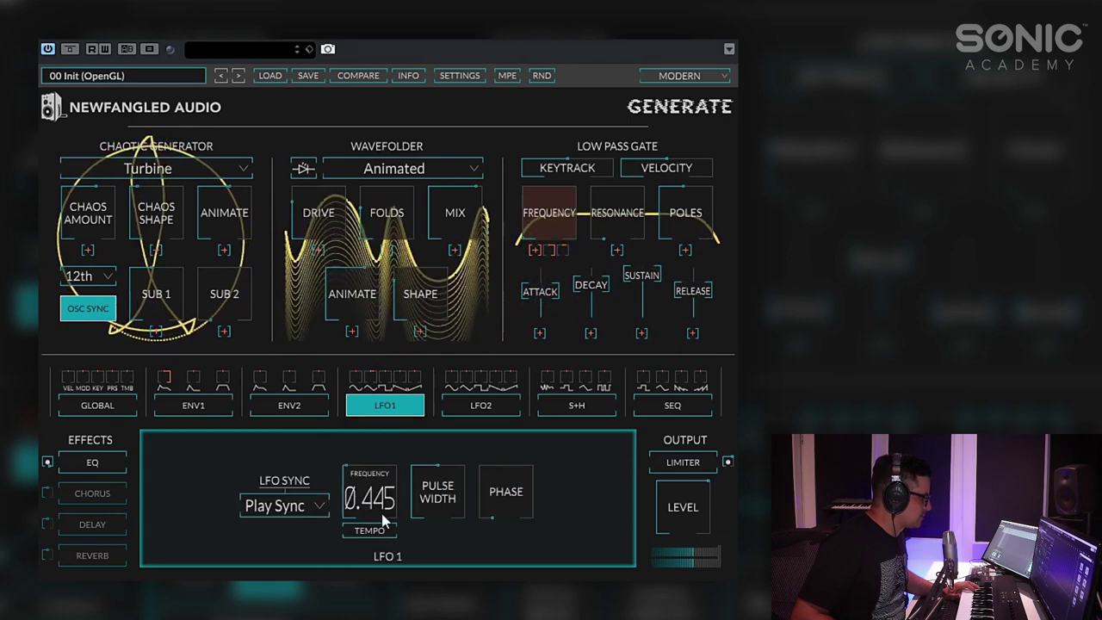
drag(380, 510, 389, 441)
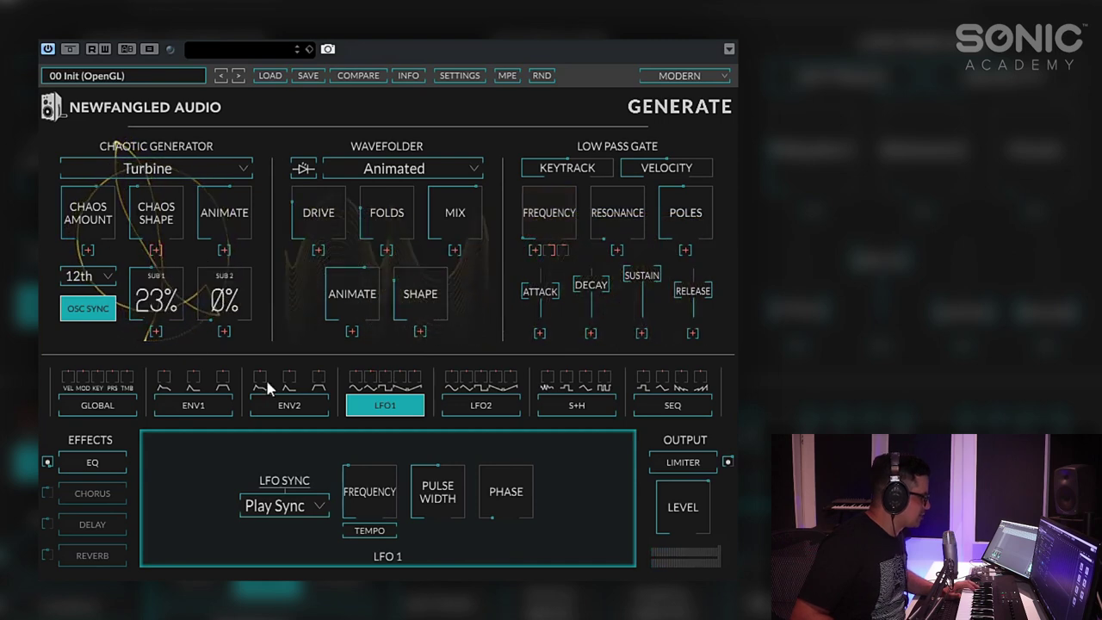
mouse_move(367, 383)
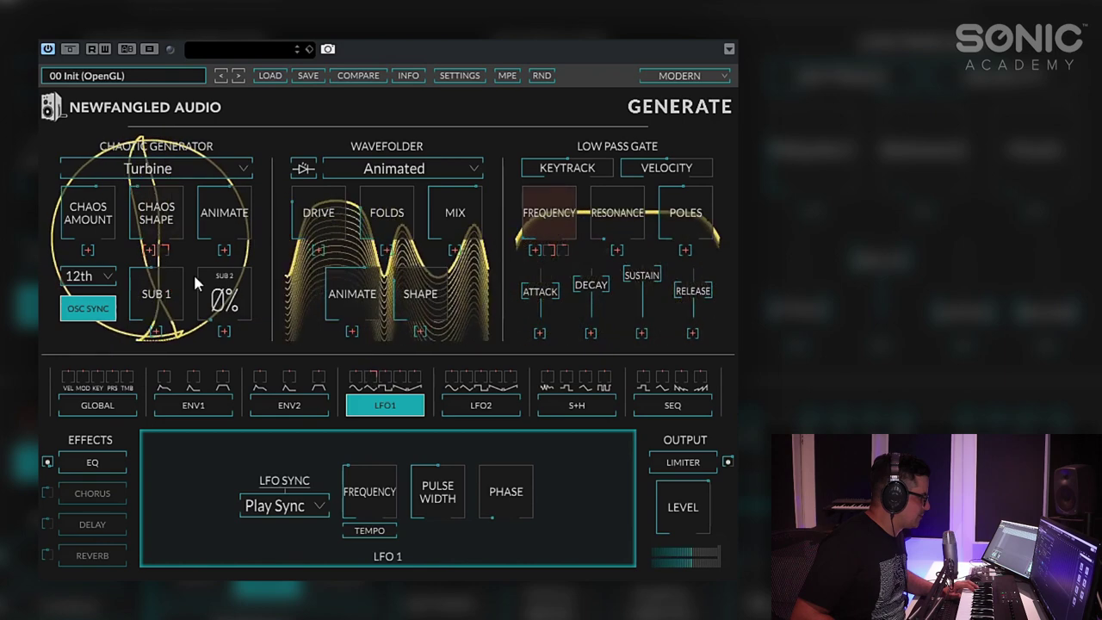
drag(381, 479, 385, 500)
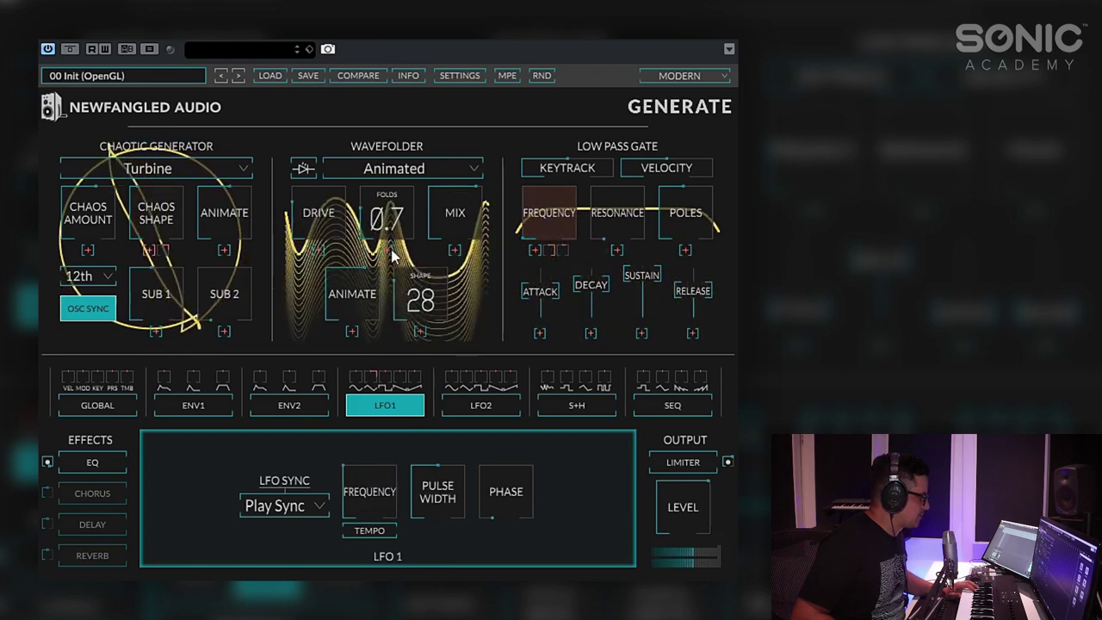
Step: Set the wavefolder's shape to 24, its animate rate to about 0.6 Hz and its folds to 0.6
drag(401, 293, 425, 322)
drag(366, 300, 375, 274)
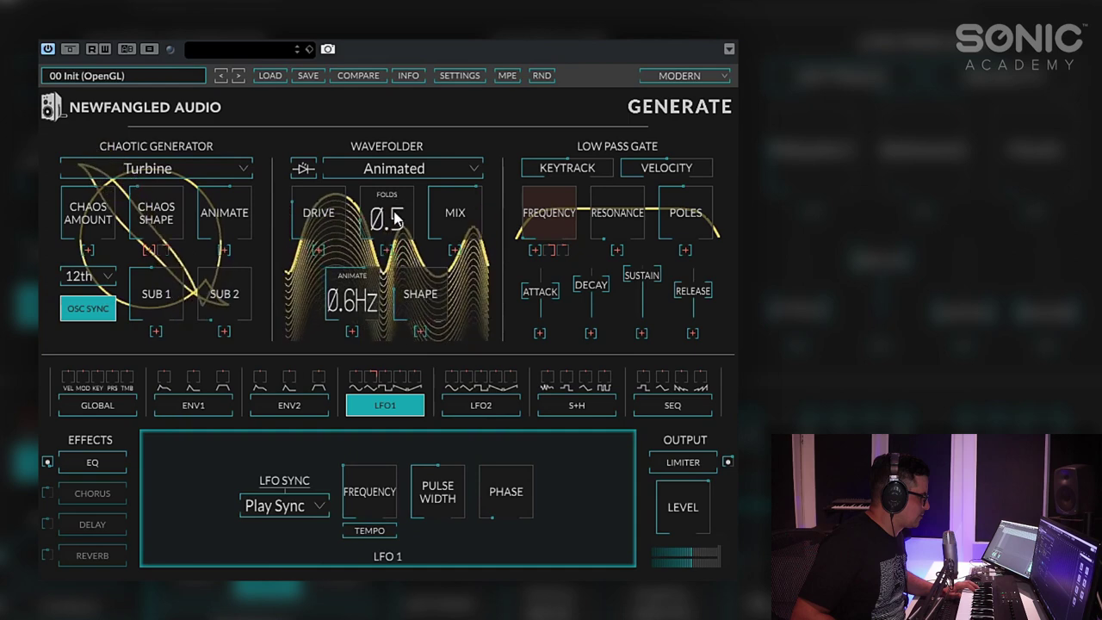
drag(389, 214, 396, 206)
Step: Route LFO 2 to the wavefolder's folds, turn off its tempo sync and set its frequency to 0.275
mouse_move(469, 378)
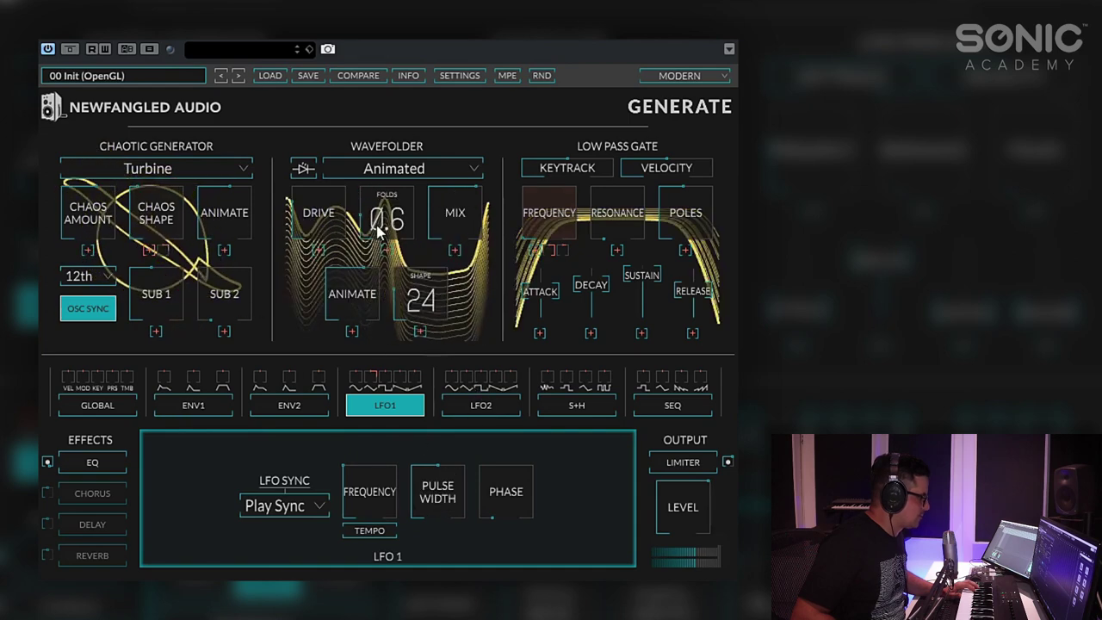
drag(389, 251, 459, 375)
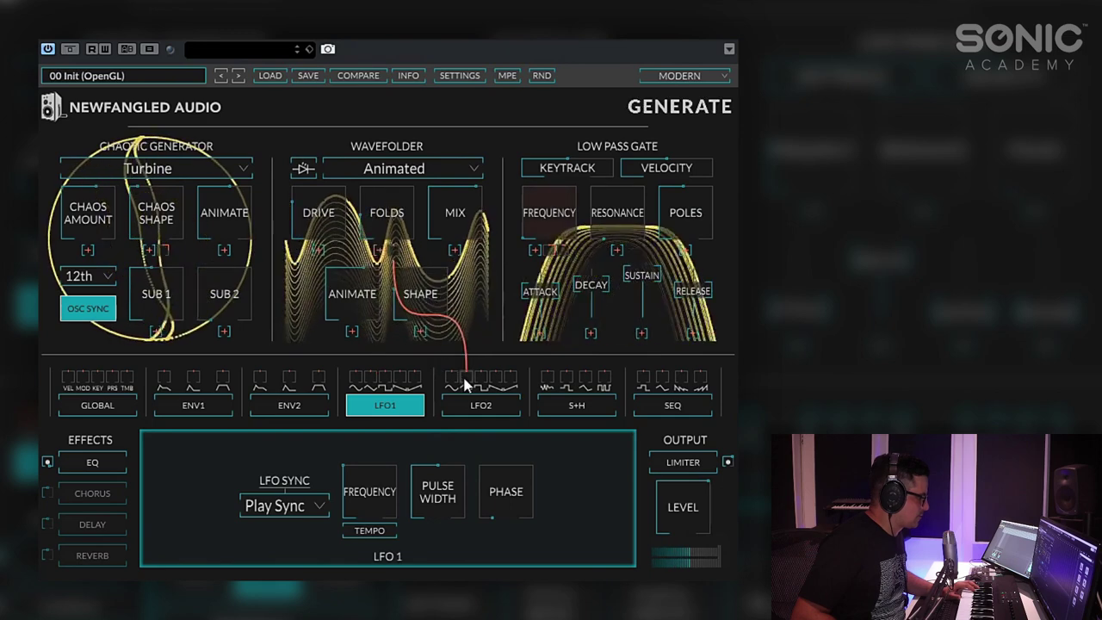
click(479, 404)
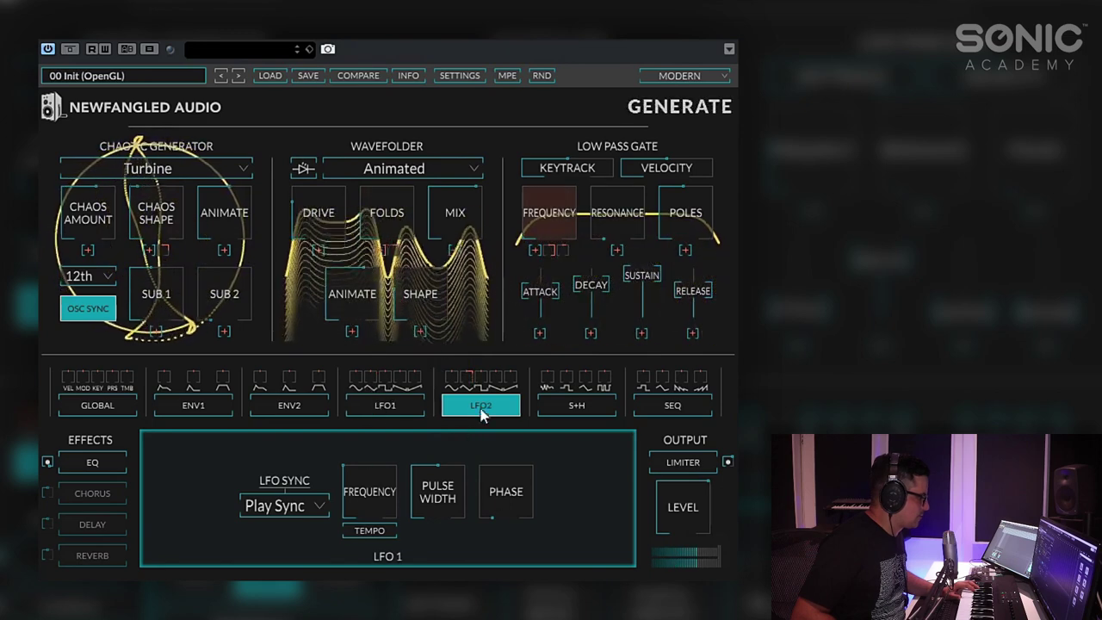
click(369, 530)
click(374, 530)
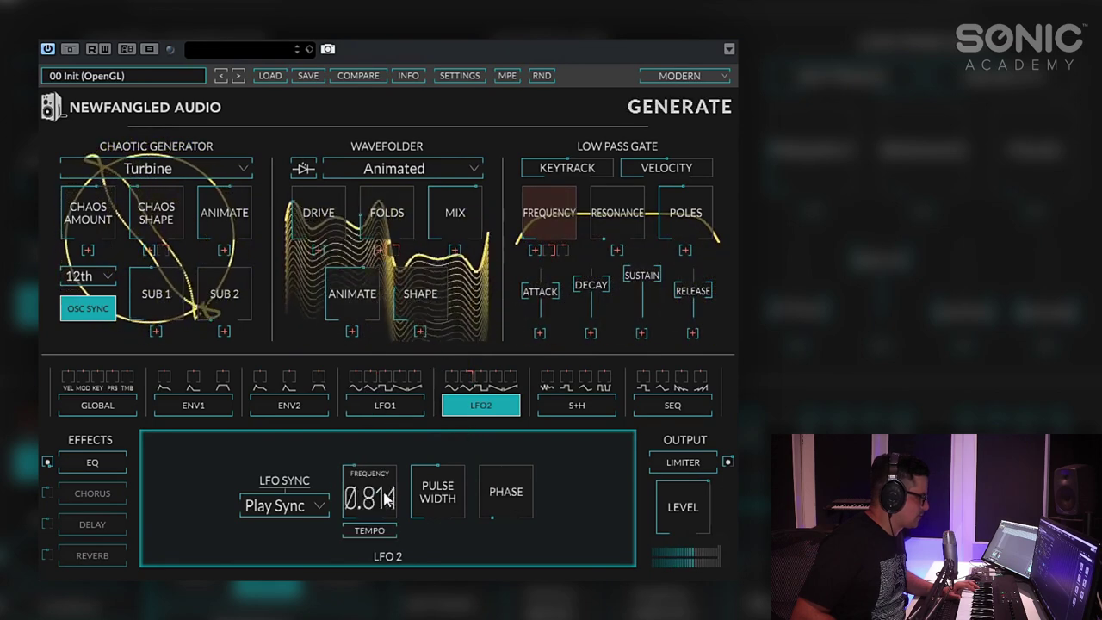
drag(383, 492, 385, 514)
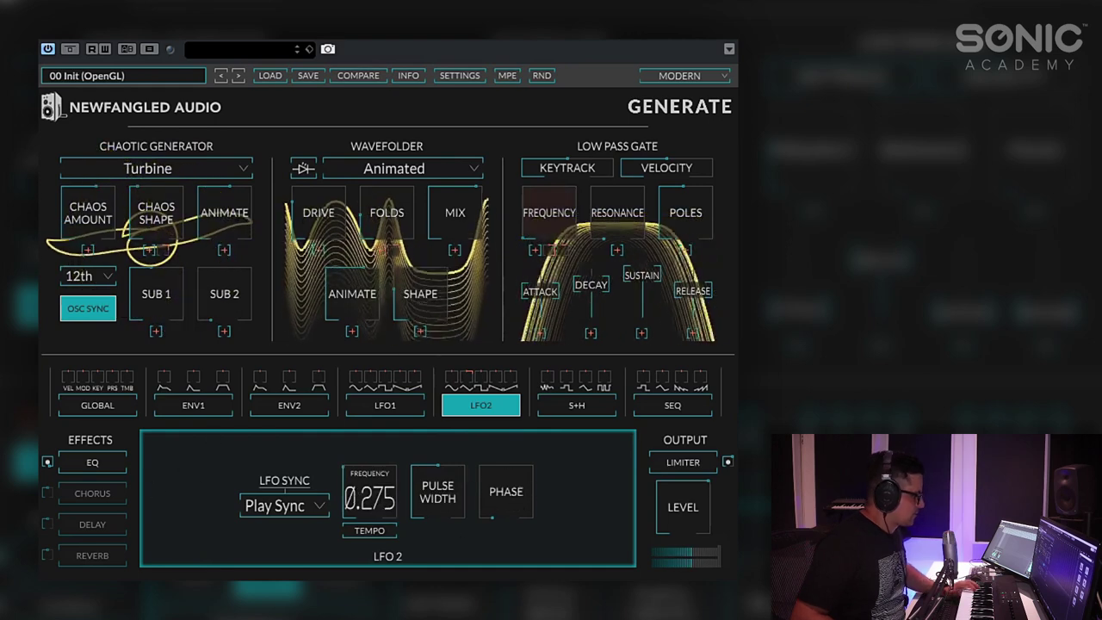
Step: In the global settings, raise the patch's drift and widen its stereo width
click(125, 402)
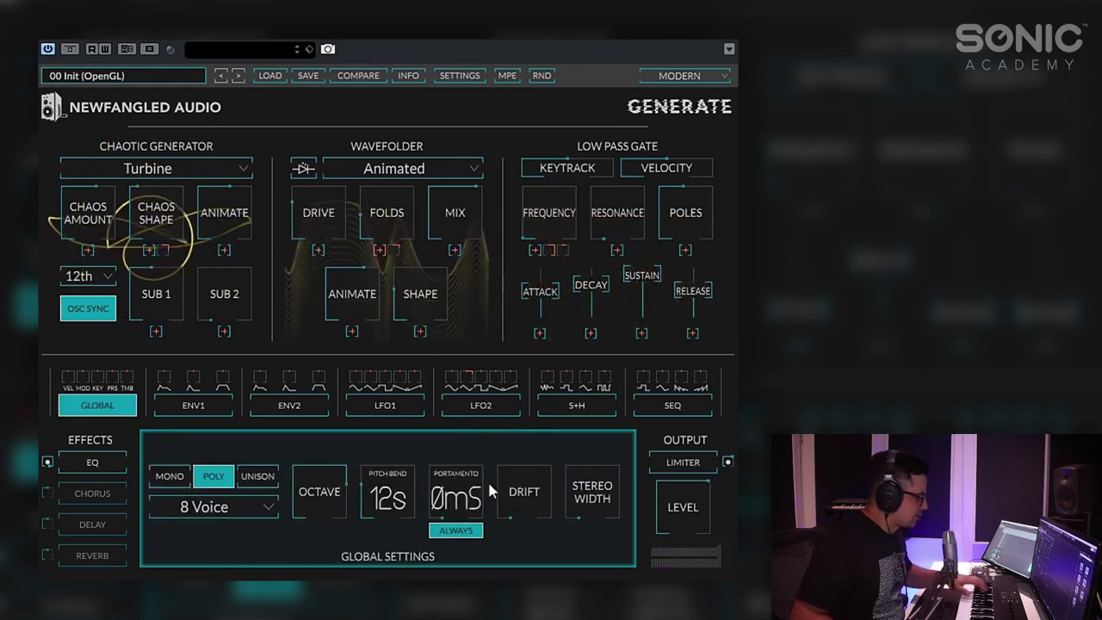
drag(522, 421, 523, 354)
drag(596, 473, 600, 422)
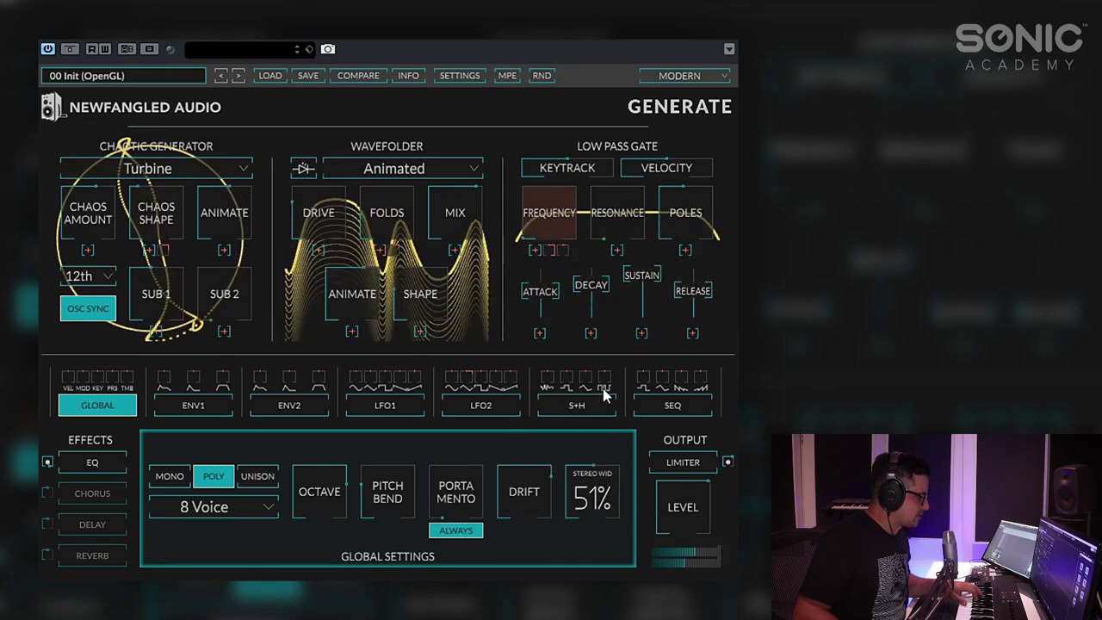
drag(603, 388, 603, 384)
drag(587, 495, 587, 489)
Step: Enable the chorus effect and raise its mix, depth and rate, then adjust its feedback
click(76, 493)
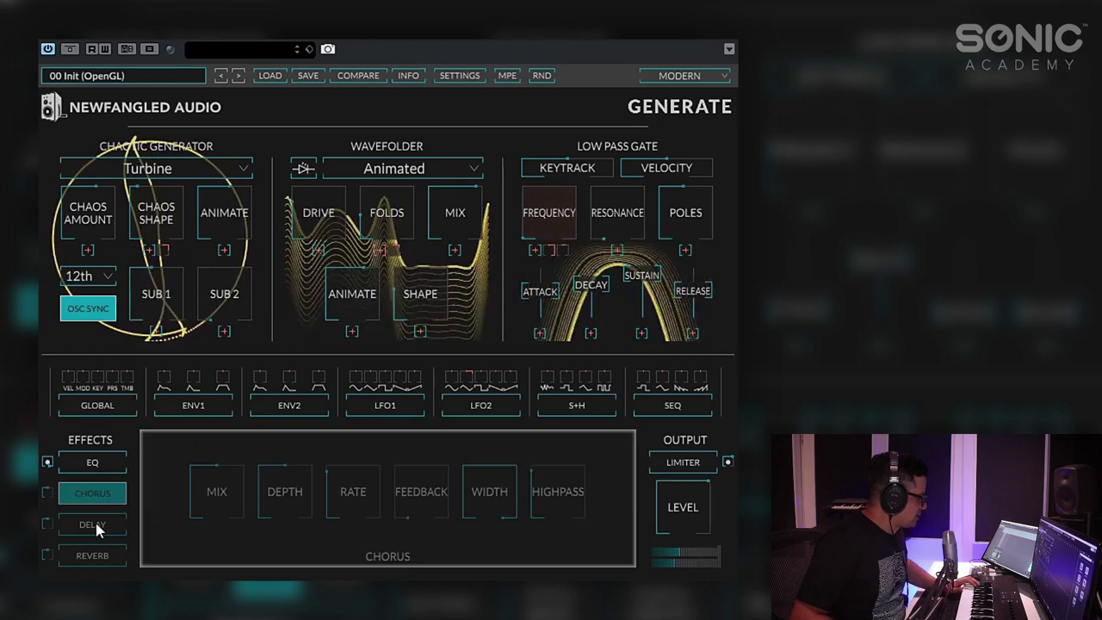
click(47, 492)
mouse_move(231, 510)
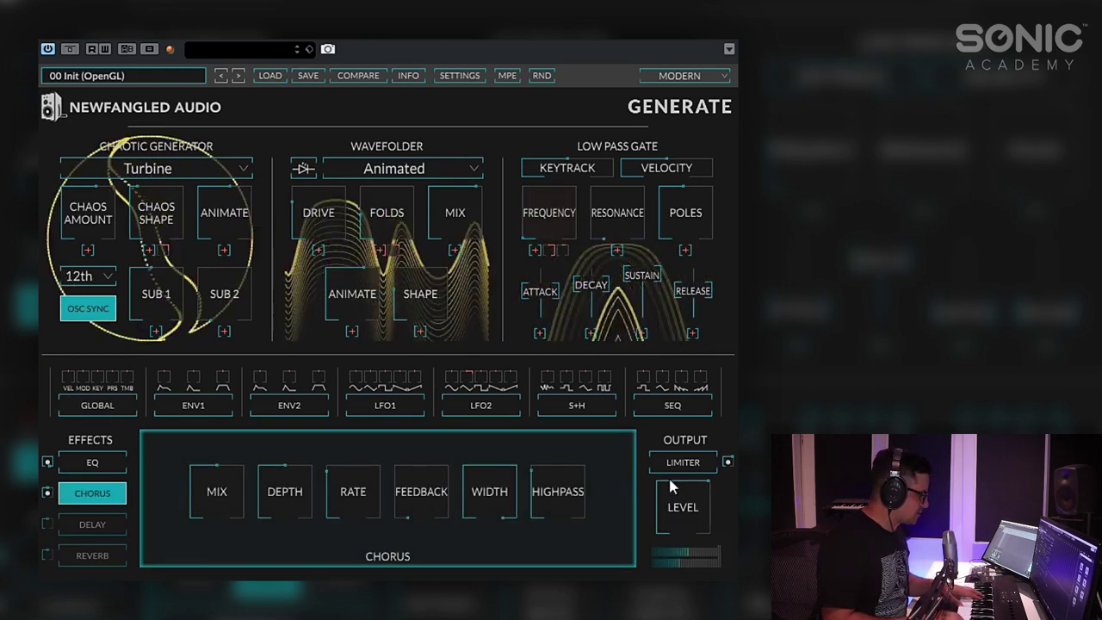
drag(227, 494, 240, 477)
drag(297, 494, 315, 464)
drag(351, 505, 369, 463)
drag(421, 487, 433, 516)
Step: Enable the delay effect and set its tempo-synced time to dotted 1/16
click(47, 522)
click(92, 525)
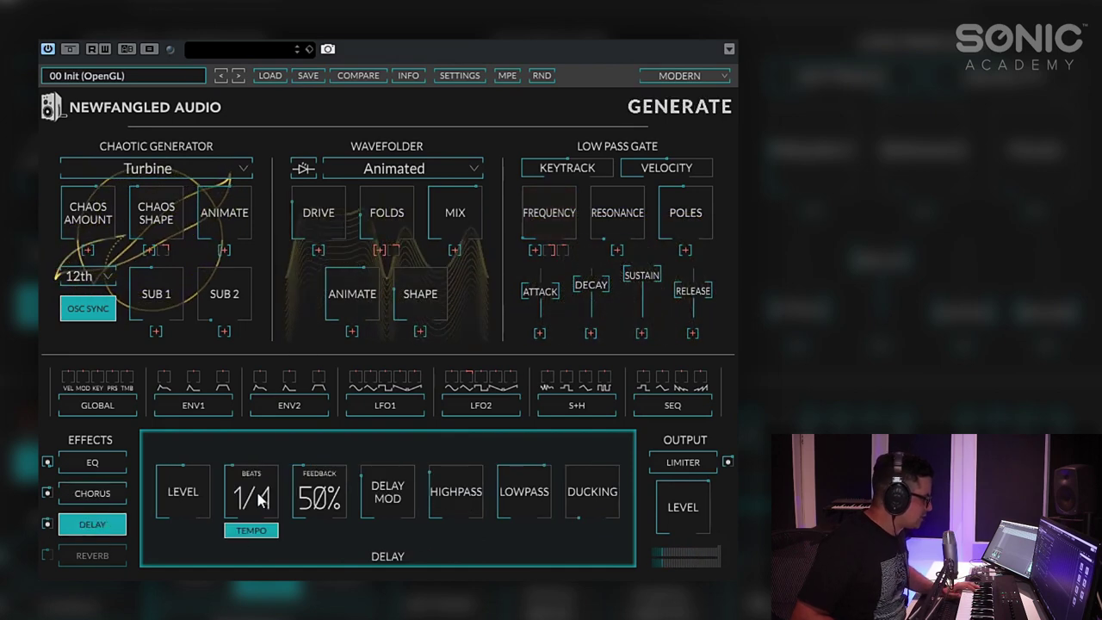
drag(258, 499, 262, 527)
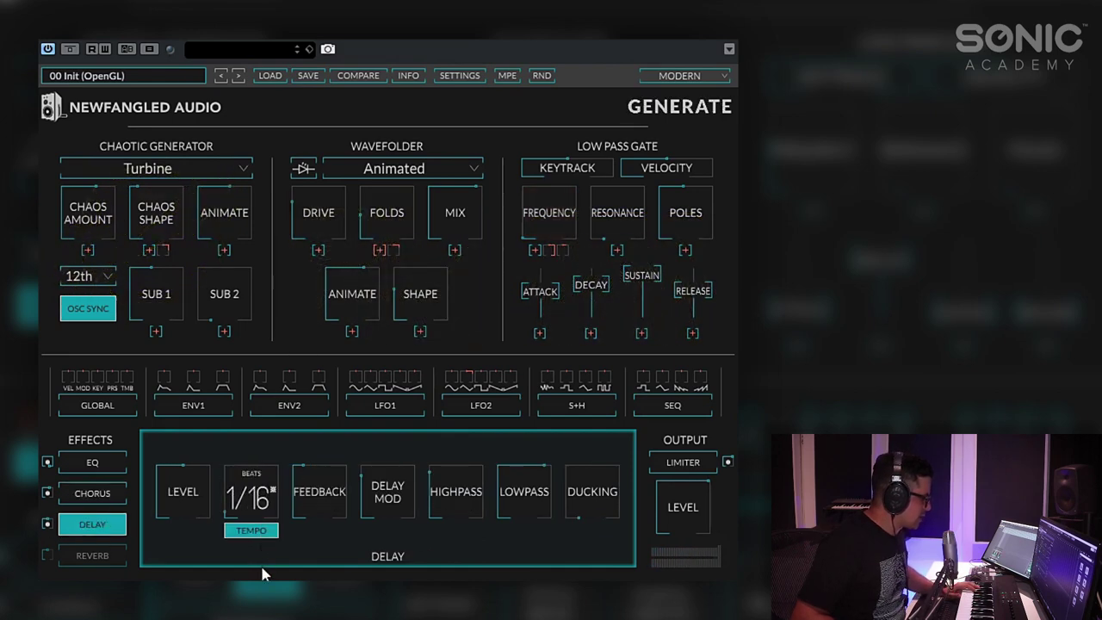
drag(262, 574, 263, 581)
drag(261, 542, 261, 558)
Step: Set the delay's modulation to 67% and its feedback to 37%, and lower its level
drag(373, 503, 398, 490)
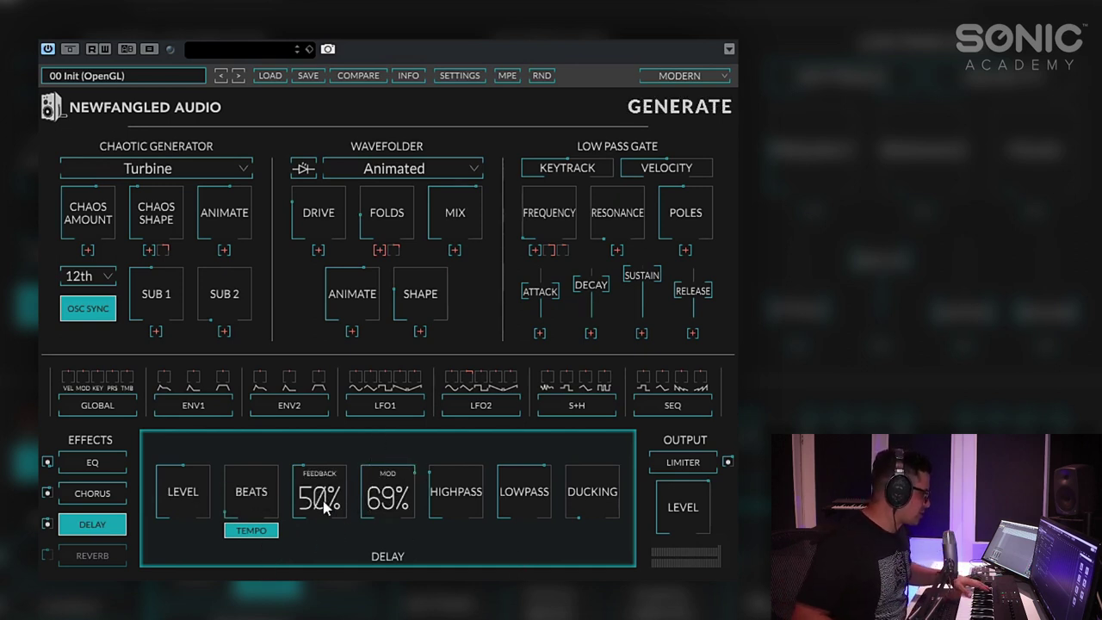
drag(322, 502, 329, 521)
drag(187, 492, 188, 502)
drag(401, 501, 547, 522)
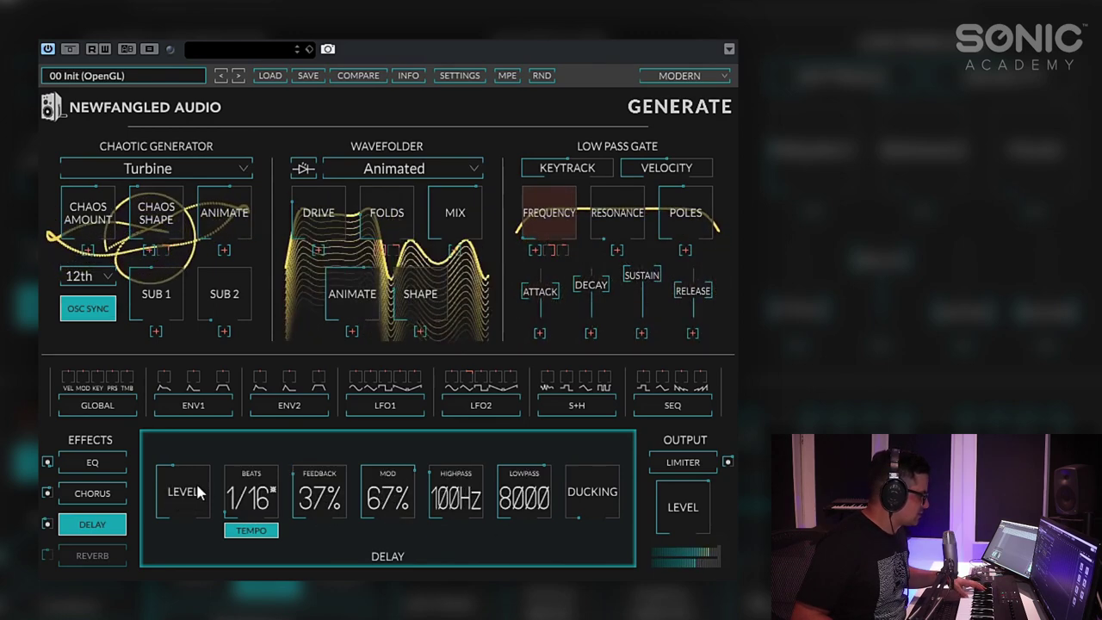
Step: Enable the reverb effect and set its mix to 34%
click(92, 555)
click(48, 553)
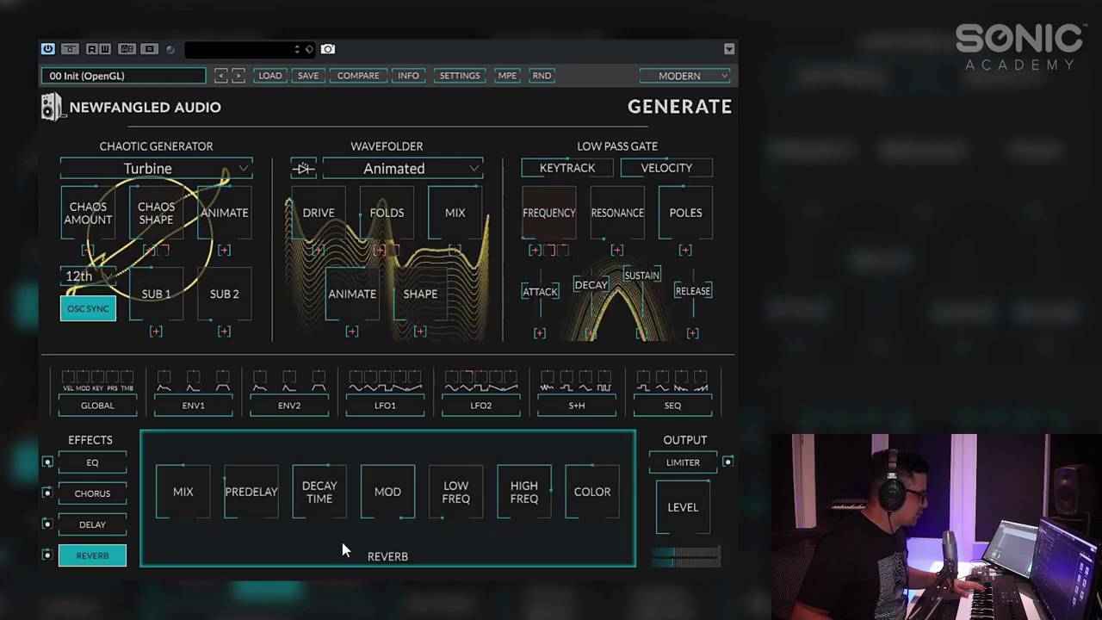
drag(606, 501, 592, 496)
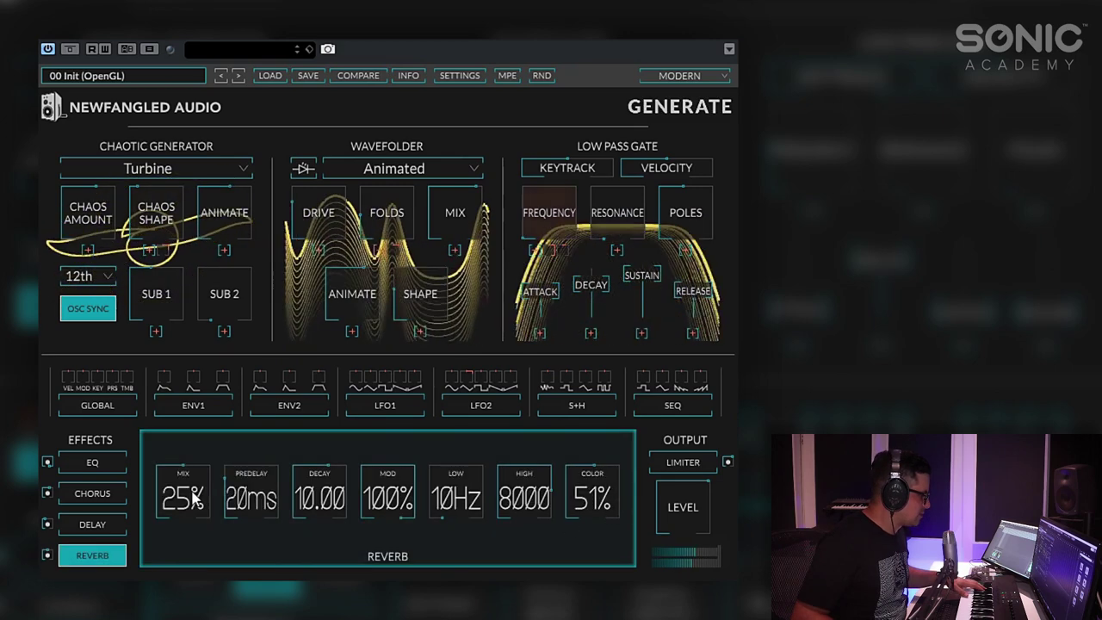
drag(193, 493, 191, 509)
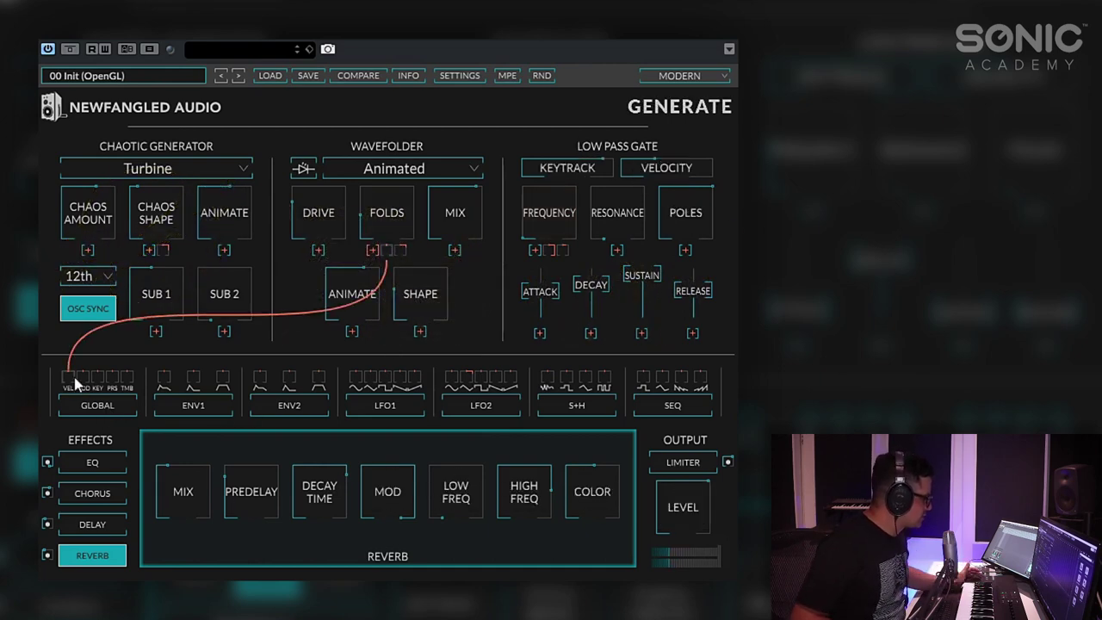
mouse_move(84, 384)
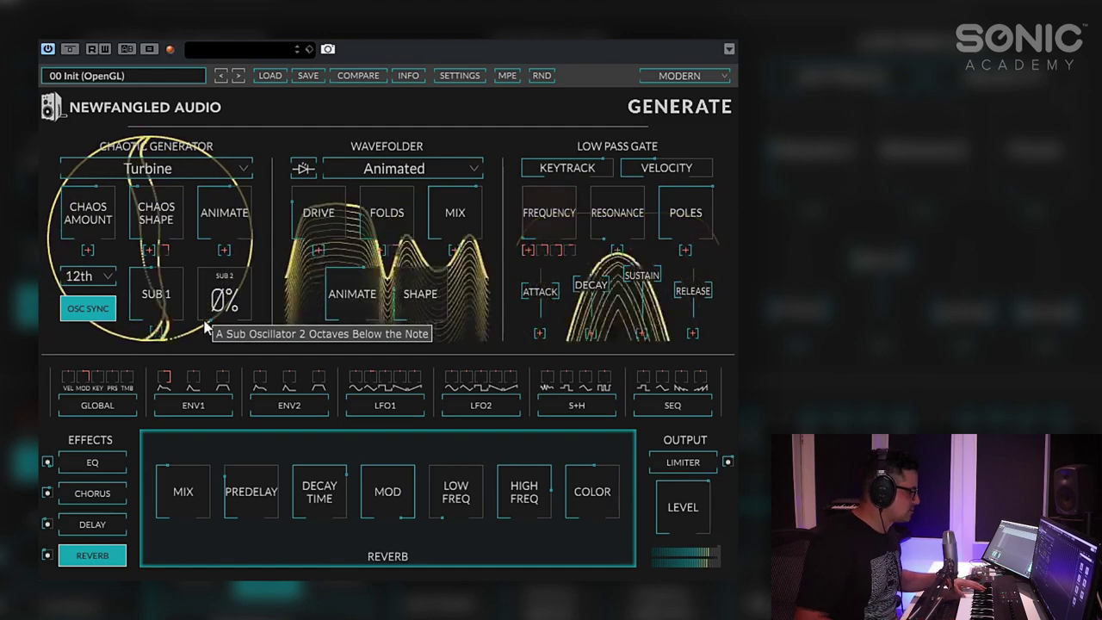
drag(192, 467, 192, 454)
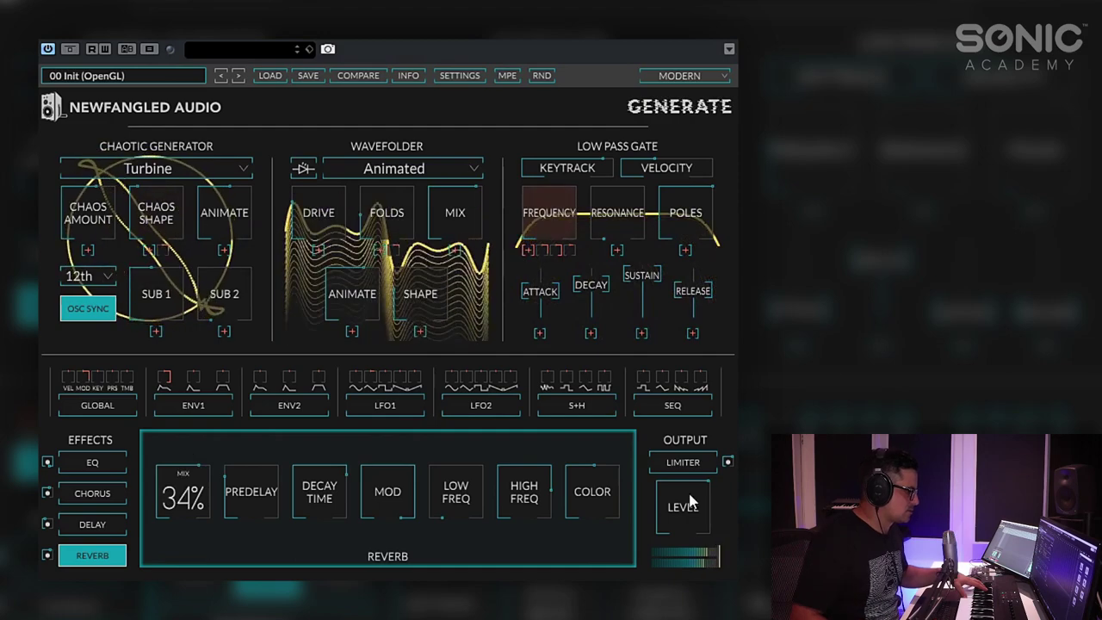
Step: Switch the wavefolder to Fractal and the chaotic generator to Vortex
click(682, 463)
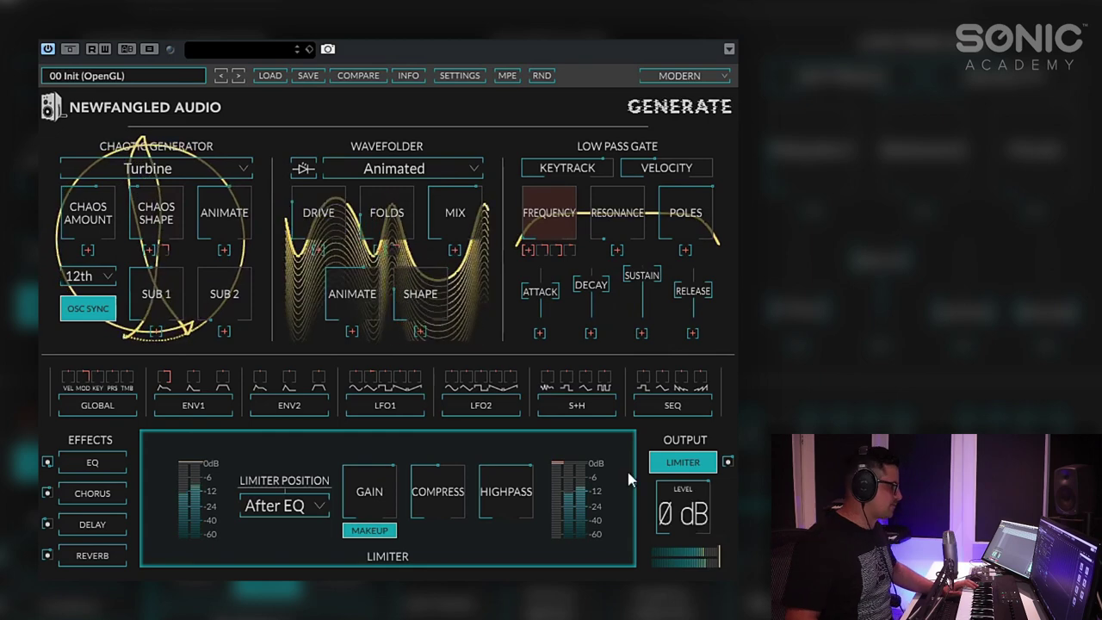
click(385, 168)
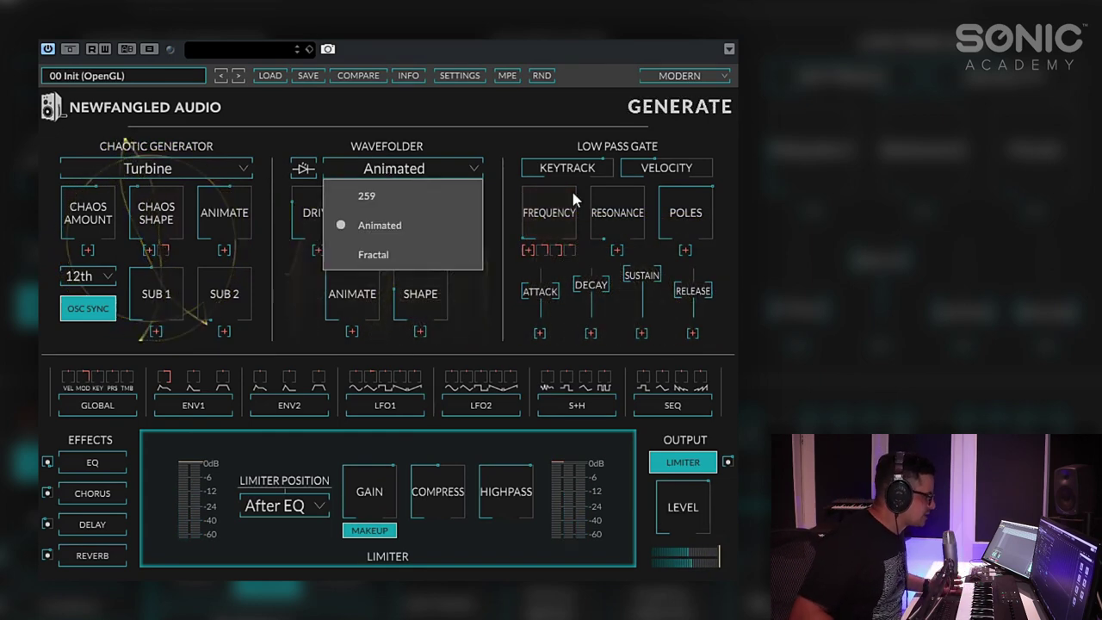
click(402, 249)
click(151, 168)
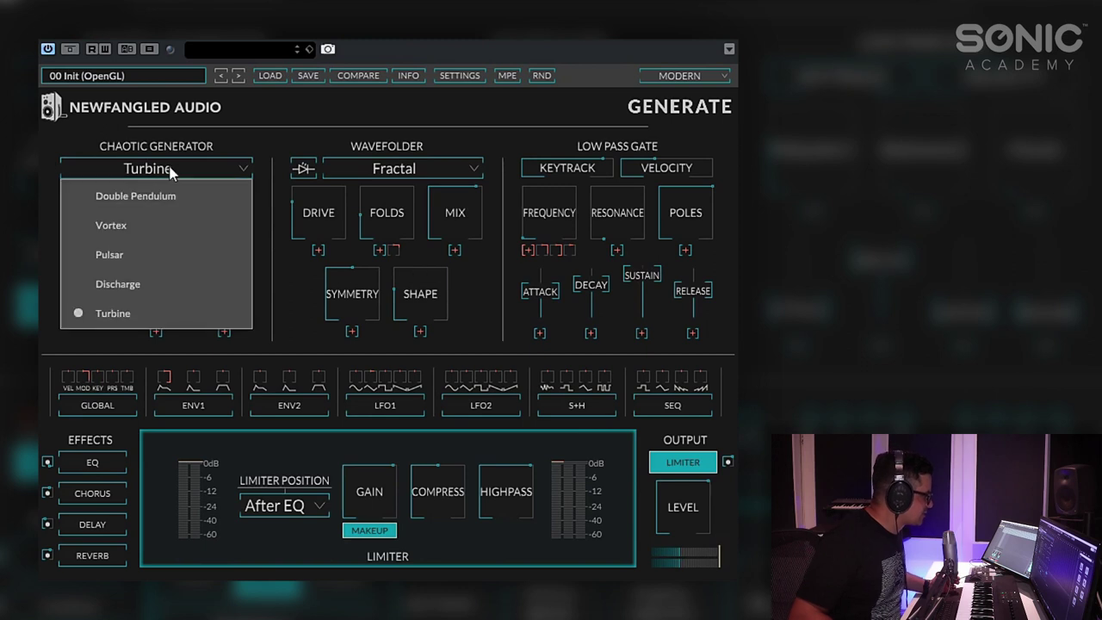
click(171, 228)
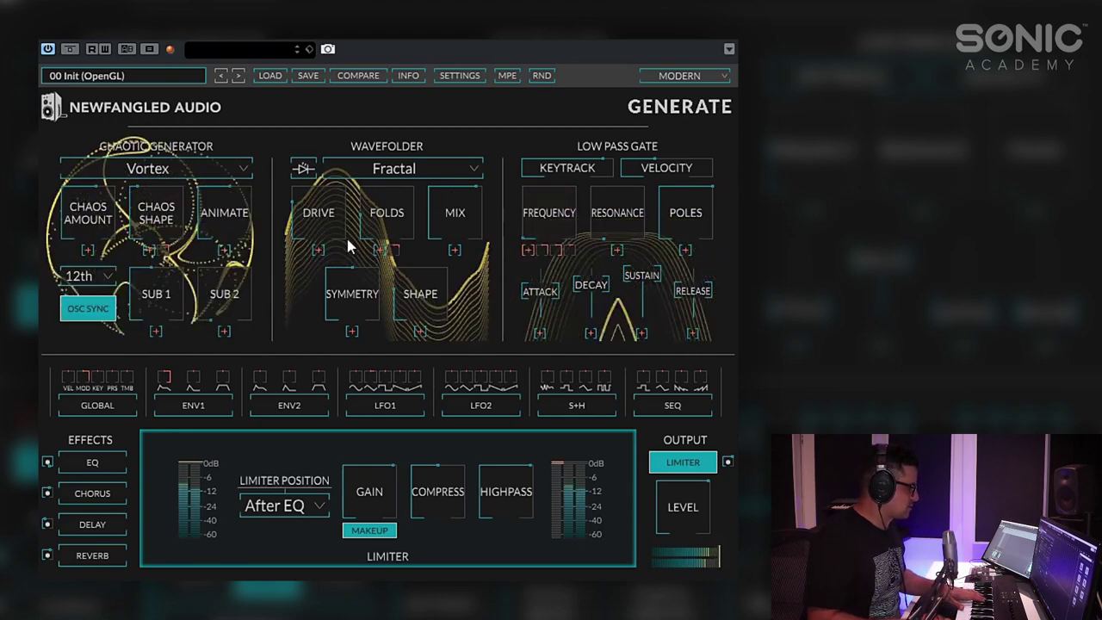
Step: Set the chaotic generator's interval to Oct and its type to Pulsar, and switch the wavefolder to 259
click(82, 276)
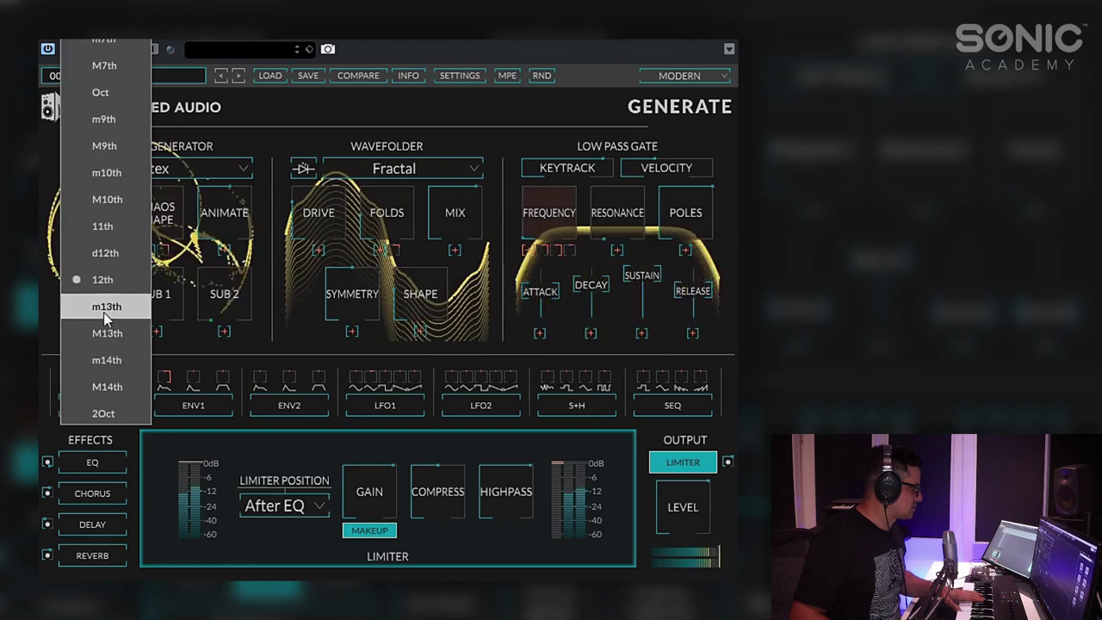
click(112, 93)
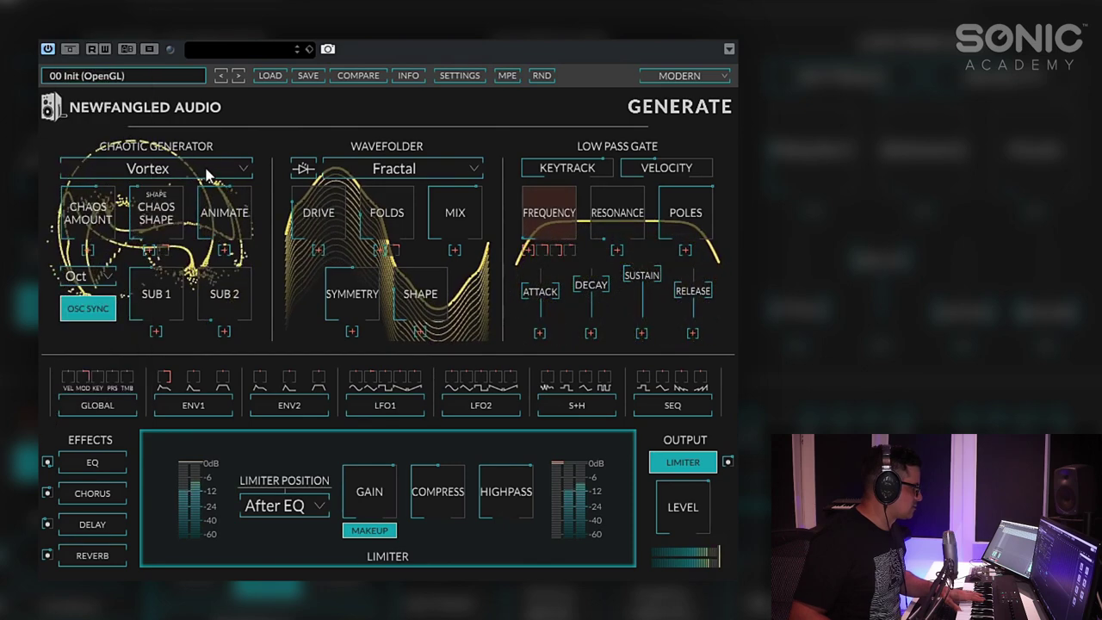
click(207, 174)
click(160, 253)
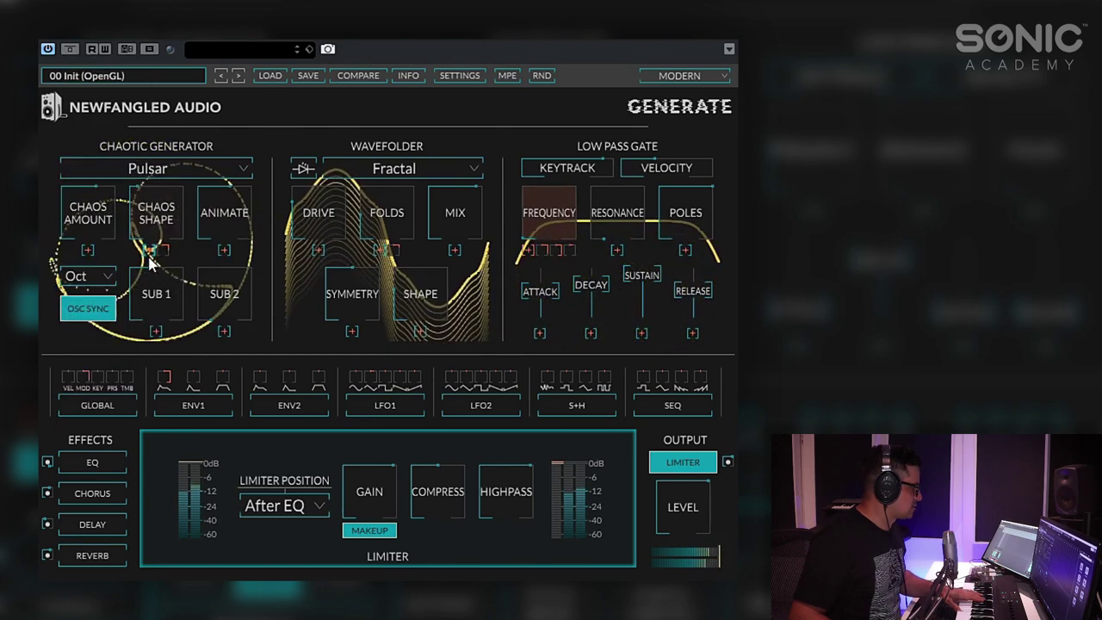
click(401, 175)
click(383, 220)
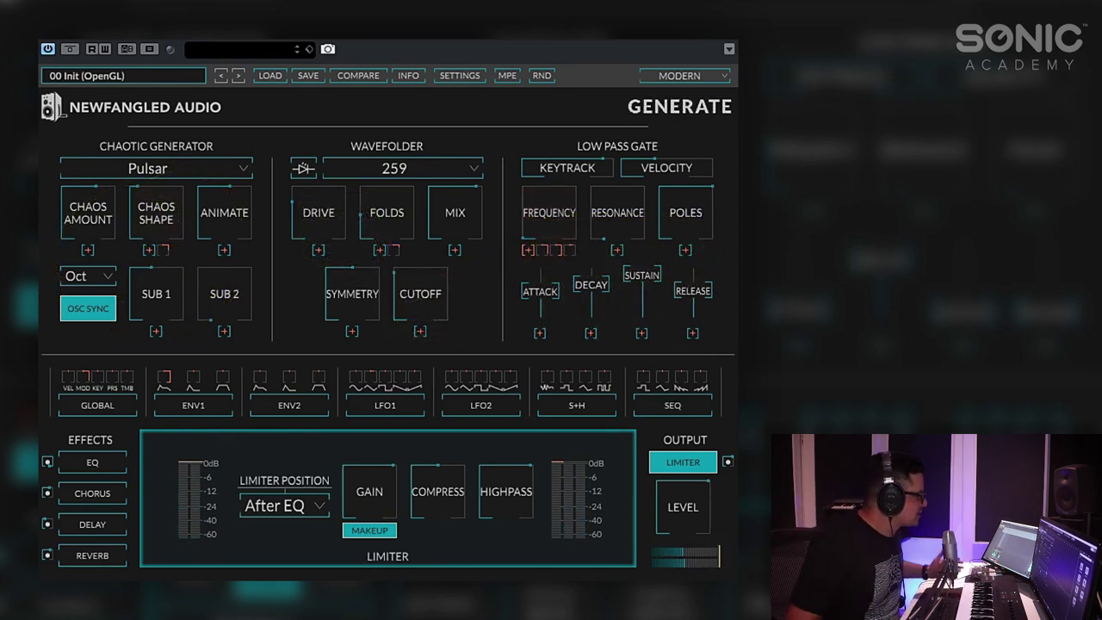
Step: Browse the preset categories and load the Atmosphere Bass preset from 01 BASS
click(112, 77)
mouse_move(138, 166)
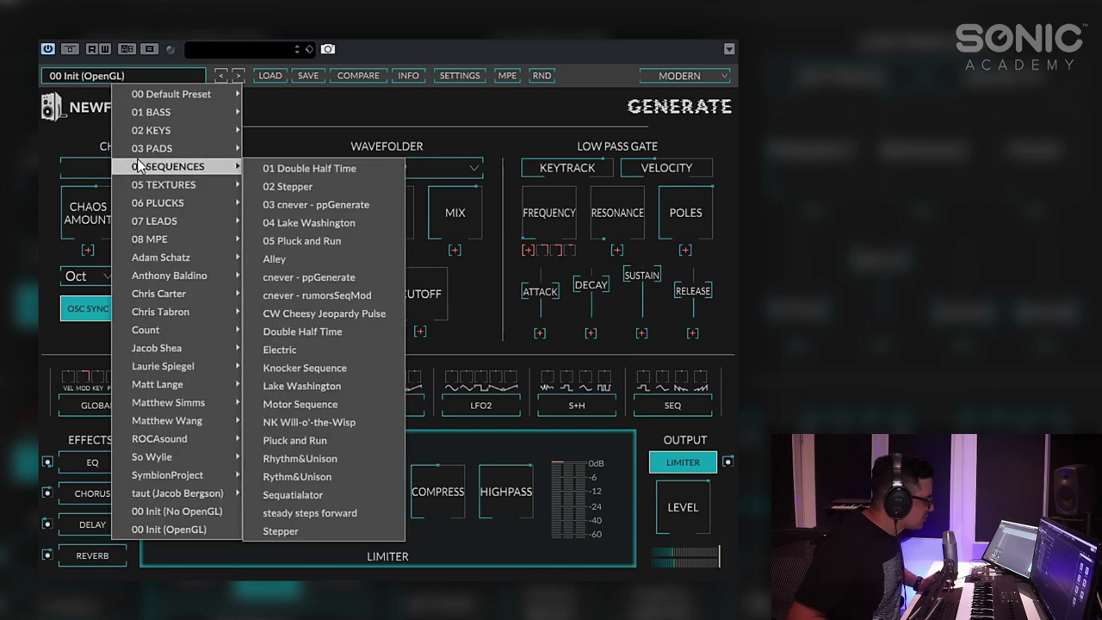
mouse_move(175, 227)
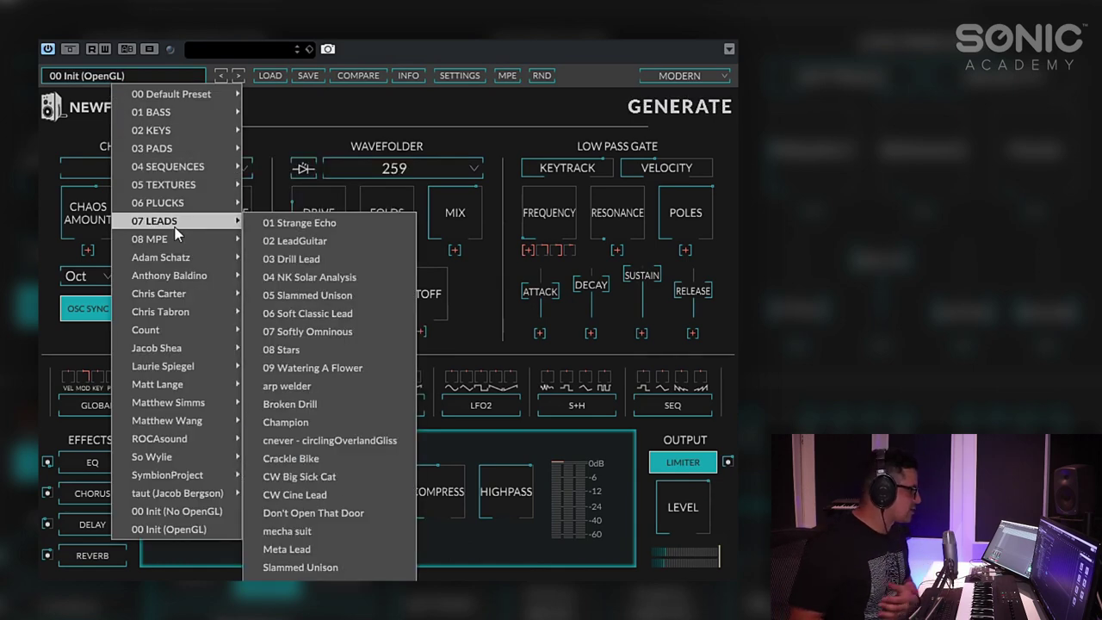
click(401, 57)
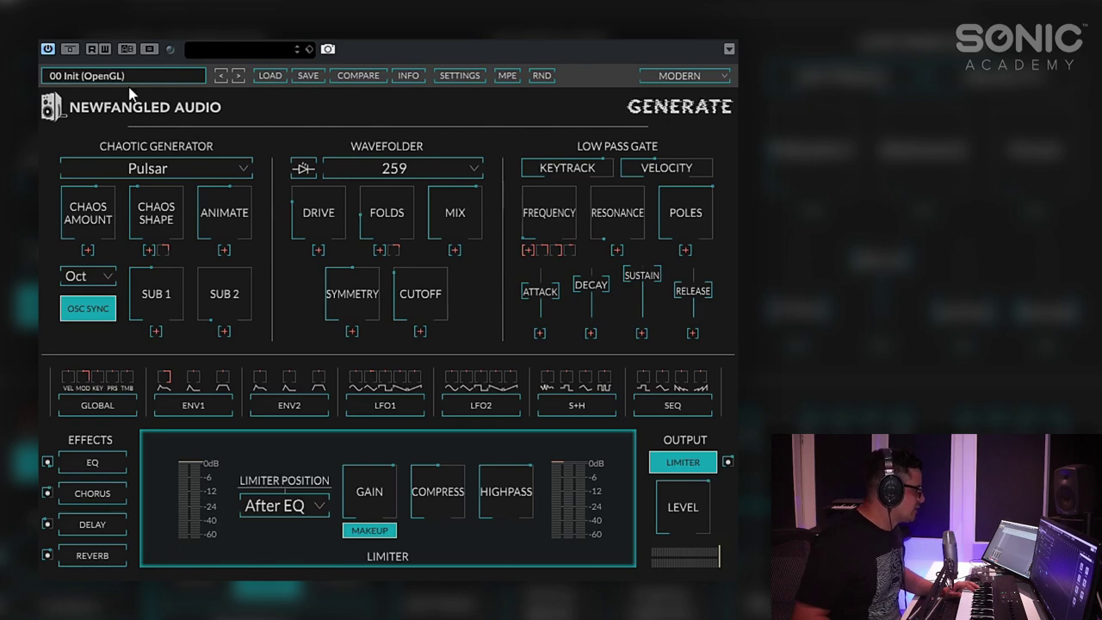
click(189, 79)
mouse_move(231, 106)
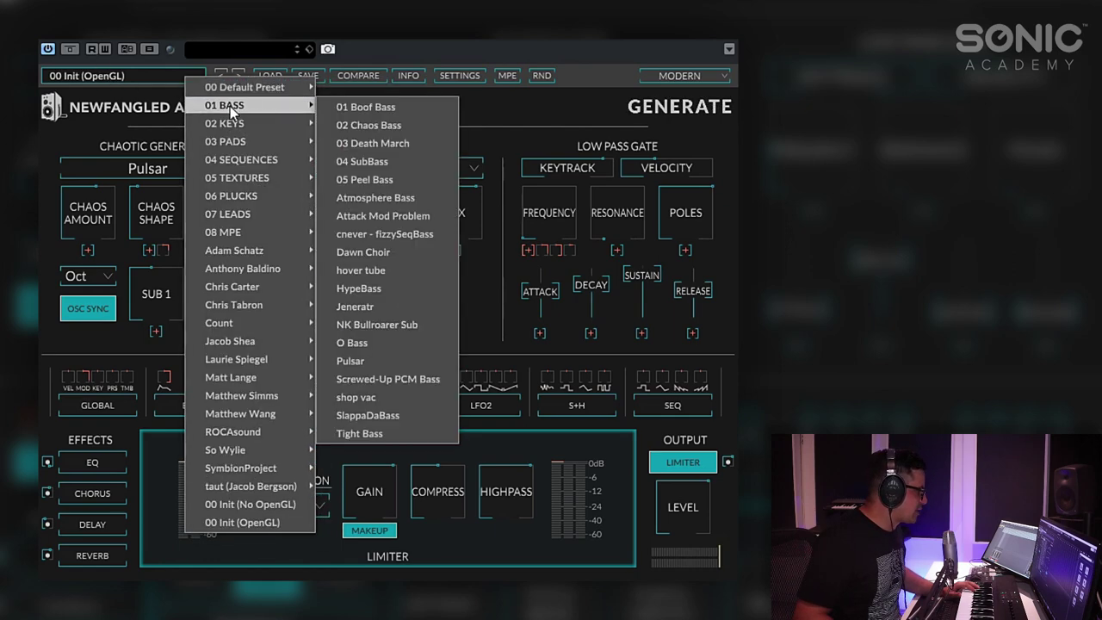
click(378, 198)
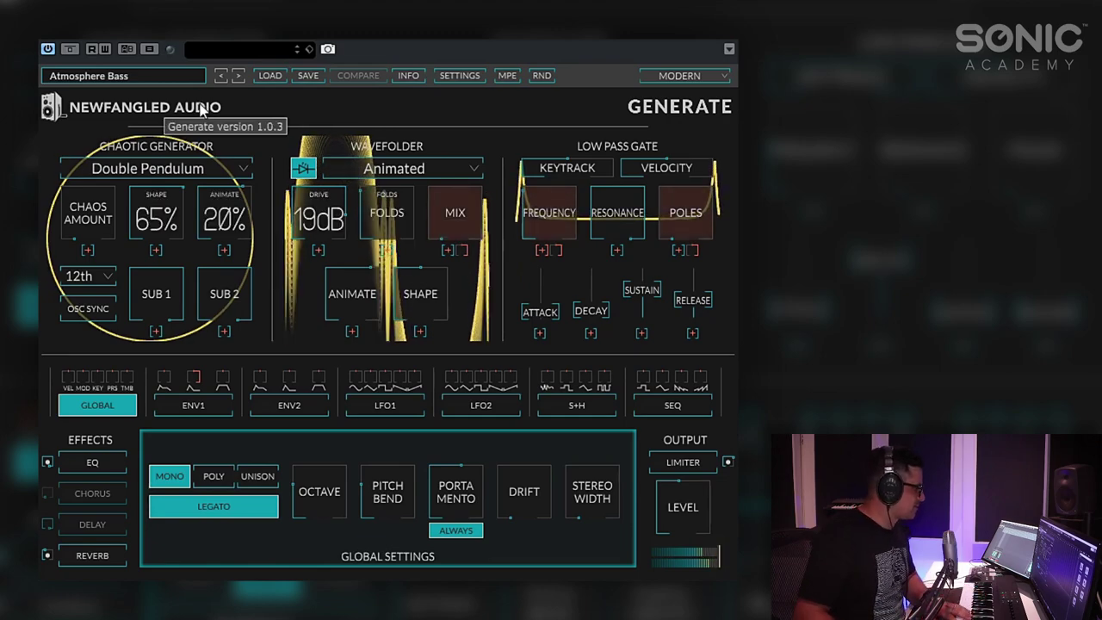
Step: Move forward through the factory presets, trying 04 NK Solar Analysis and 05 Slammed Unison, and load subtle low tide
click(238, 75)
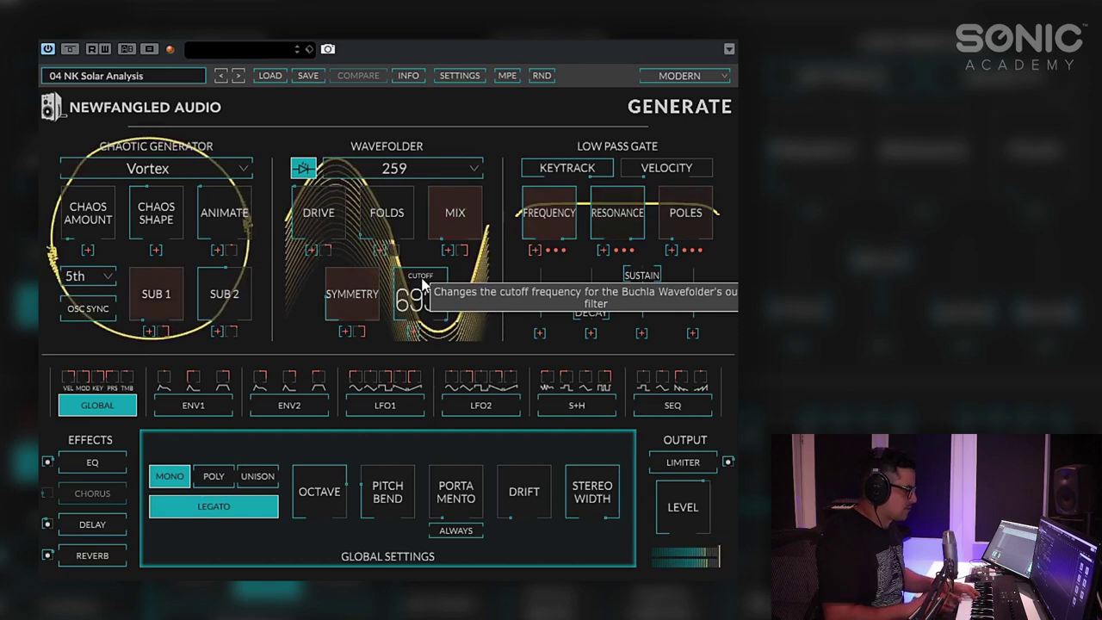
click(239, 75)
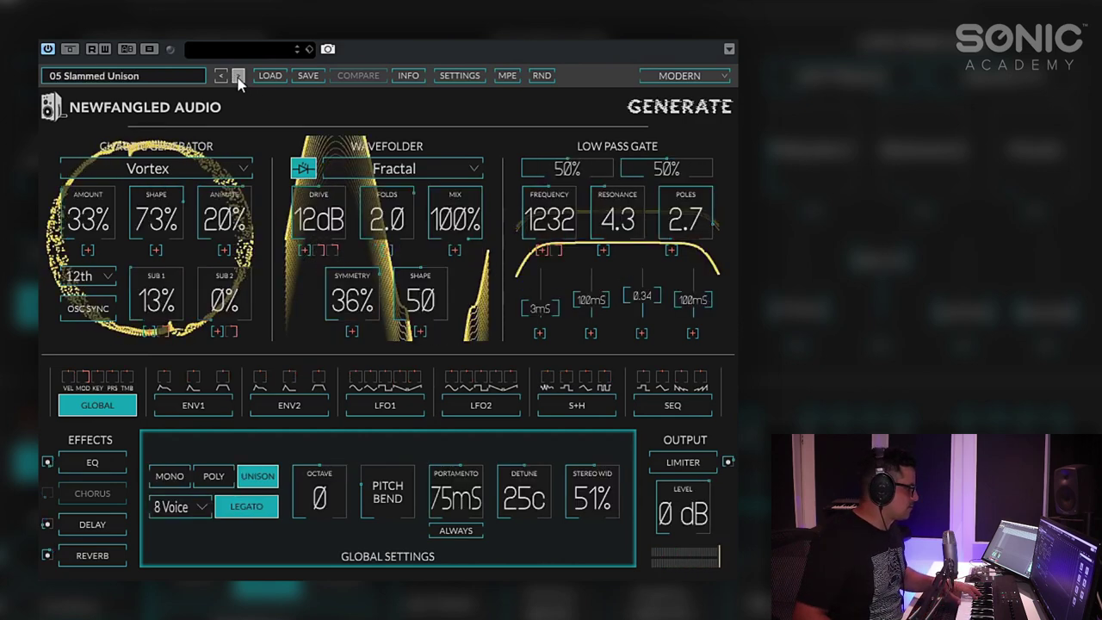
click(238, 76)
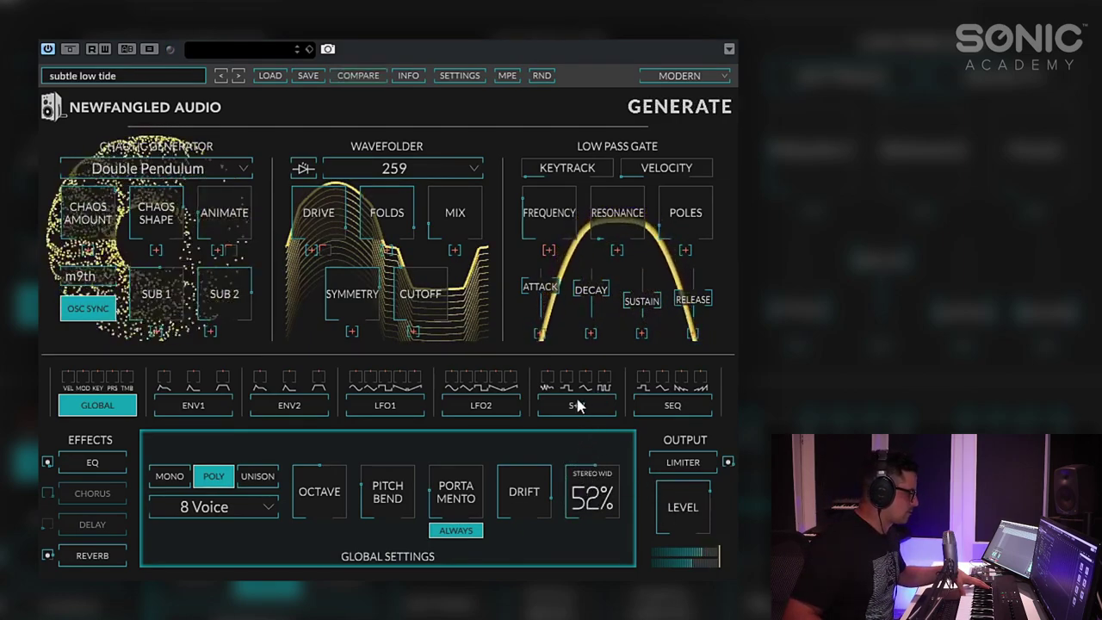
Step: Show the subtle low tide preset's reverb settings and raise its low pass gate frequency
click(106, 555)
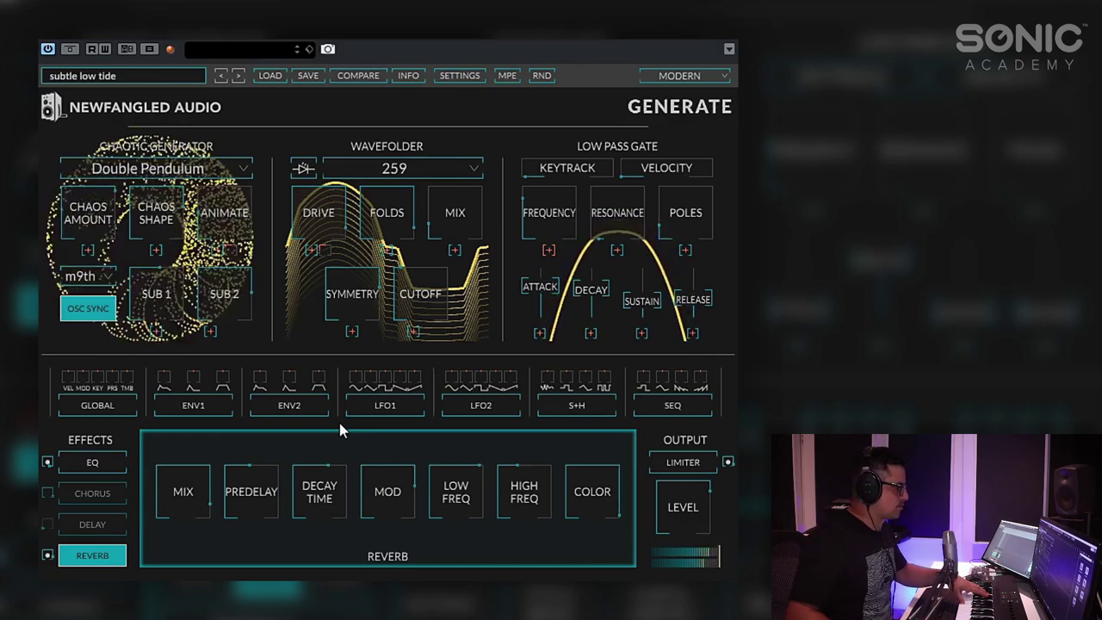
drag(541, 199, 522, 103)
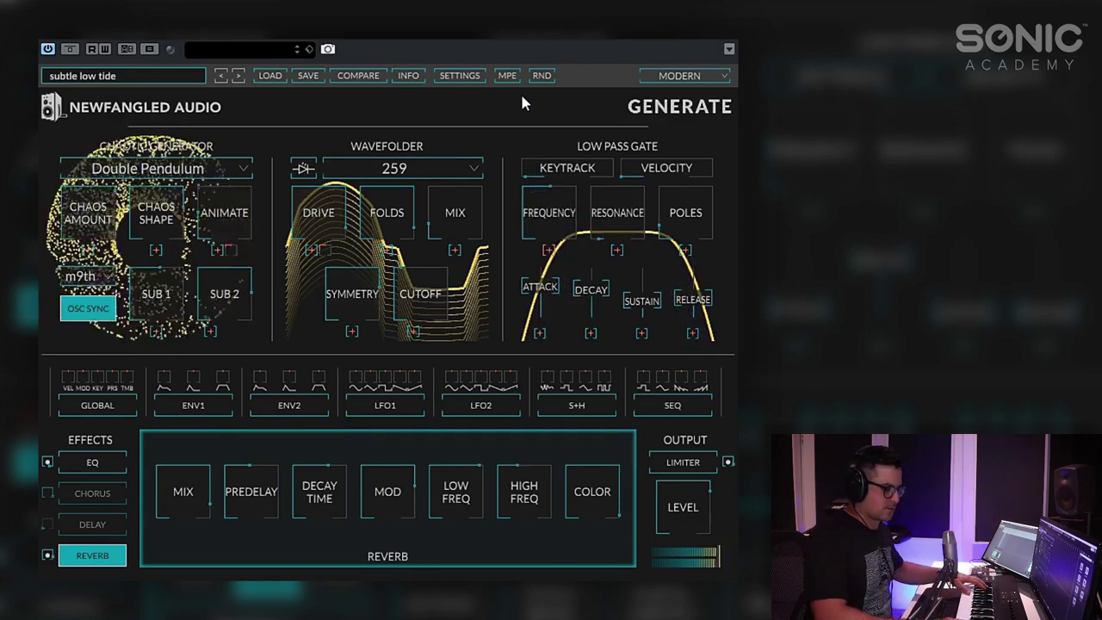